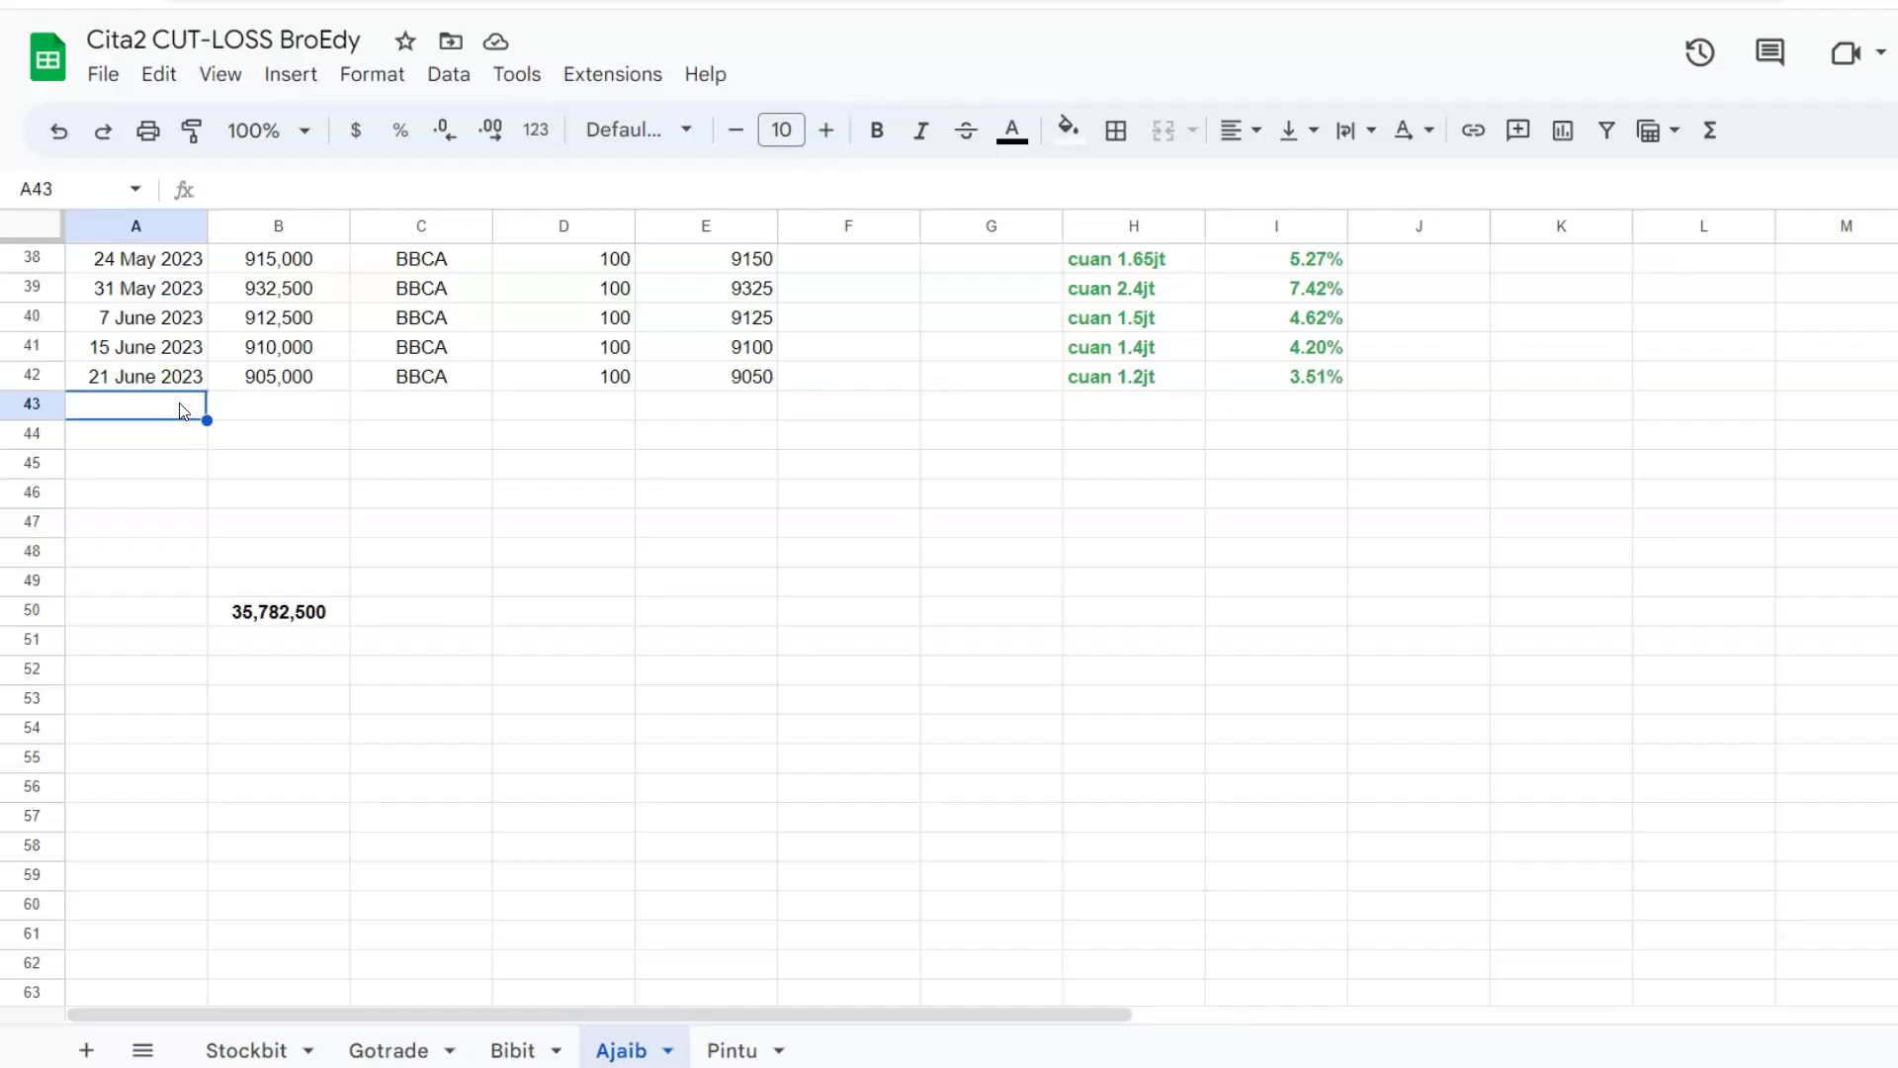
Enter the dates 3 July 2023 in A43 and 4 July 2023 in A44 of the Ajaib sheet.
type("Jul")
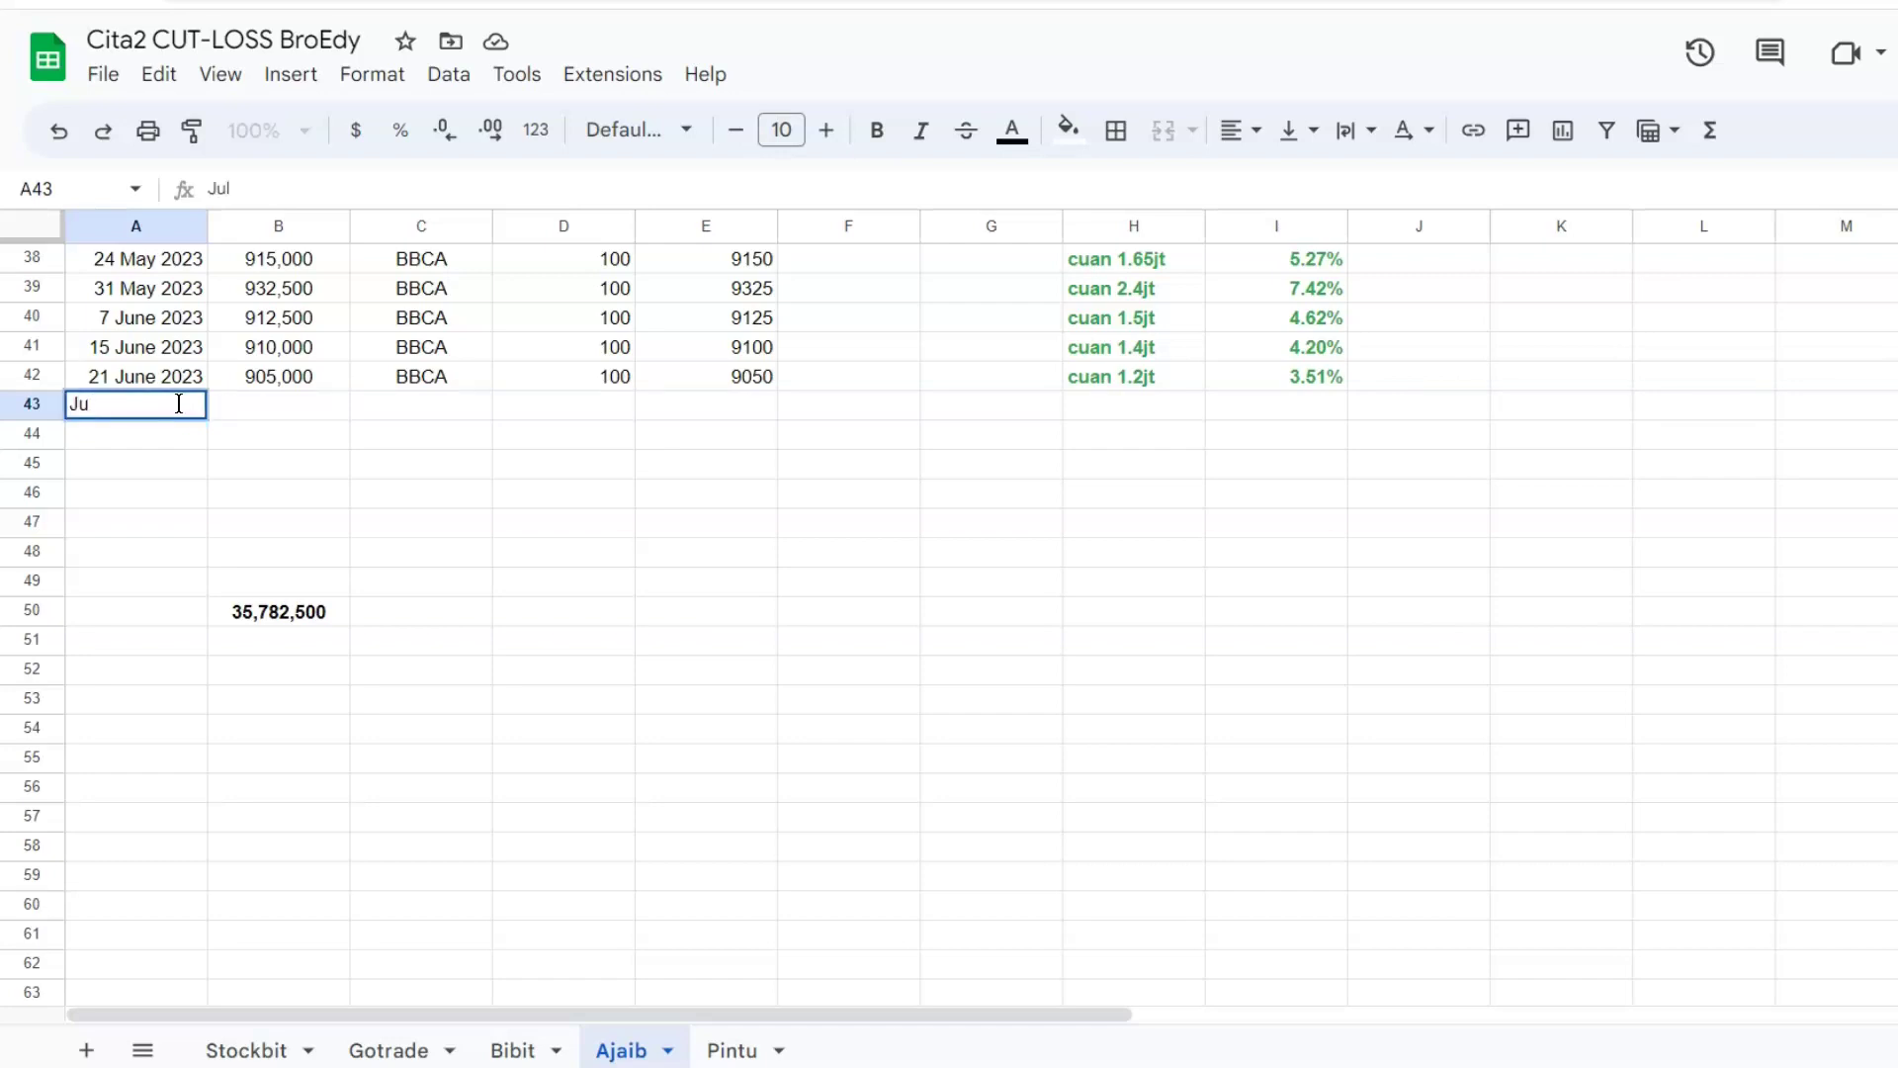
key("BackSpace")
type("uly 2023")
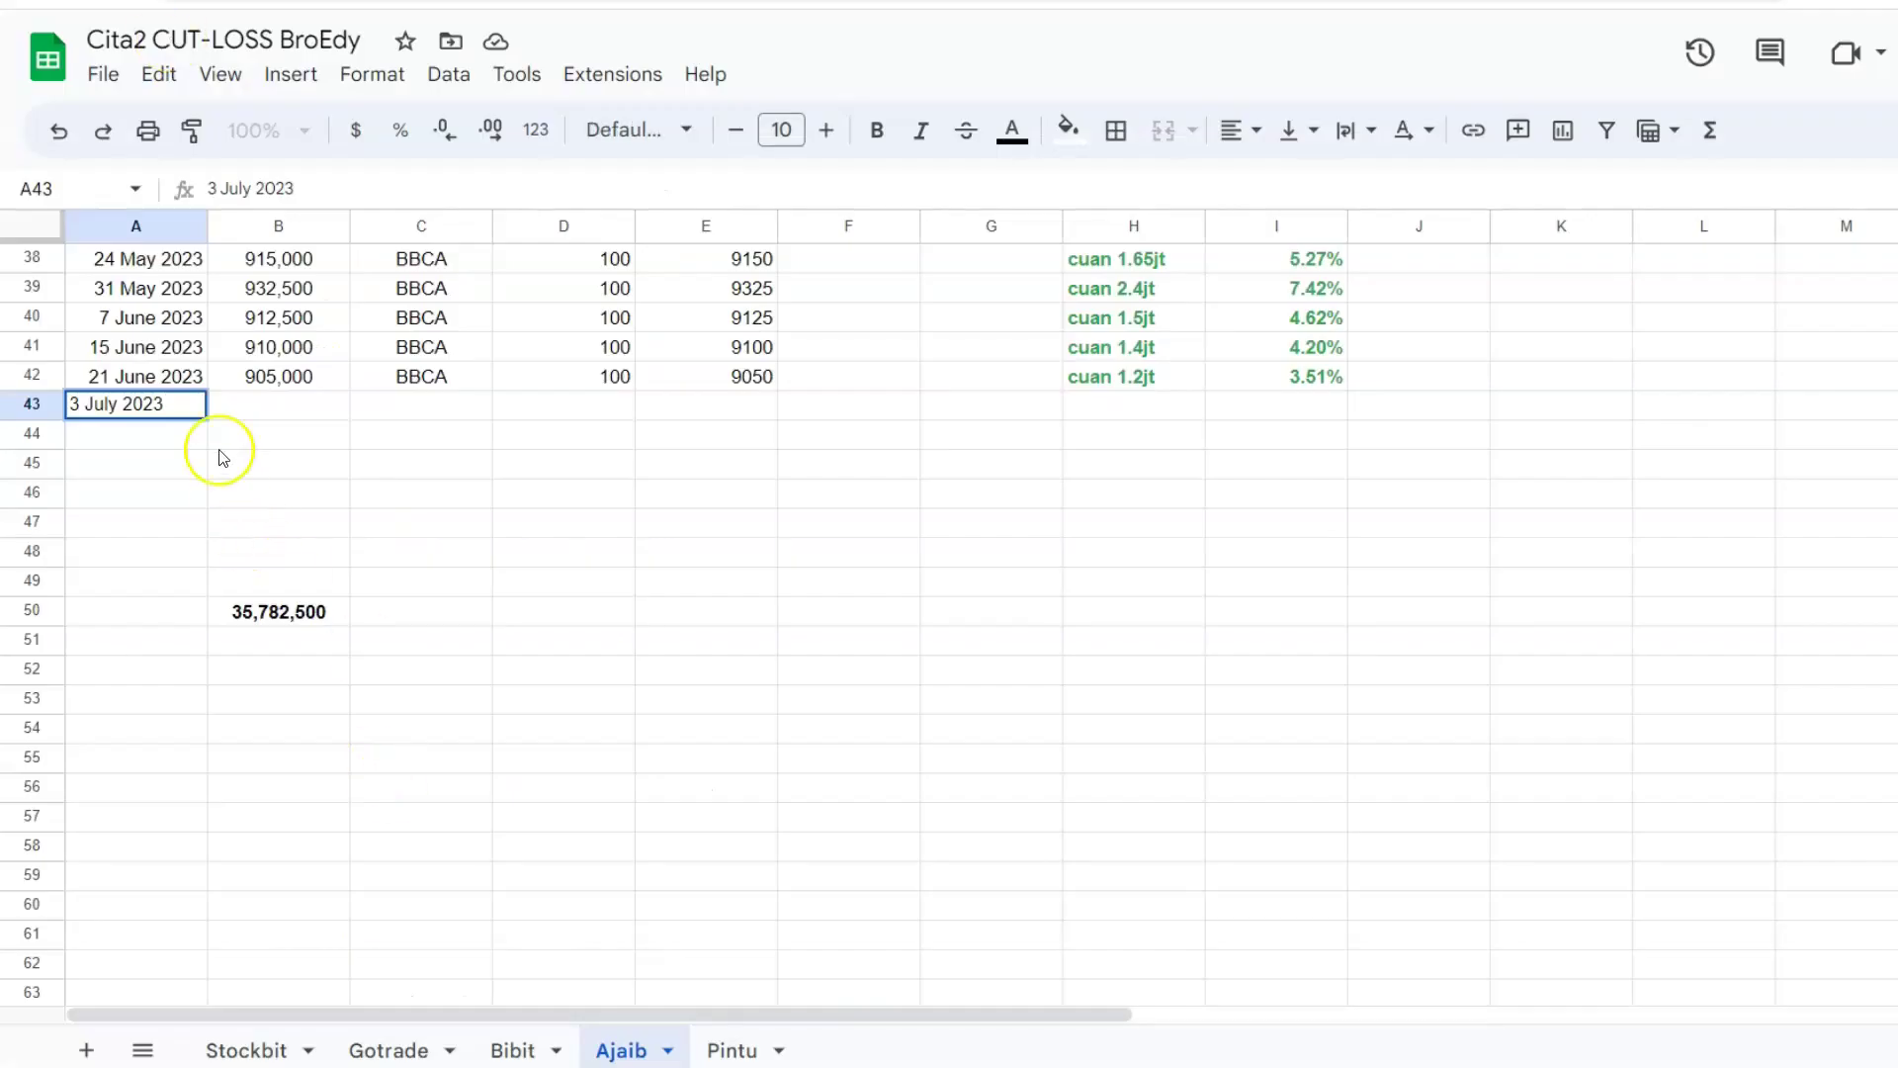
left_click(156, 442)
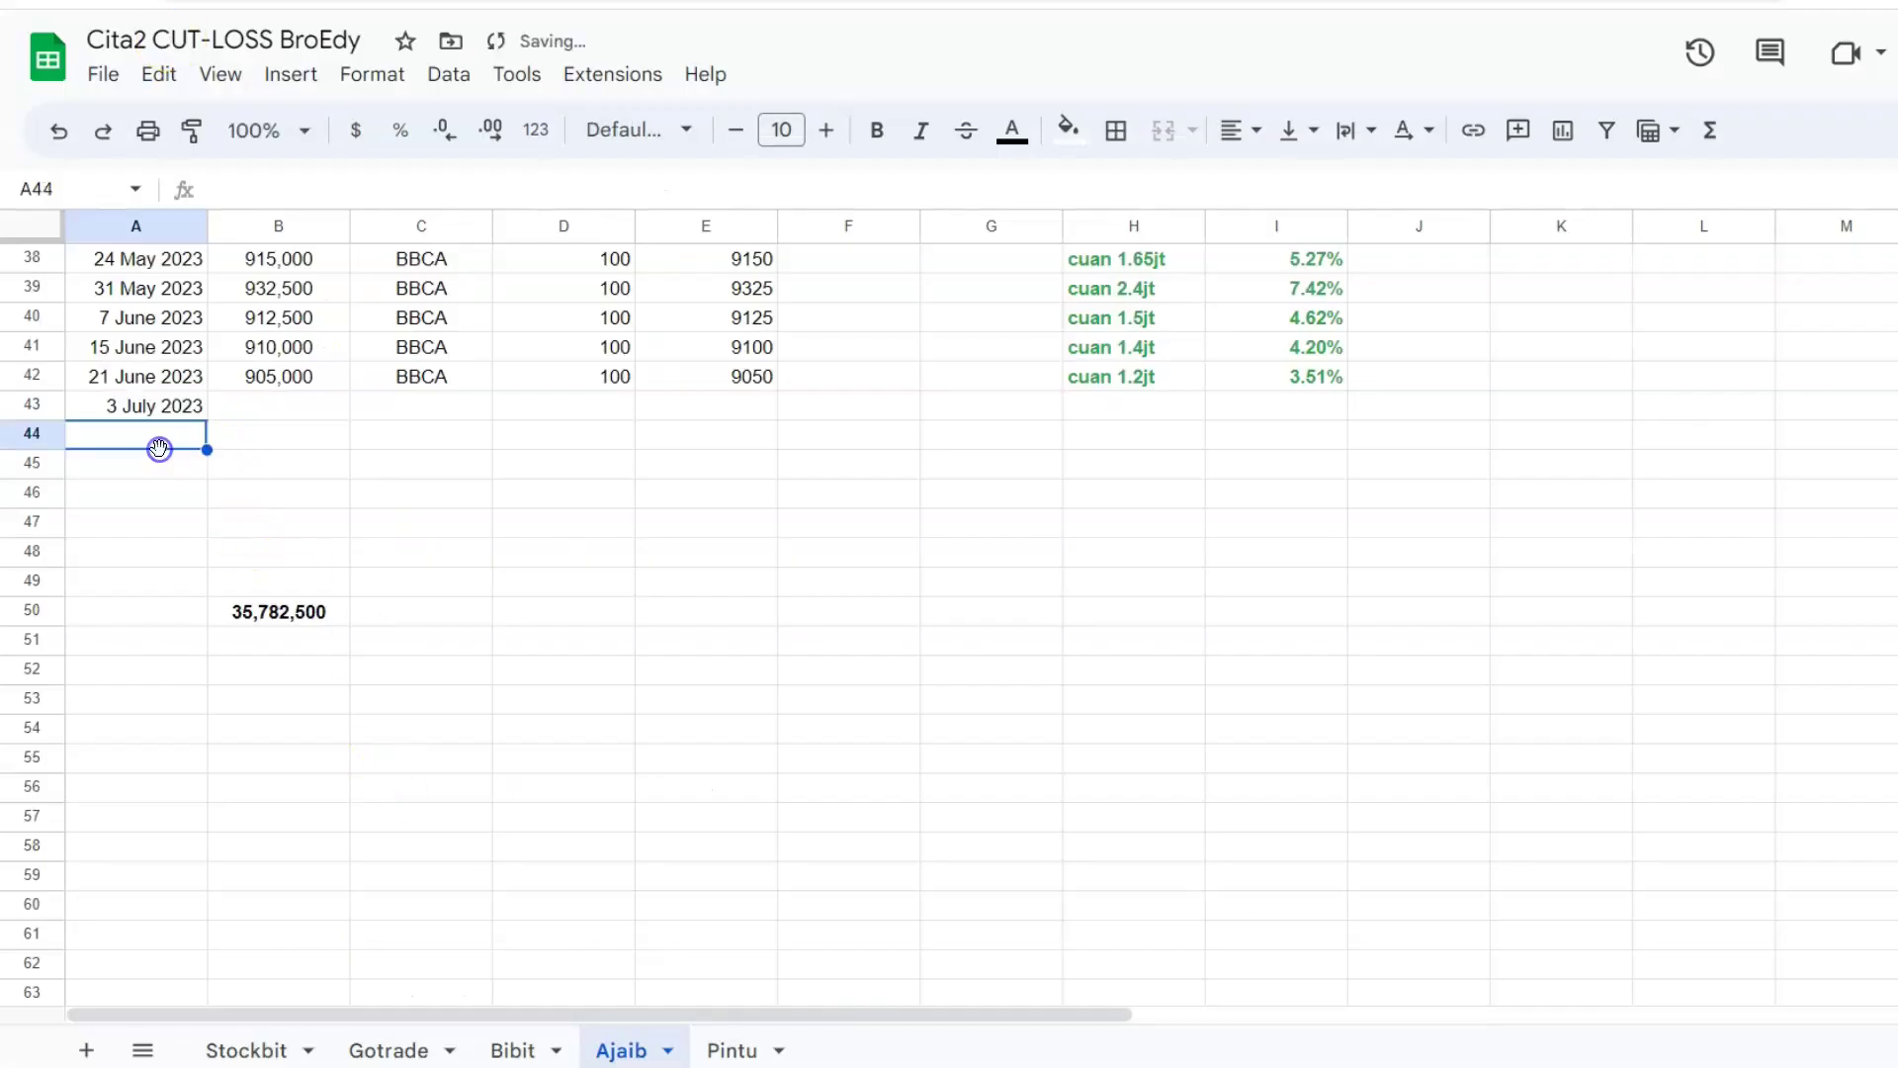
type("4 July 2023")
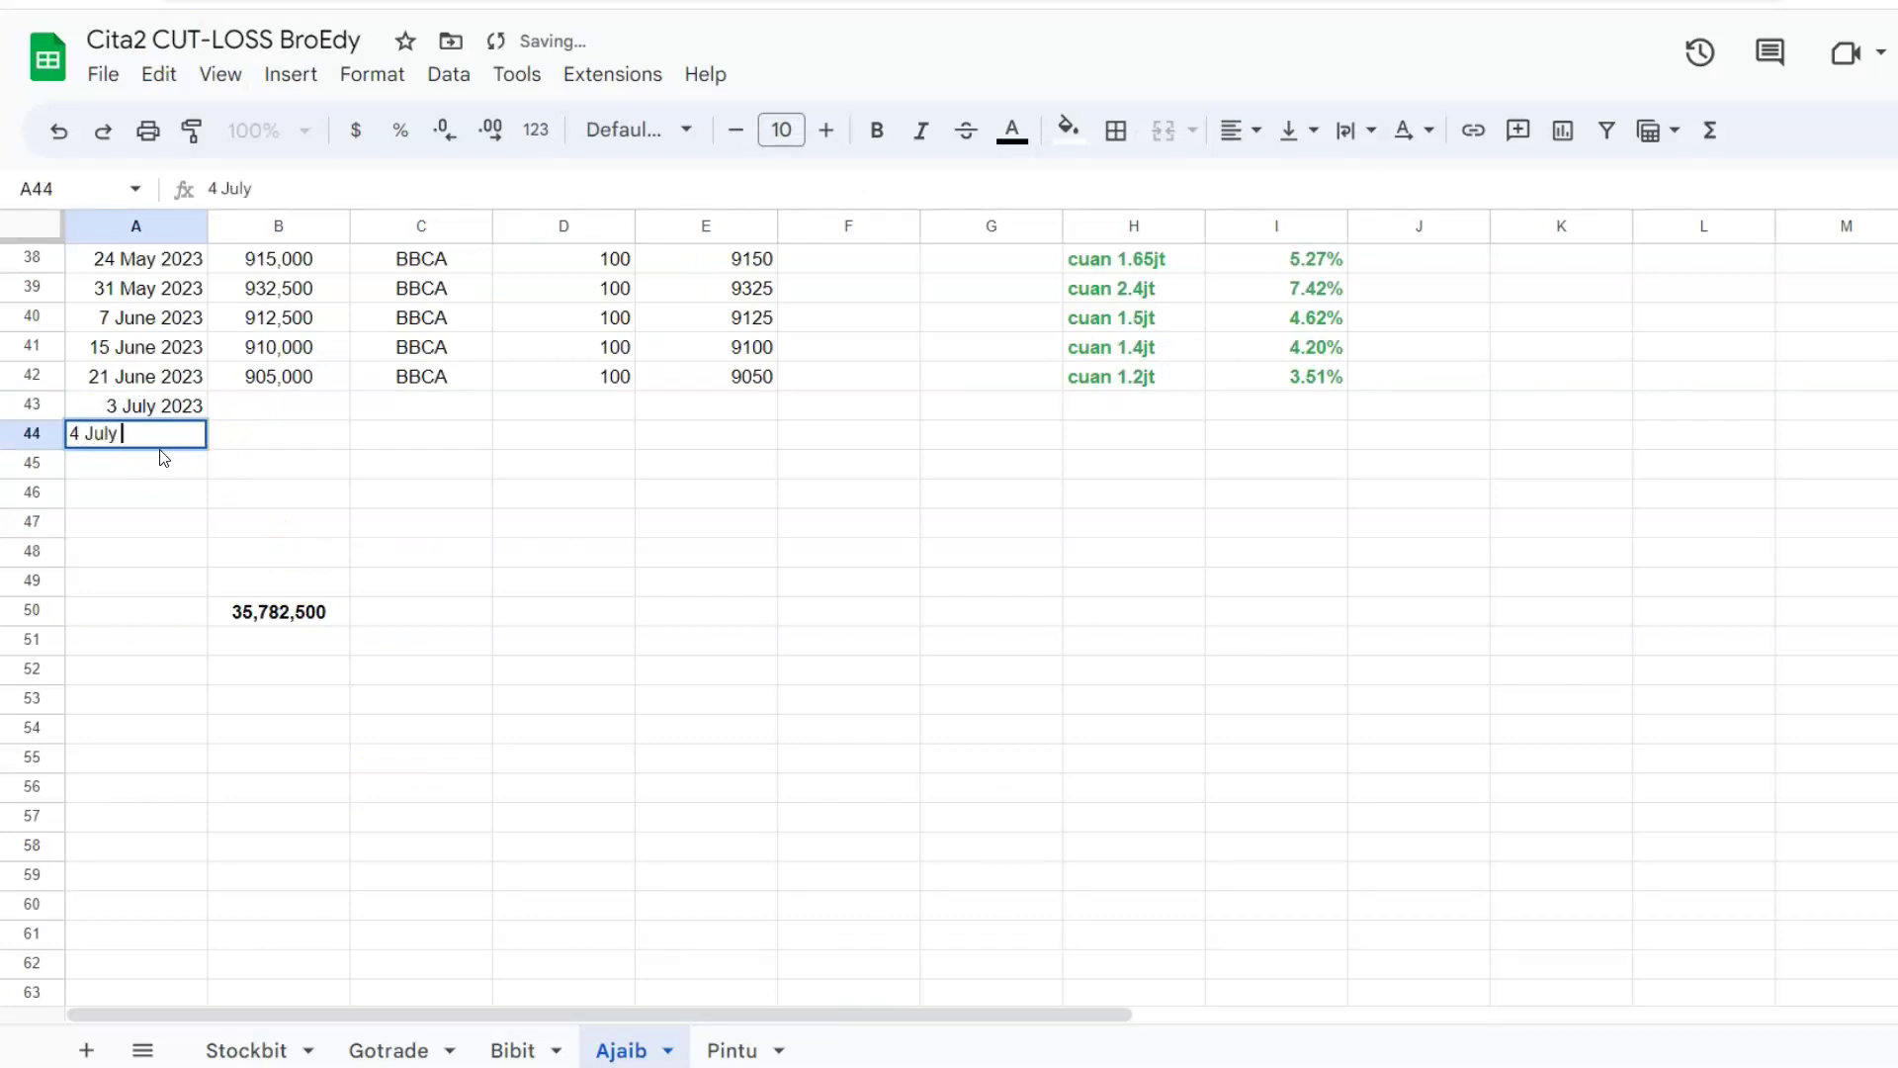
Fill the BBCA ticker from C42 down into C43 and C44.
left_click(488, 385)
left_click_drag(491, 391, 480, 436)
left_click(277, 411)
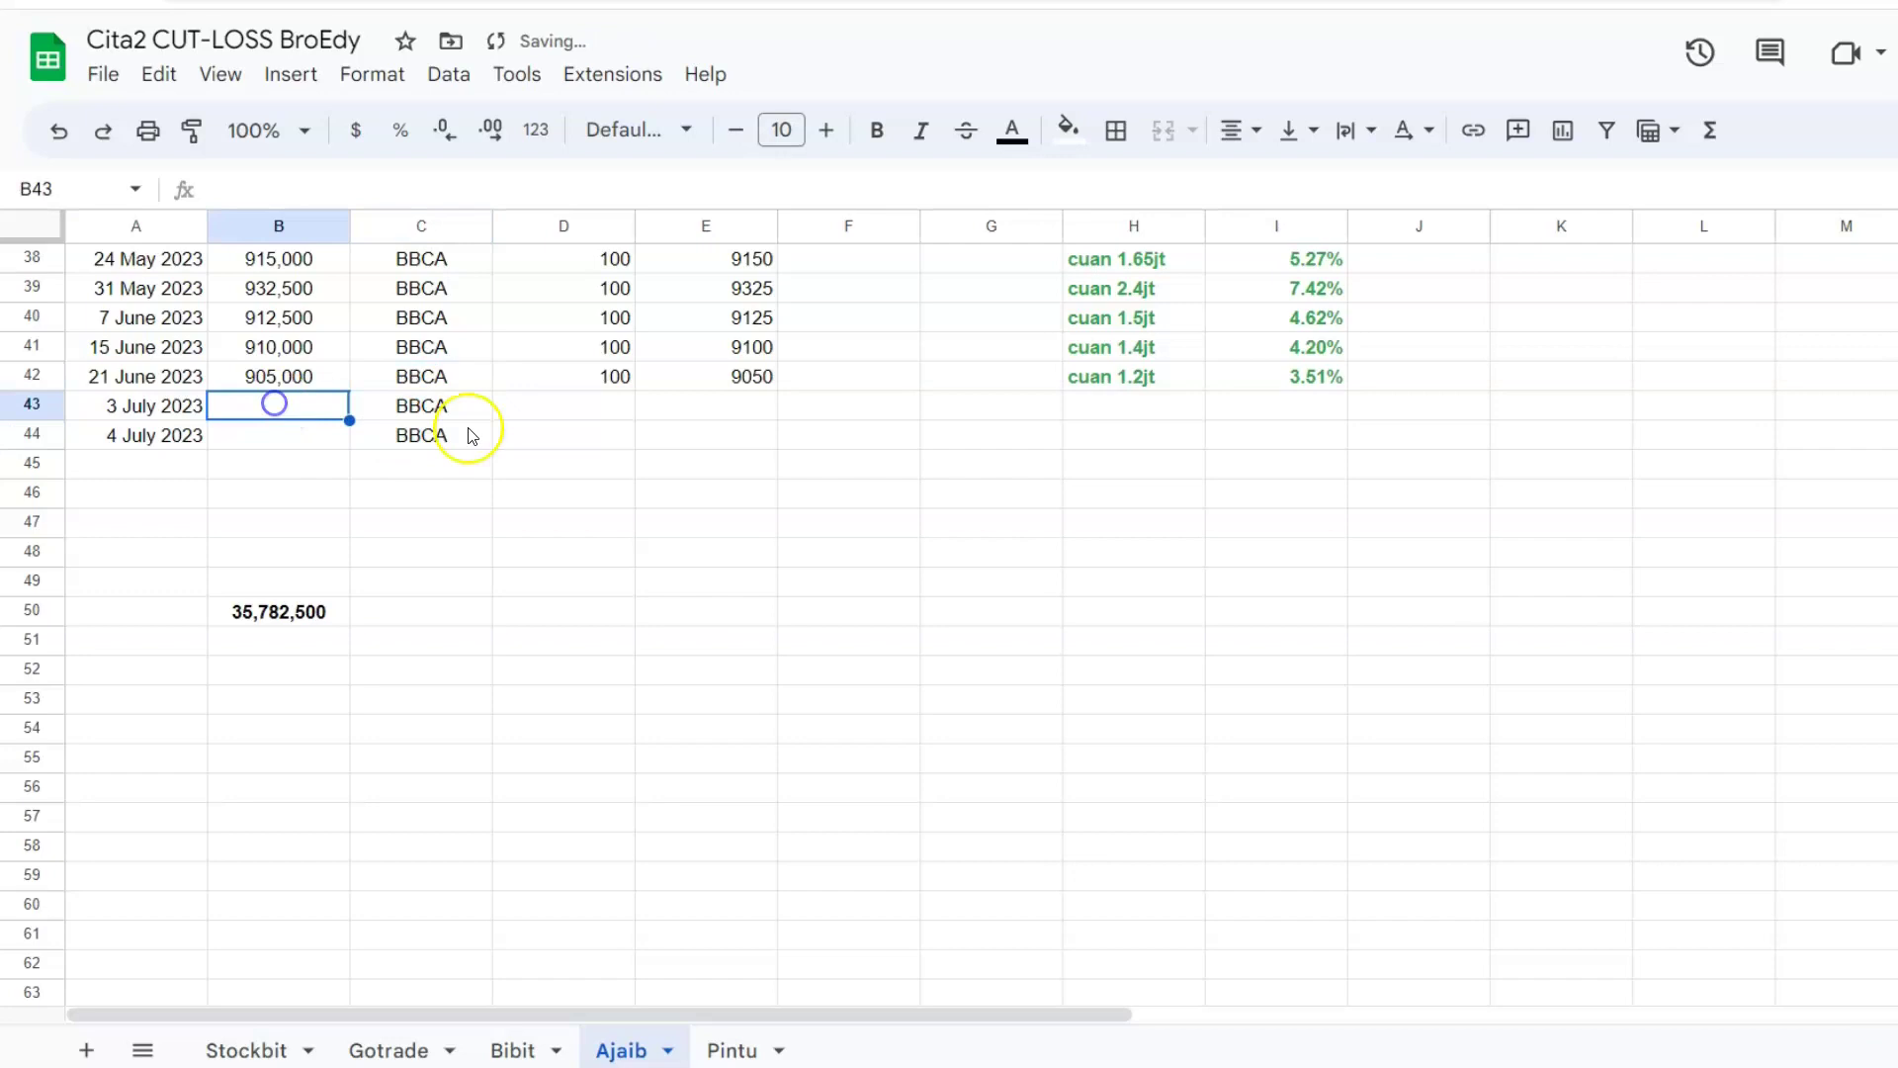
Fill the share quantity of 100 from D42 down into D43 for the 3 July 2023 row.
left_click(613, 400)
left_click(640, 374)
left_click(631, 376)
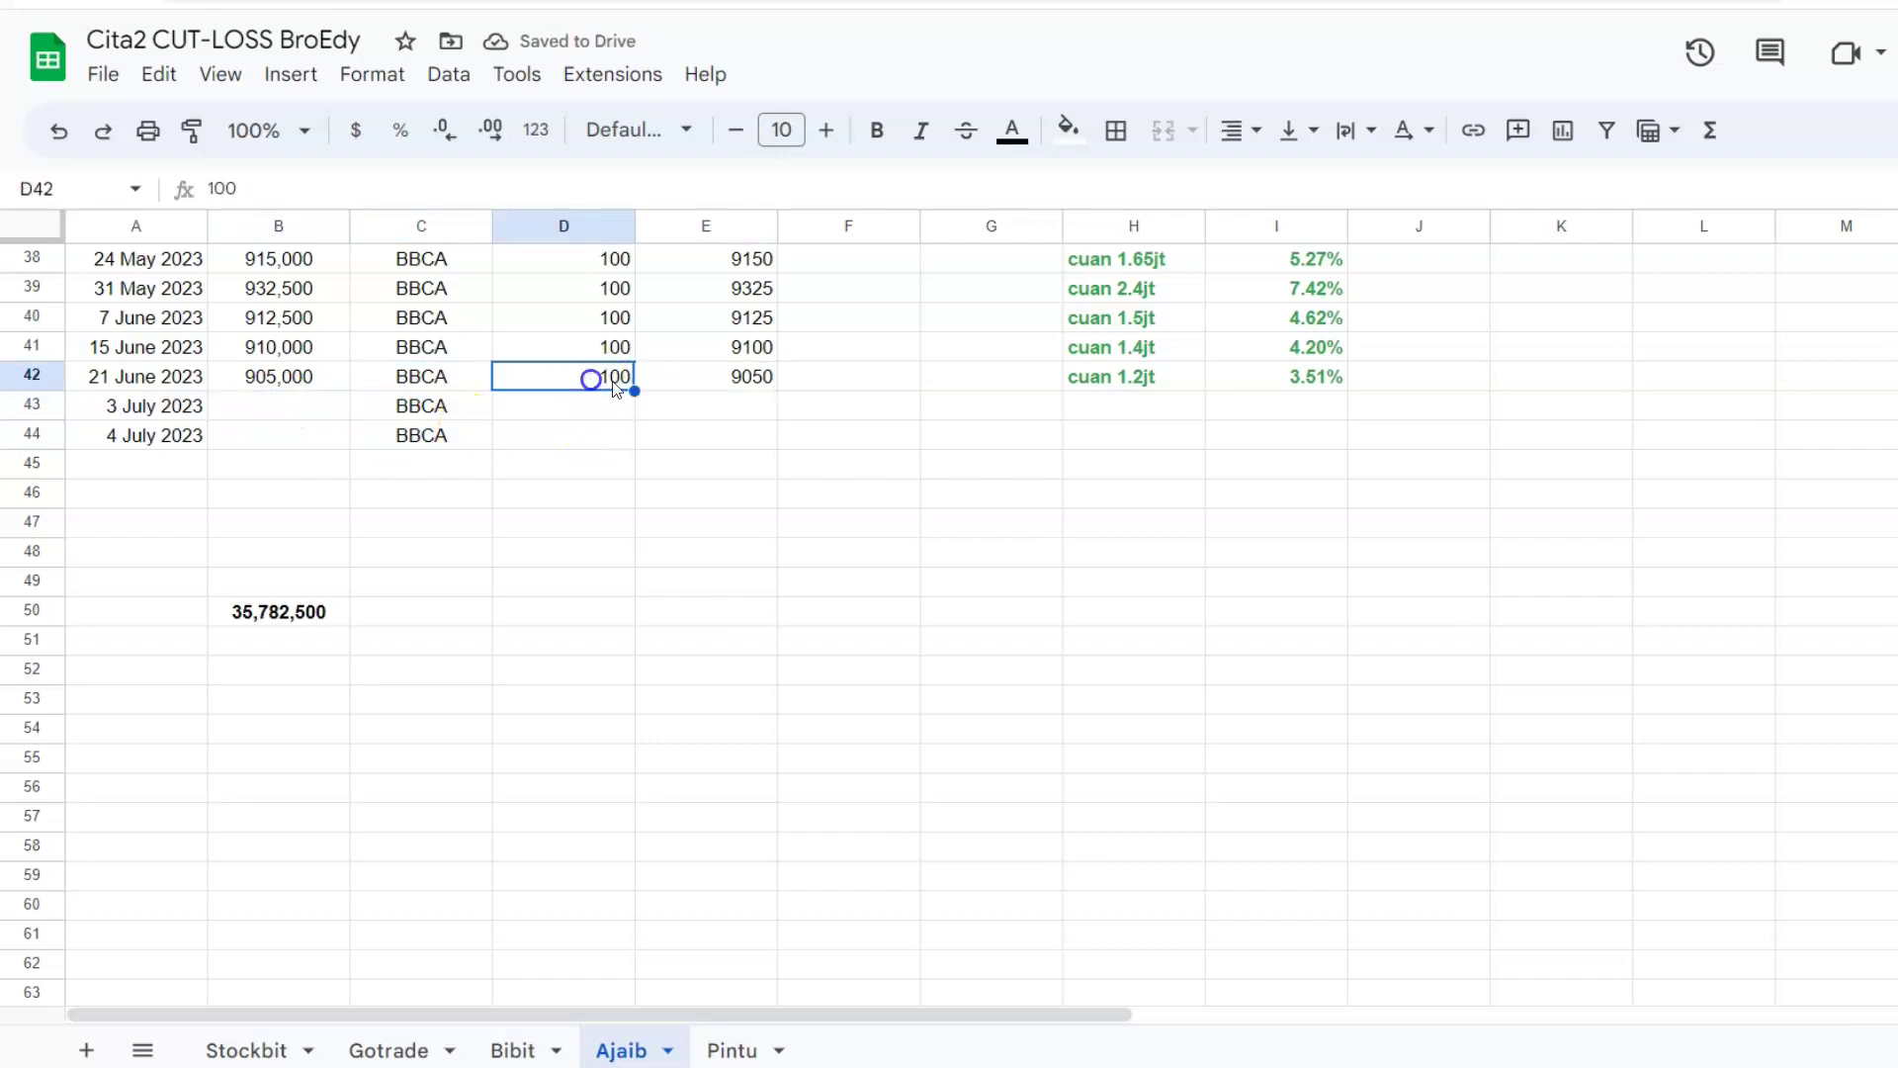
left_click_drag(635, 390, 635, 413)
left_click(741, 428)
left_click(736, 379)
left_click(732, 404)
left_click(297, 409)
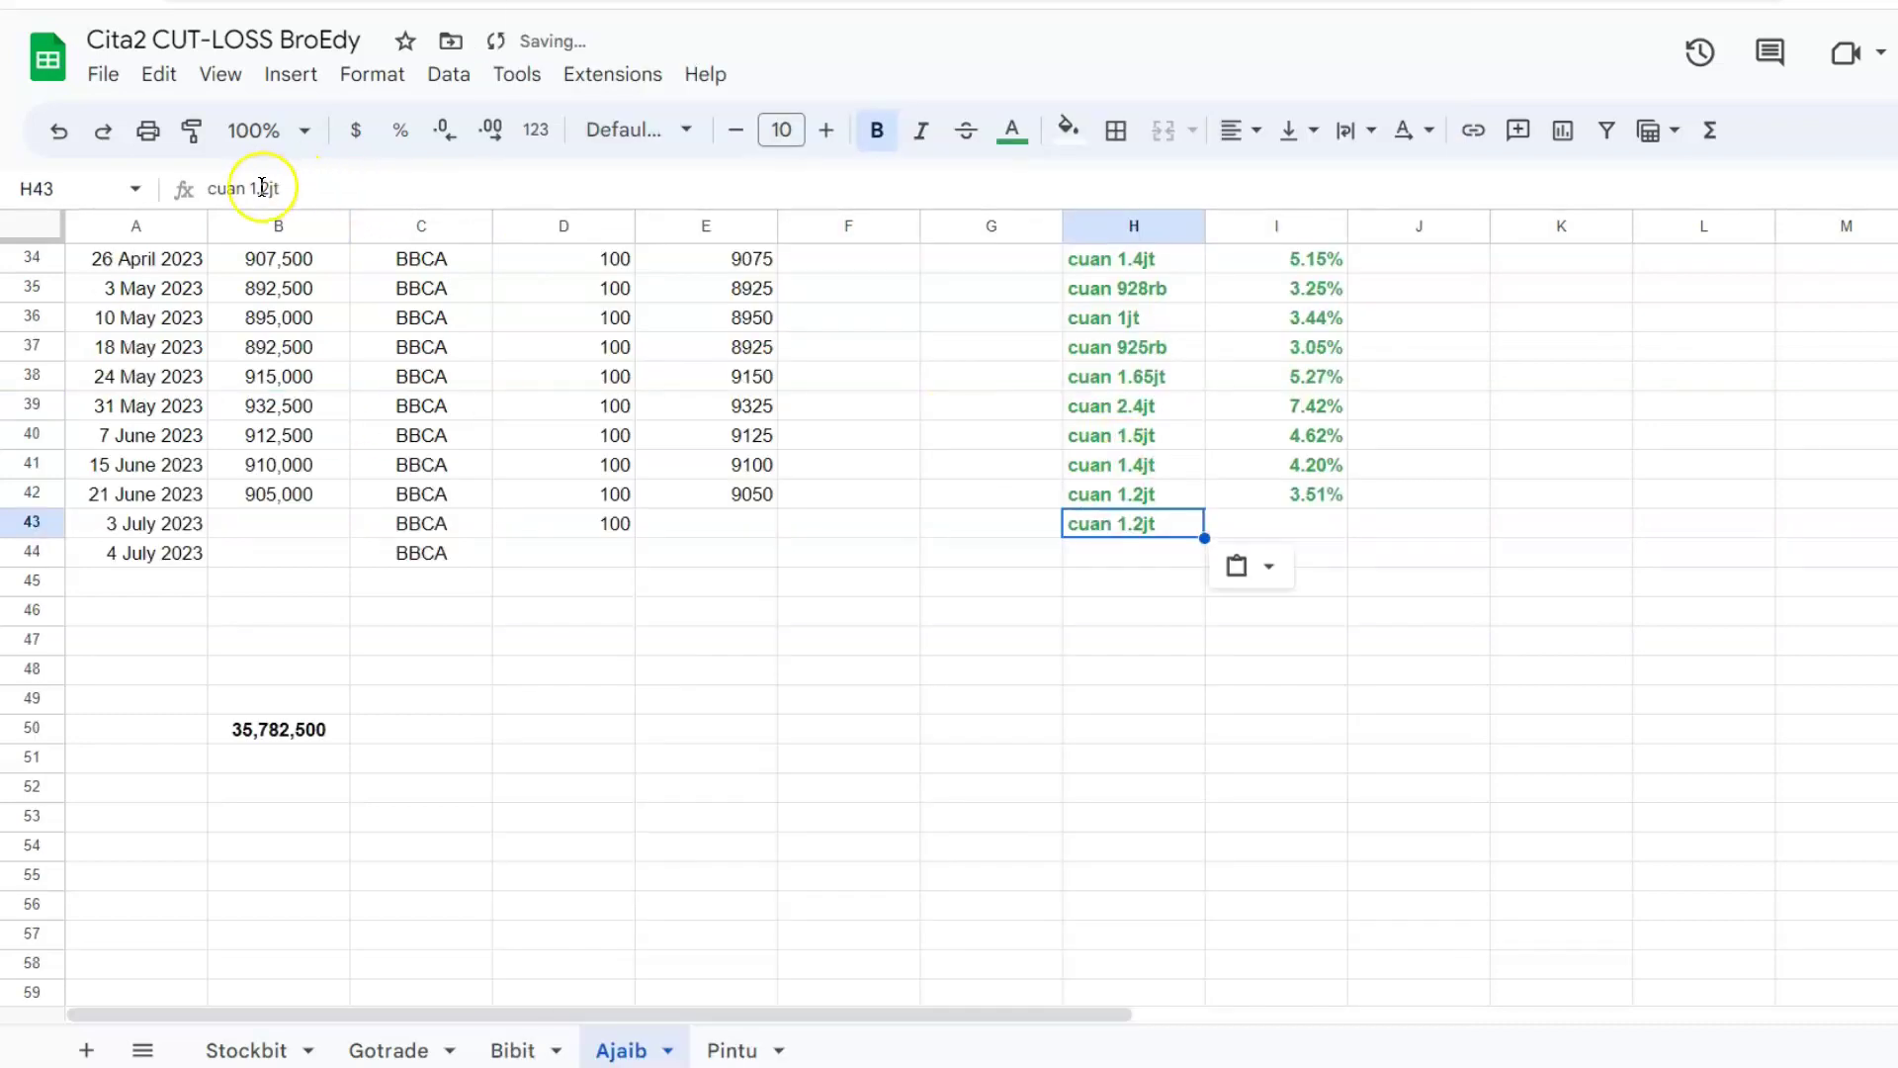
Set the 3 July 2023 row's profit note in H43 to "cuan 1.3jt" and its percentage in I43 to 3.70%.
left_click(268, 189)
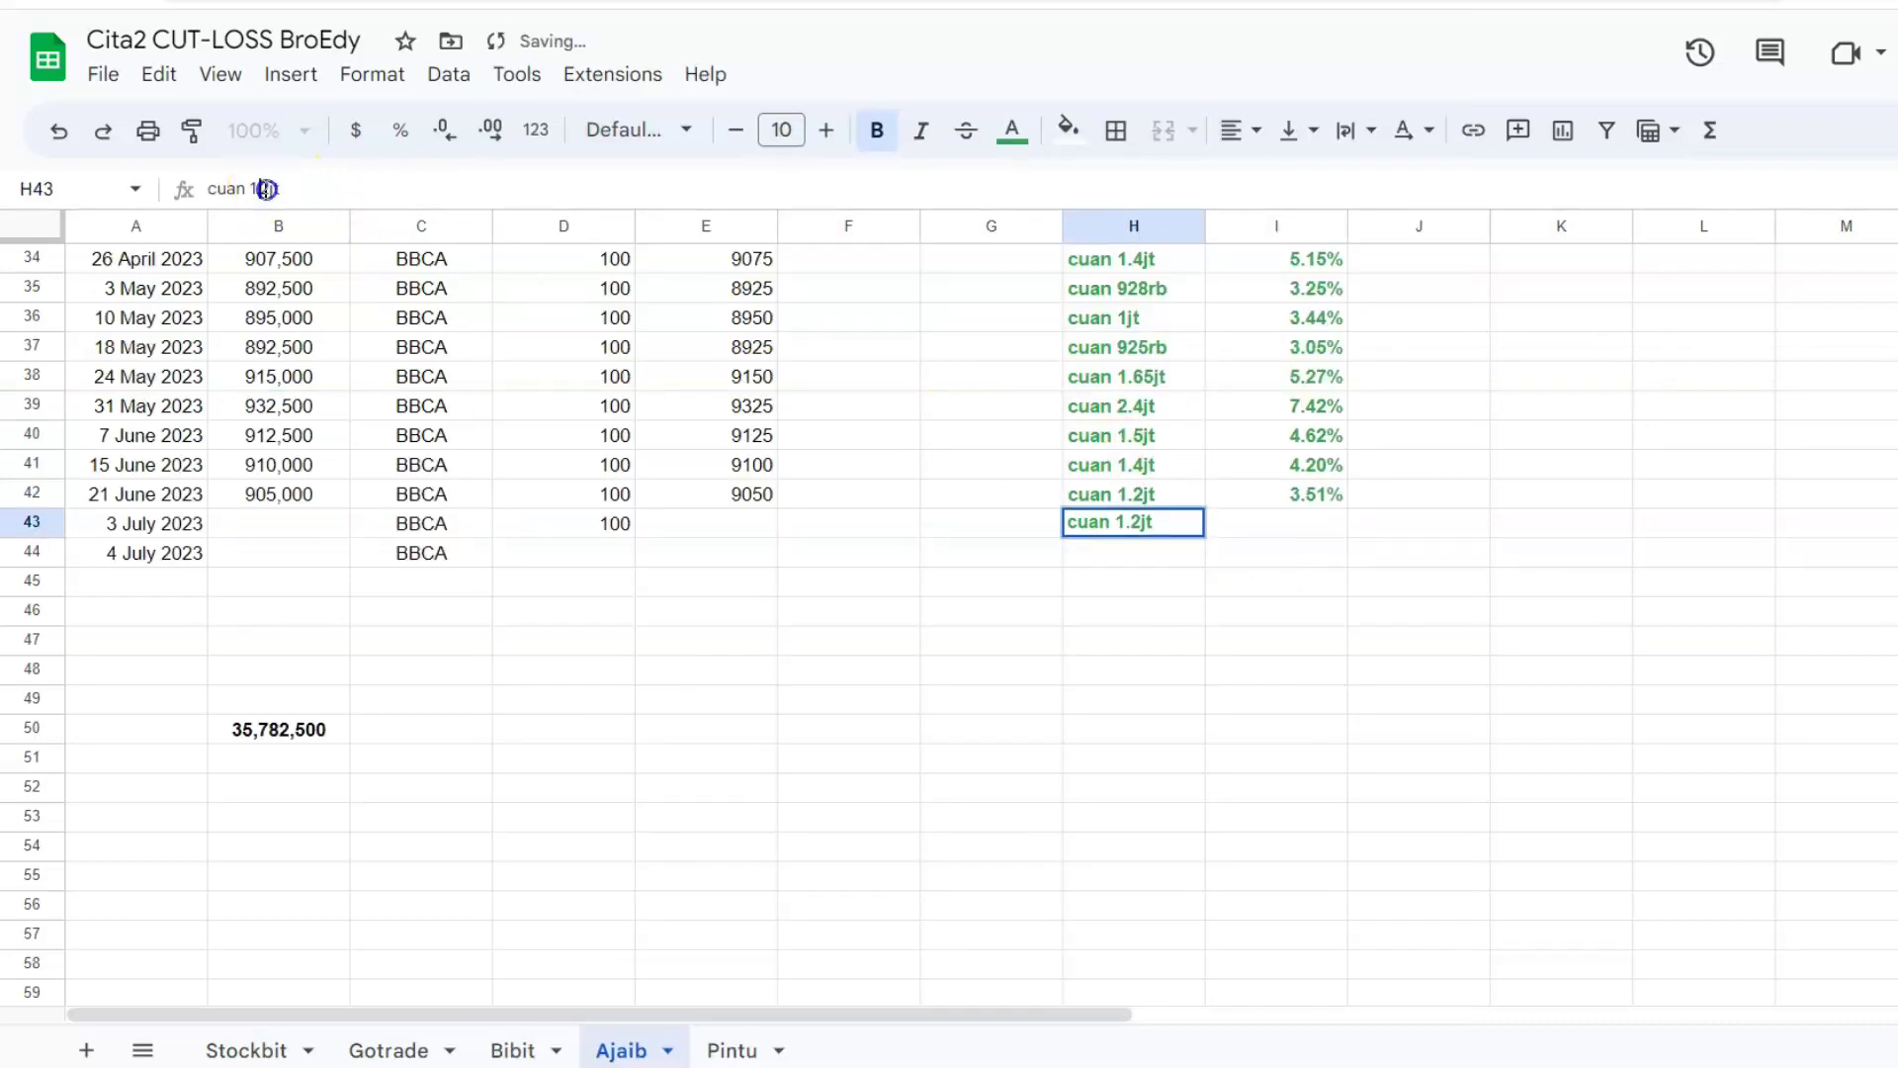
left_click(1285, 524)
key("ctrl+v")
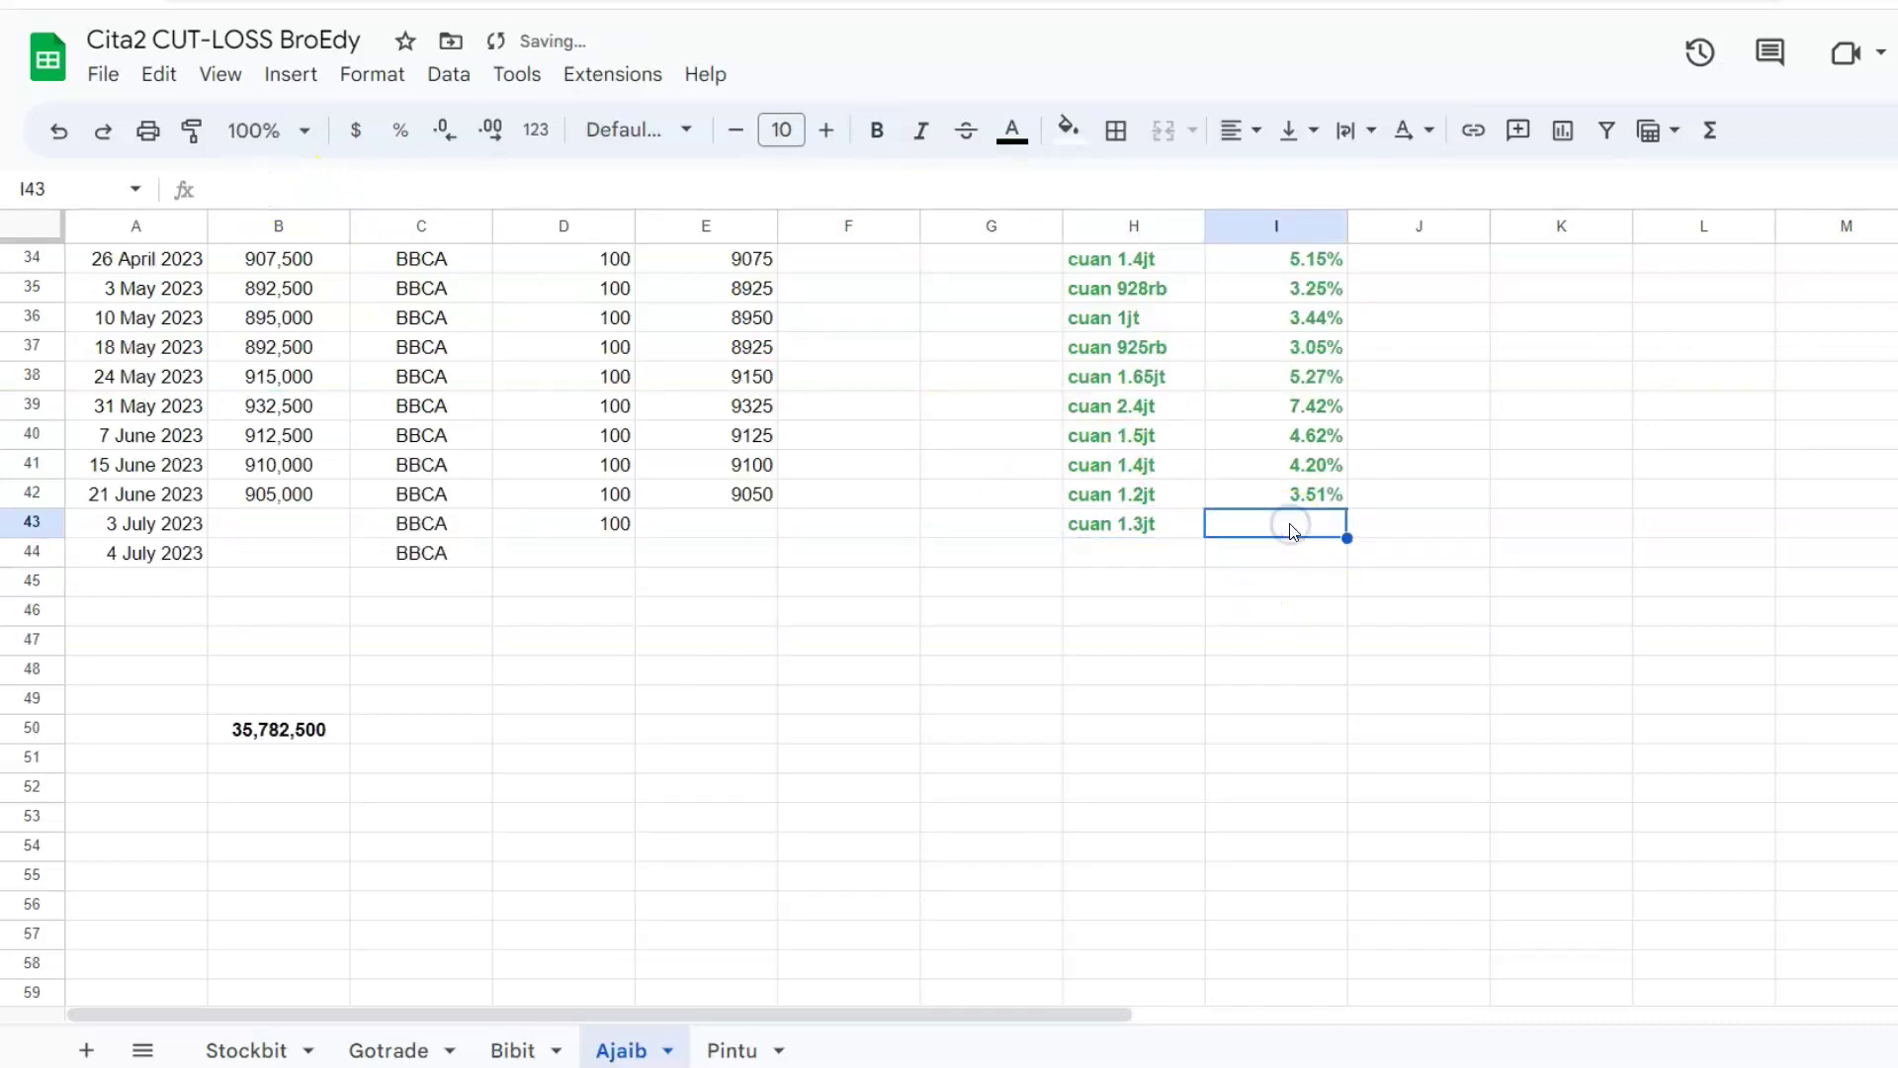
double_click(223, 188)
type("70")
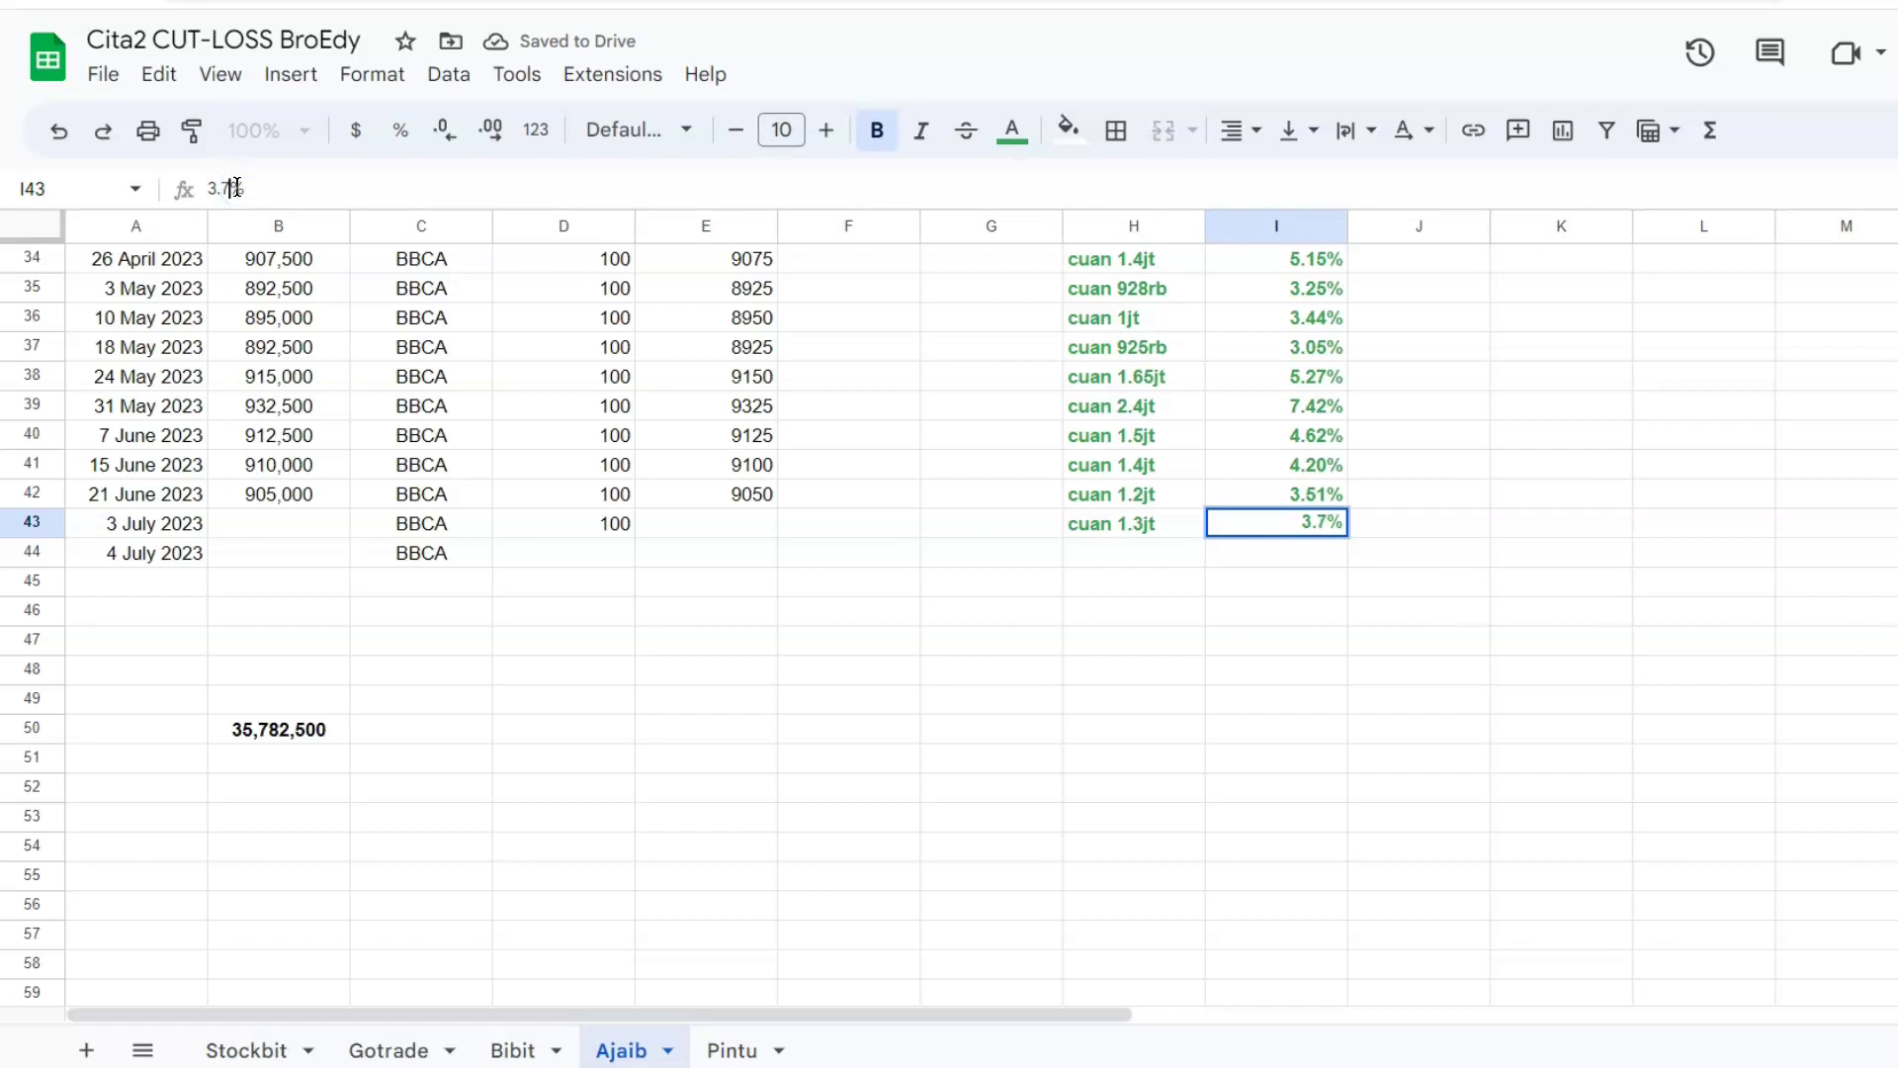
left_click(856, 645)
Enter the BBCA purchase amount 907,500 in B43 and the share price 9075 in E43.
left_click(277, 530)
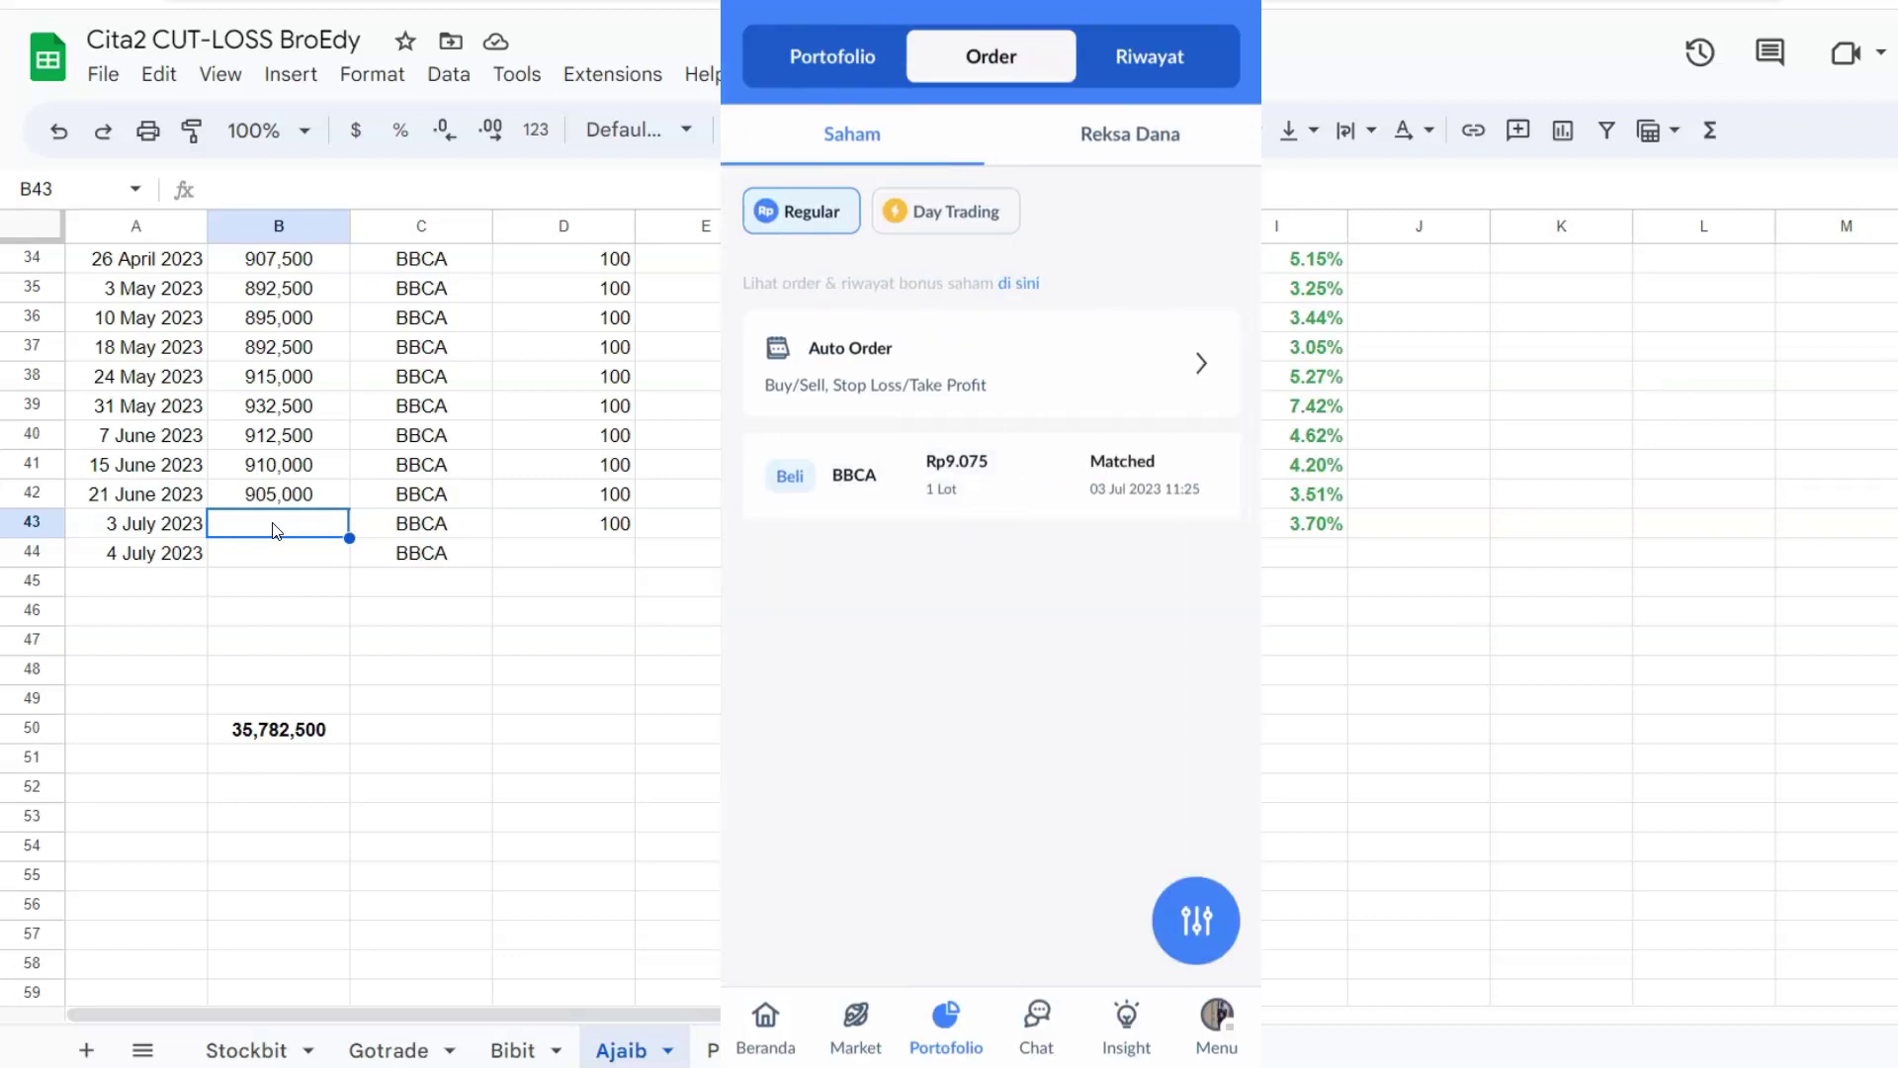
type("907,500")
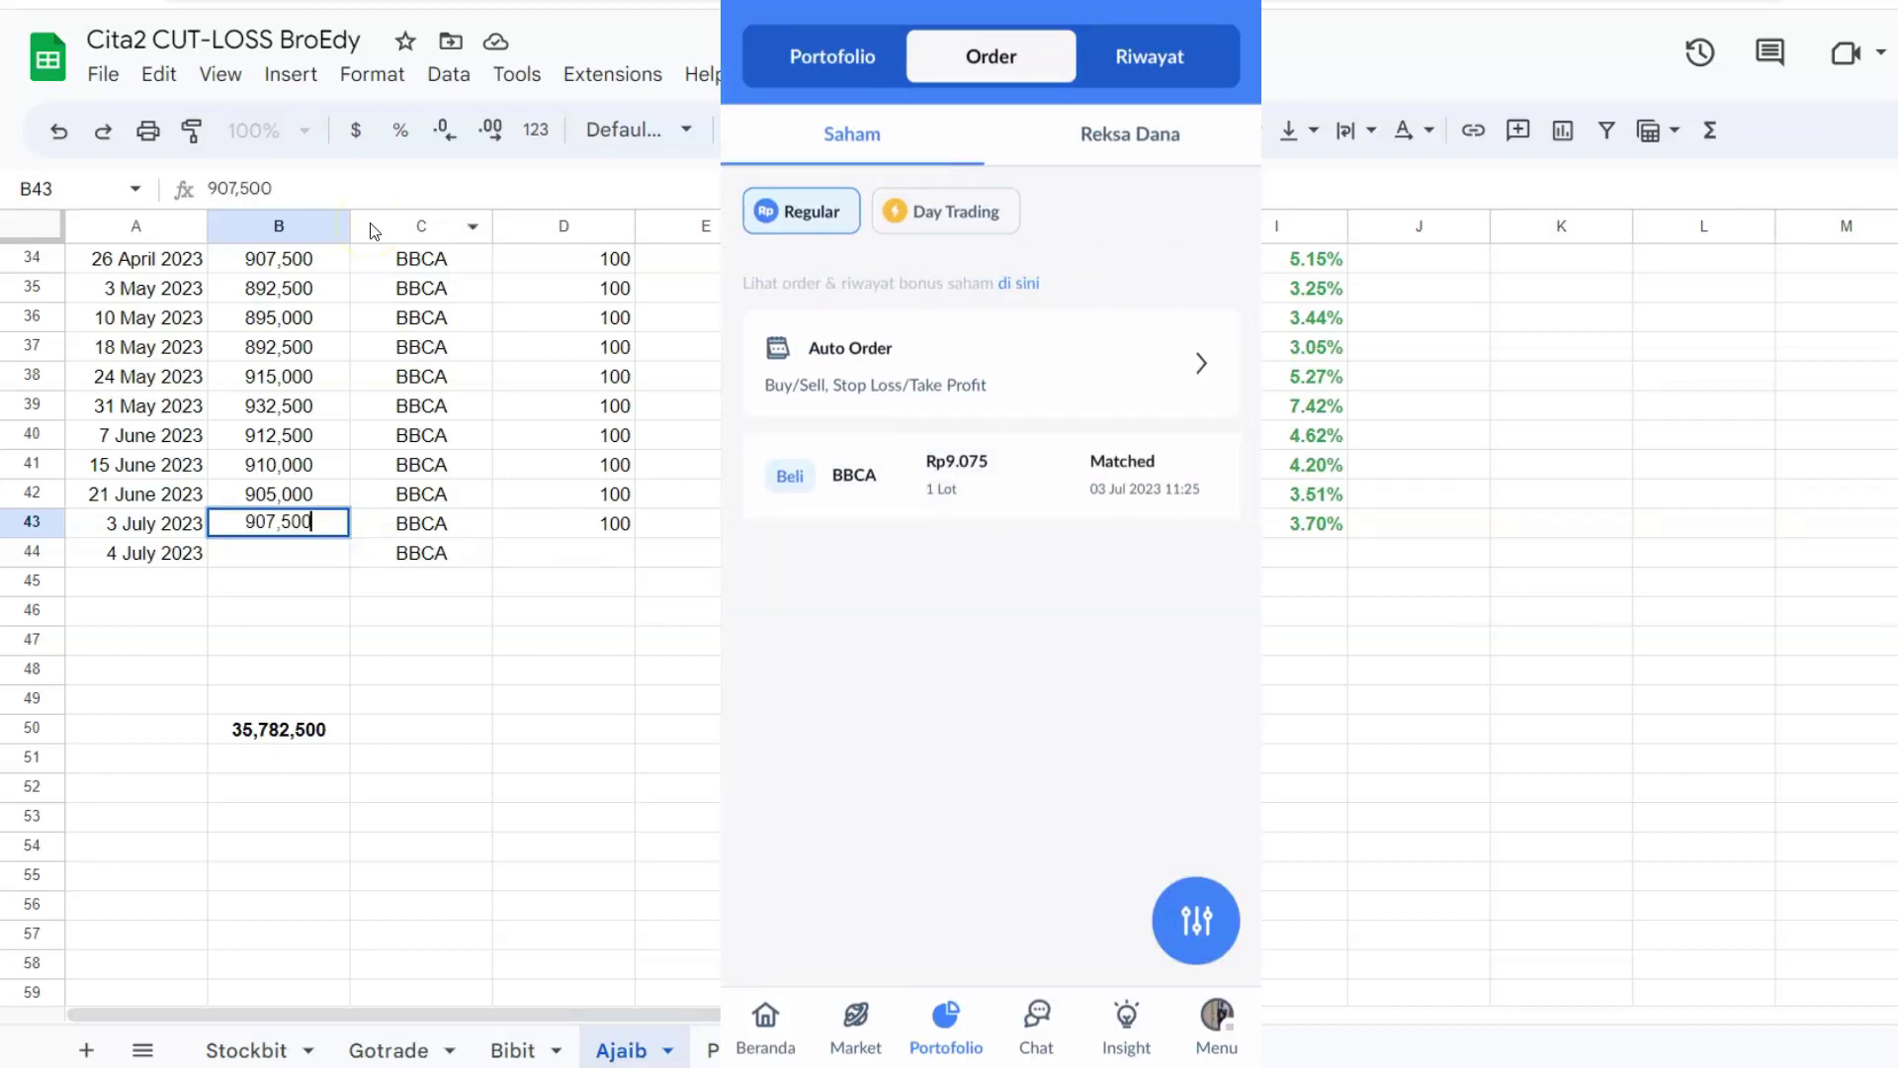
left_click(714, 522)
type("9075")
key("Return")
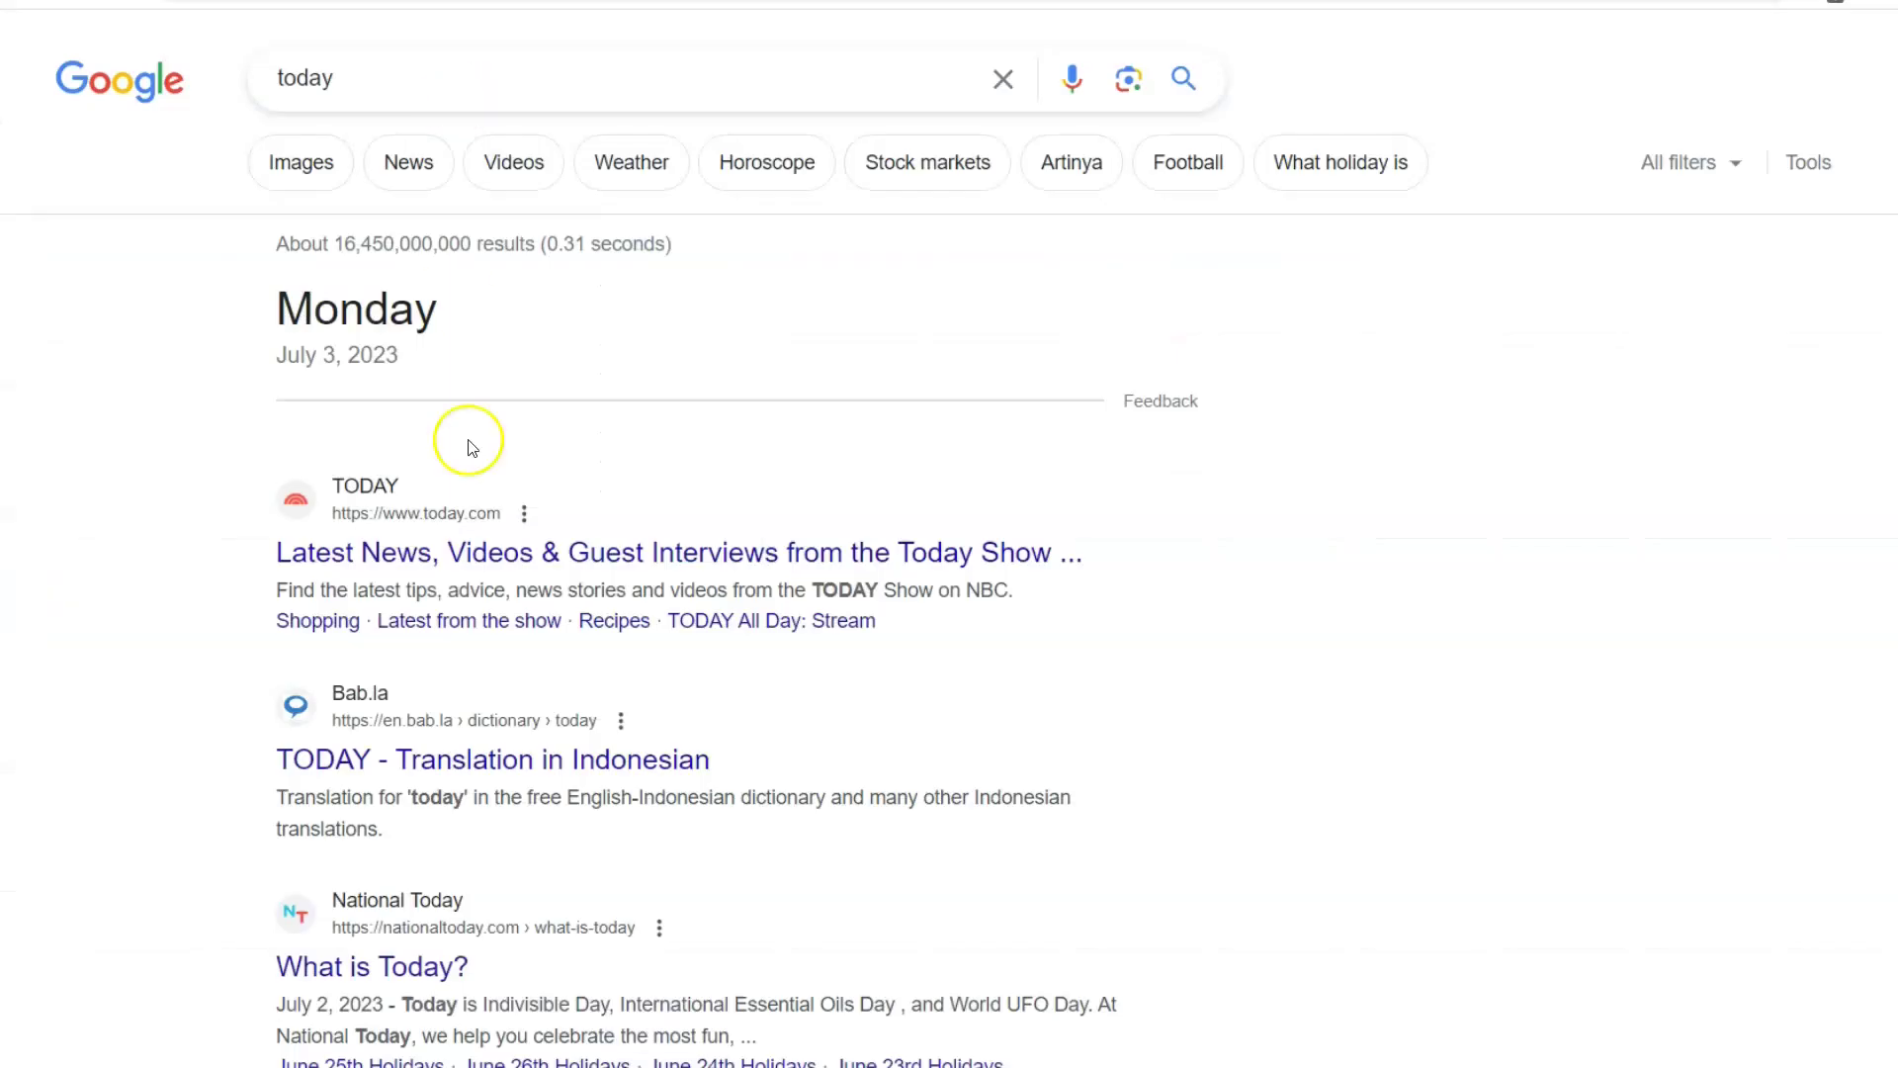
left_click(318, 75)
key("super+alt+d")
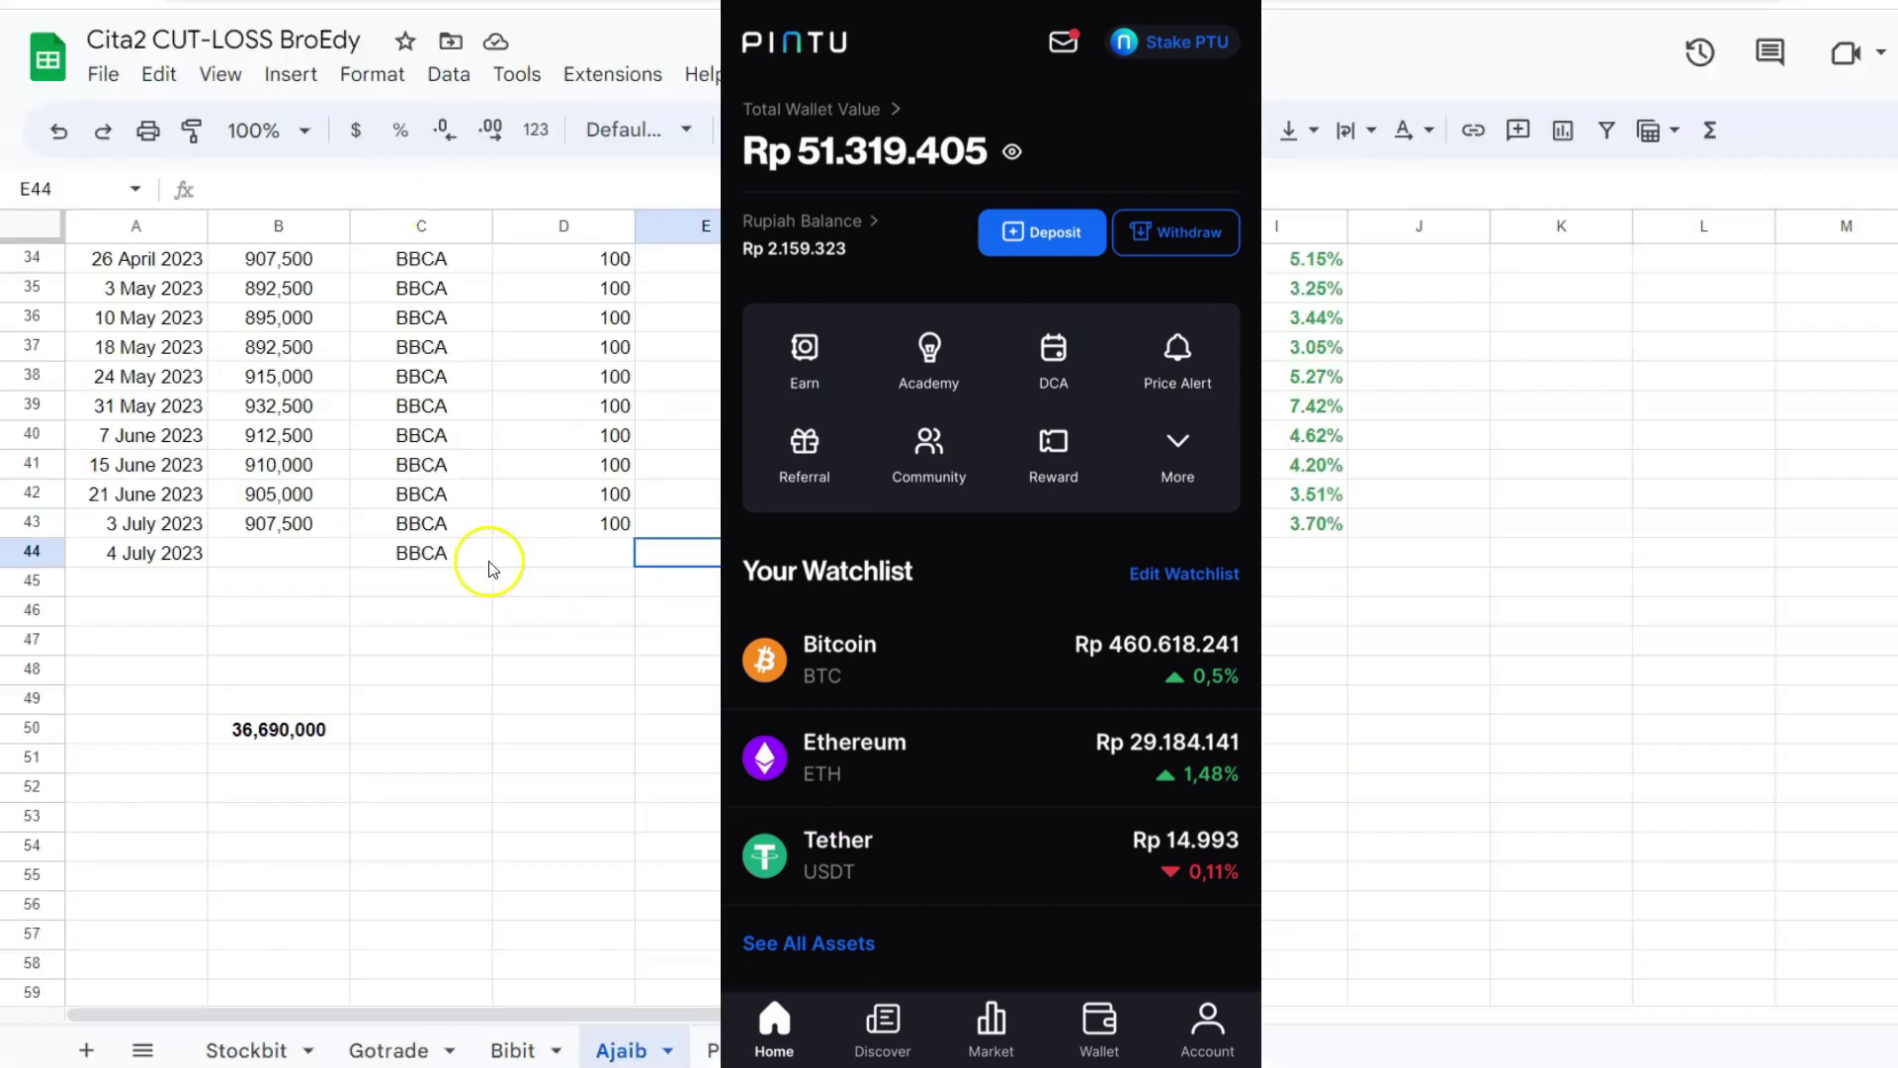
Copy the 3 July 2023 date into A43 of the Pintu sheet and fill the BTC label down into C43.
left_click(183, 531)
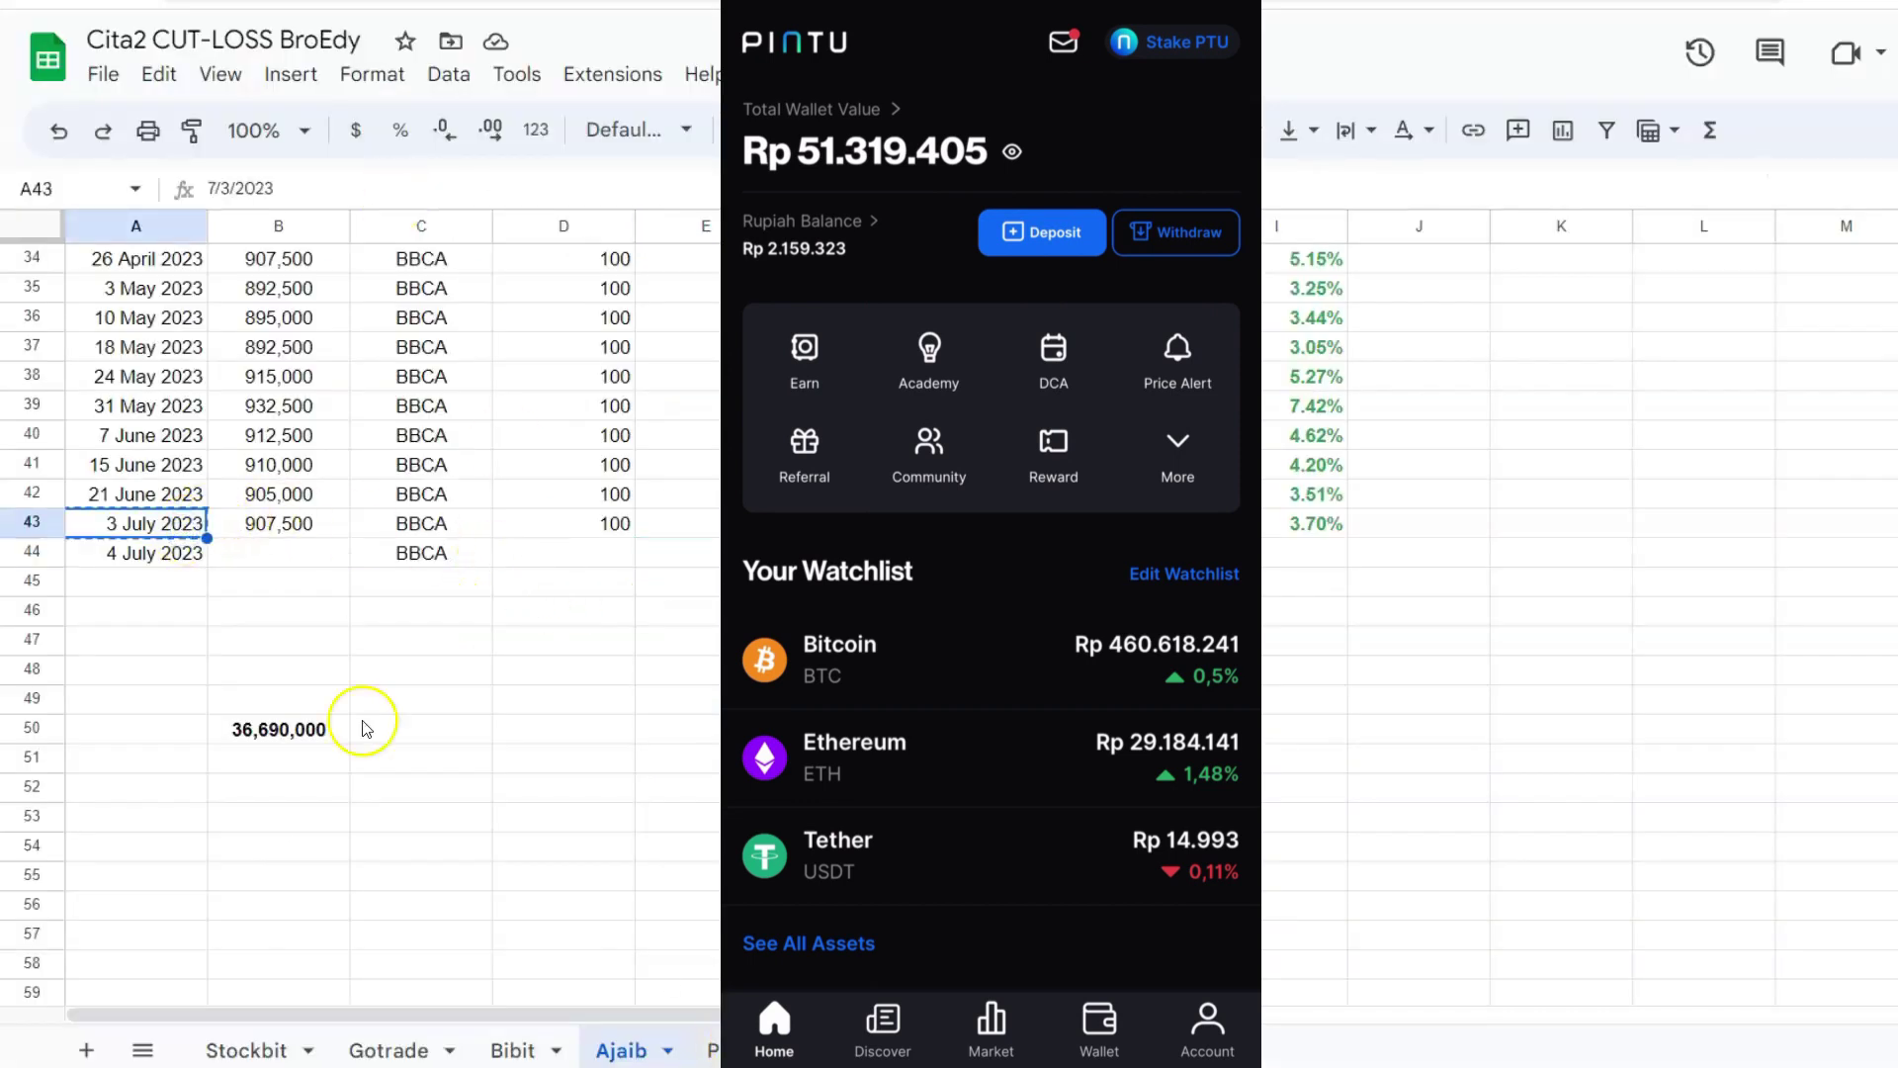
key("ctrl+shift+Page_Down")
left_click(166, 435)
type("3 July 2023")
left_click(484, 435)
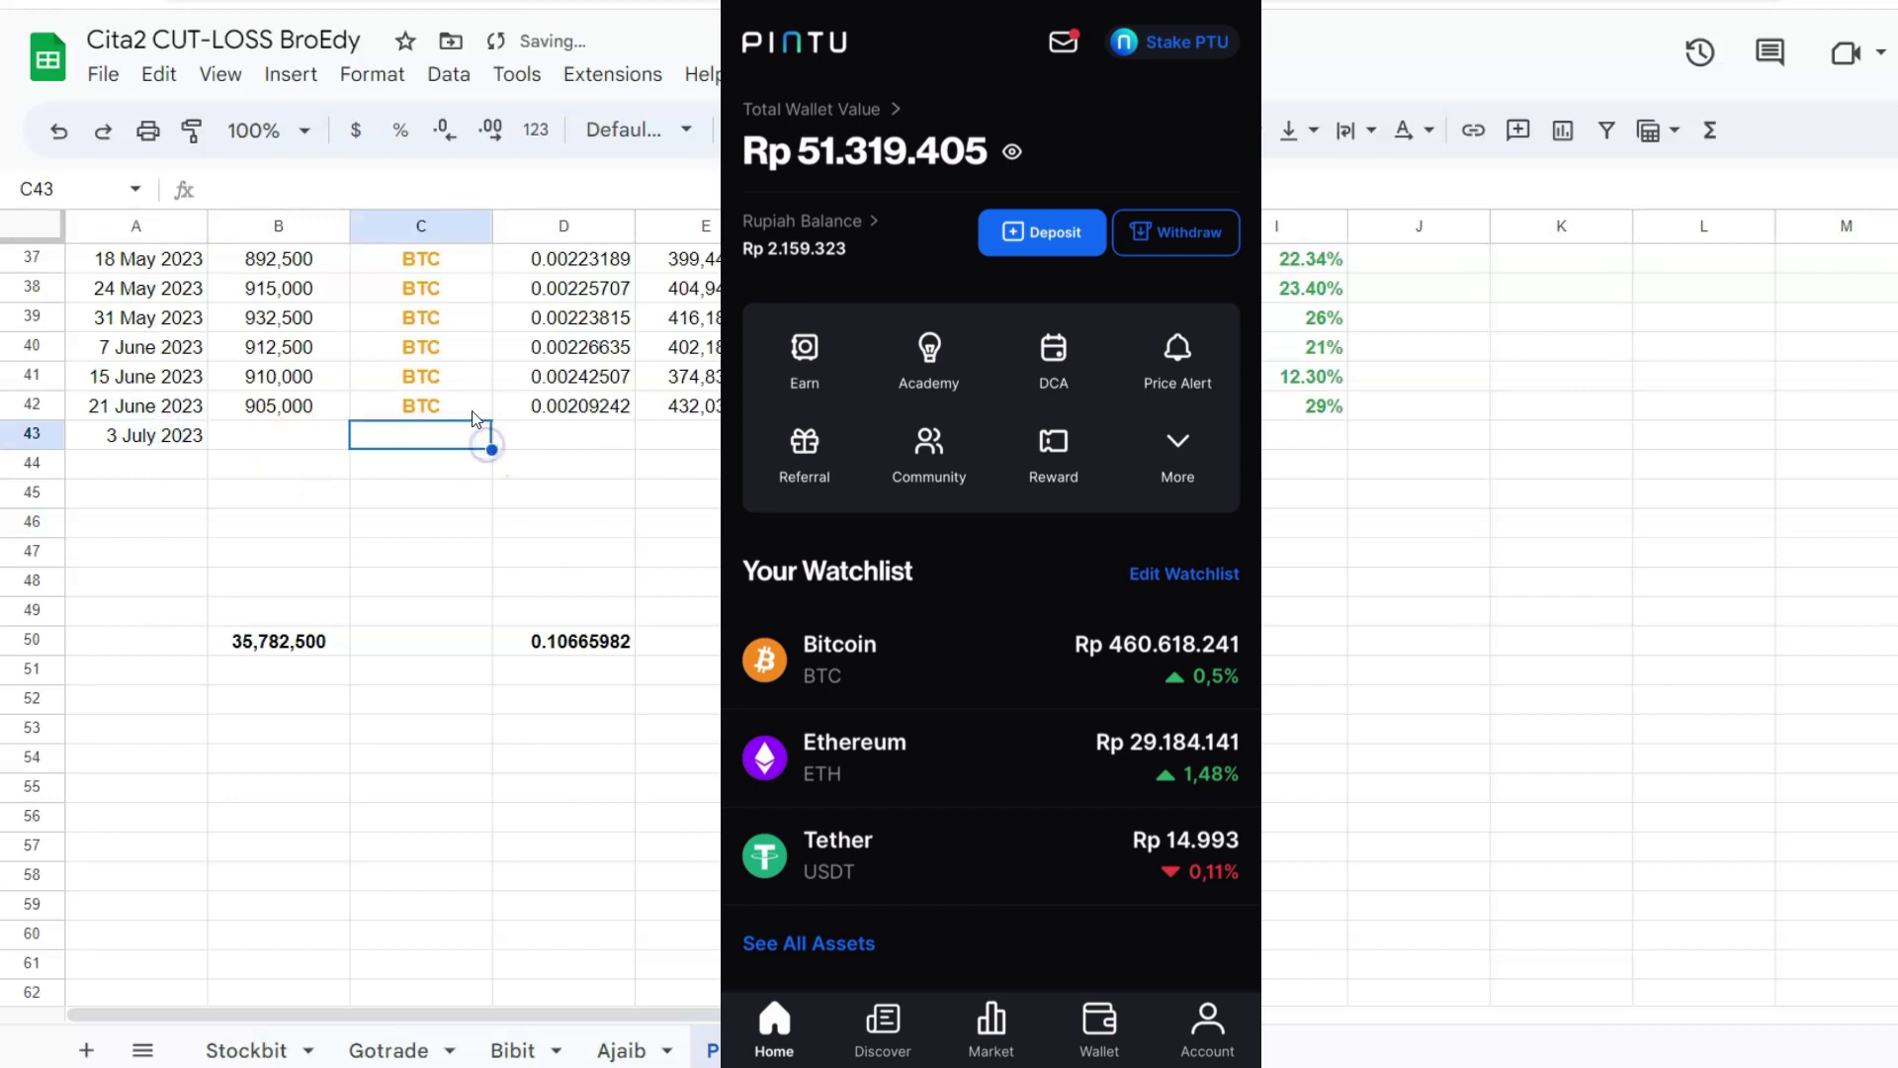
left_click(483, 413)
left_click_drag(492, 420, 491, 440)
left_click(285, 438)
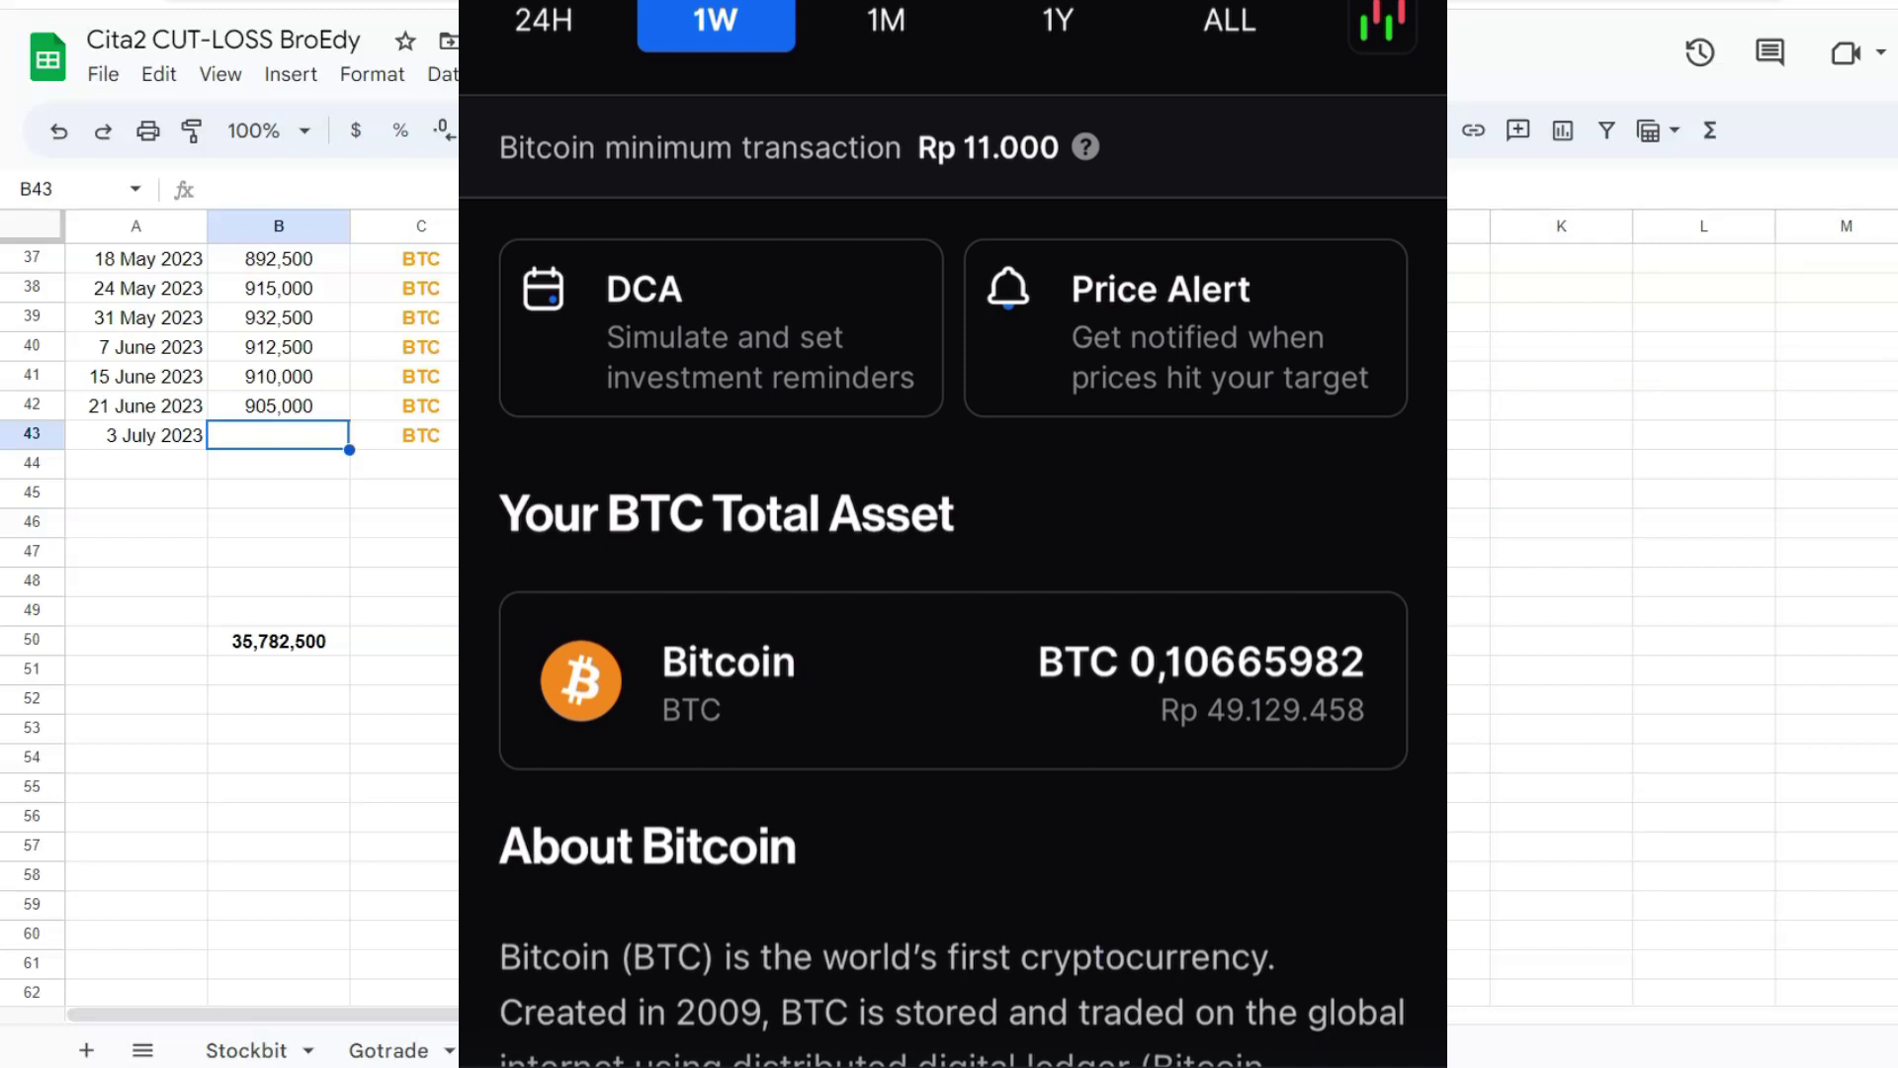
In Calculator, subtract the invested total 35782500 from the Bitcoin asset value 49129000.
left_click(1057, 546)
type("000")
left_click(1167, 619)
left_click(1057, 695)
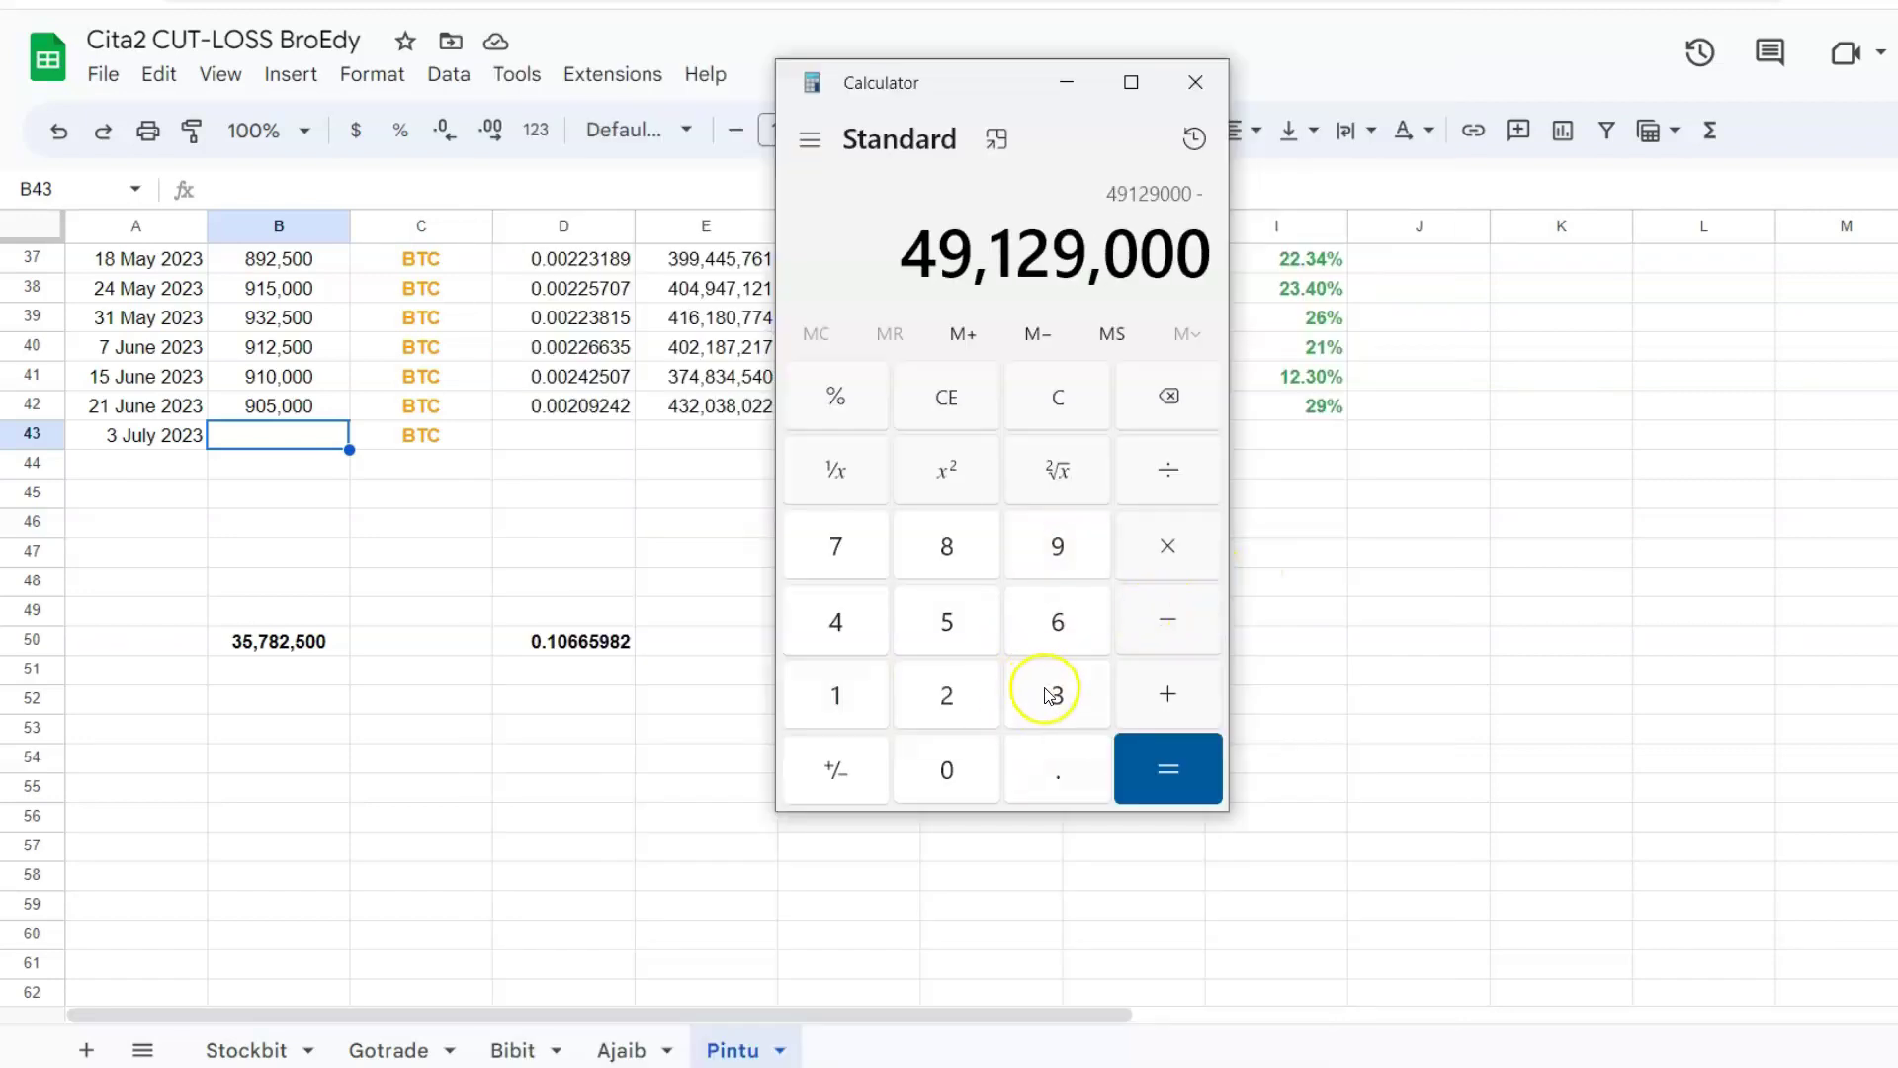
left_click(964, 623)
left_click(836, 549)
left_click(946, 548)
left_click(982, 714)
left_click(966, 627)
left_click(945, 775)
left_click(945, 775)
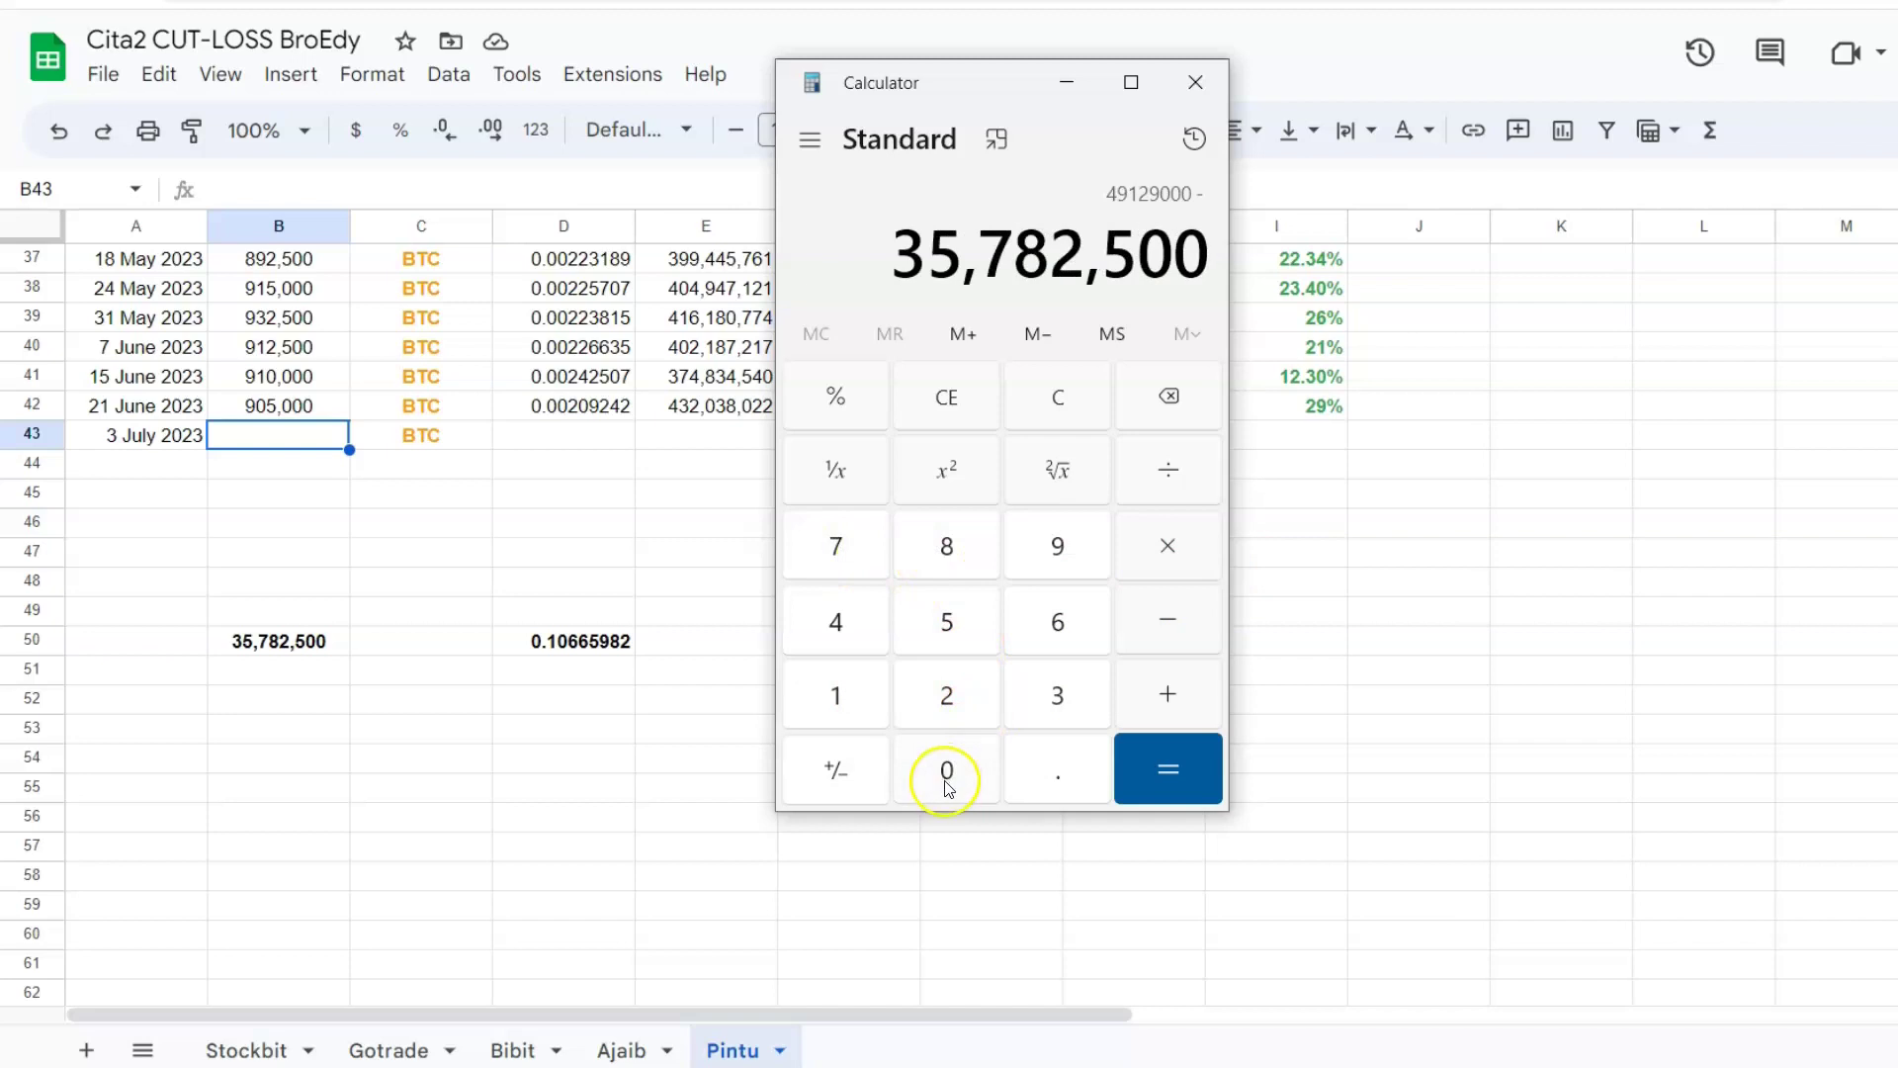
left_click(1171, 771)
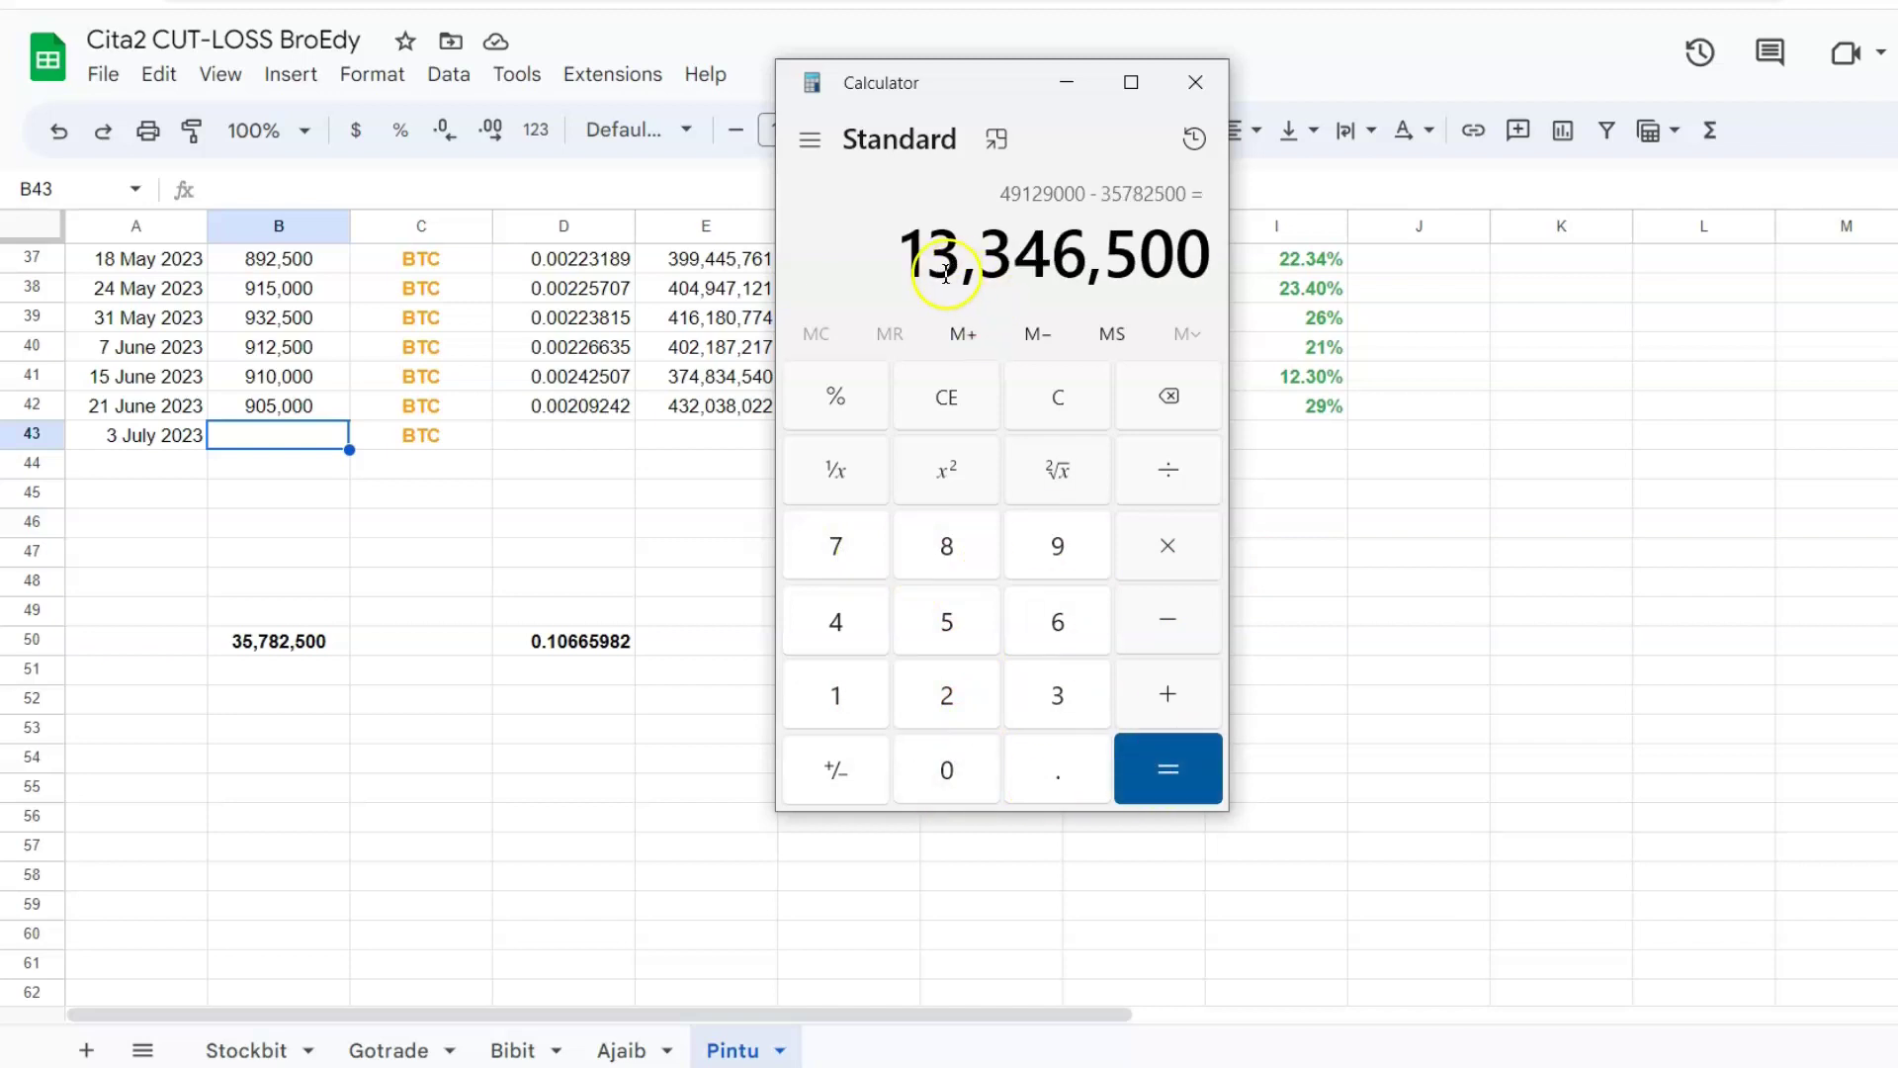
left_click(1059, 90)
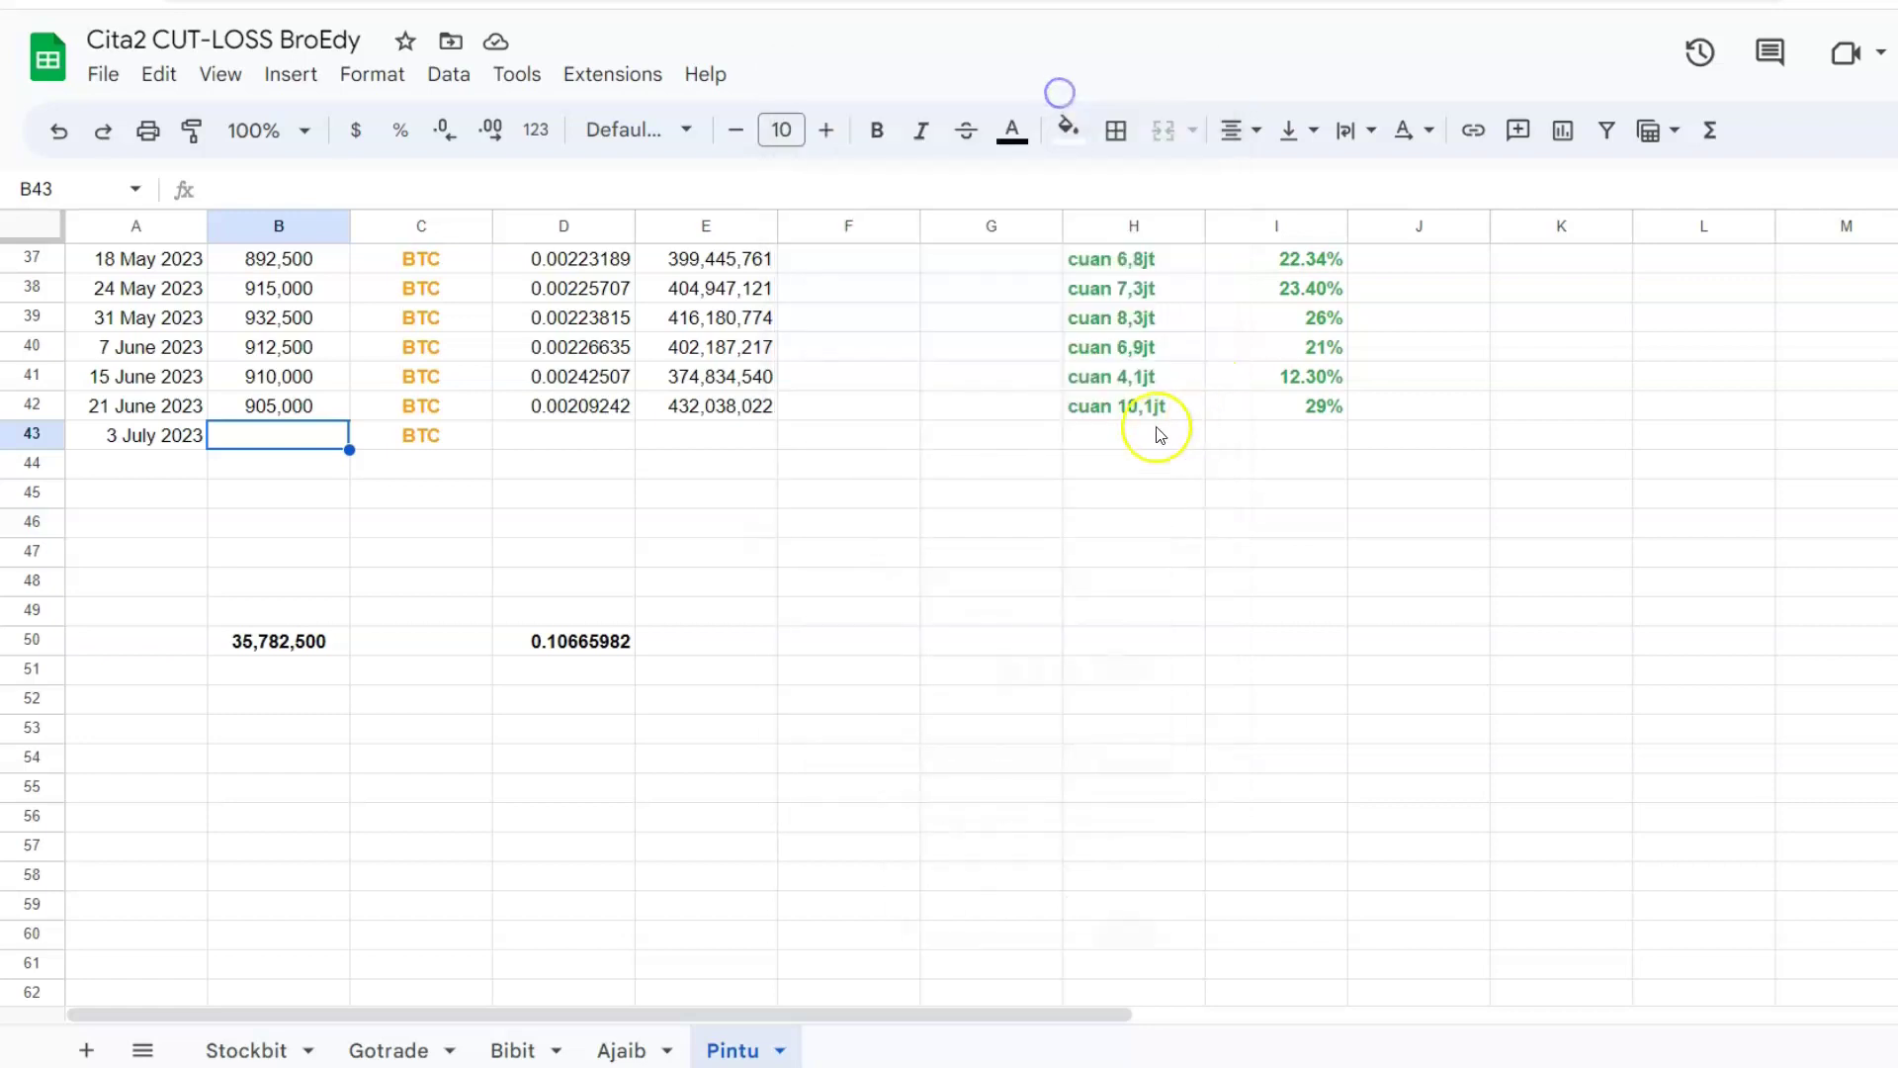
Copy the formatted profit note from H42 into H43 and change its text to "cuan 13,3jt".
left_click(1123, 405)
key("ctrl+c")
left_click(1135, 433)
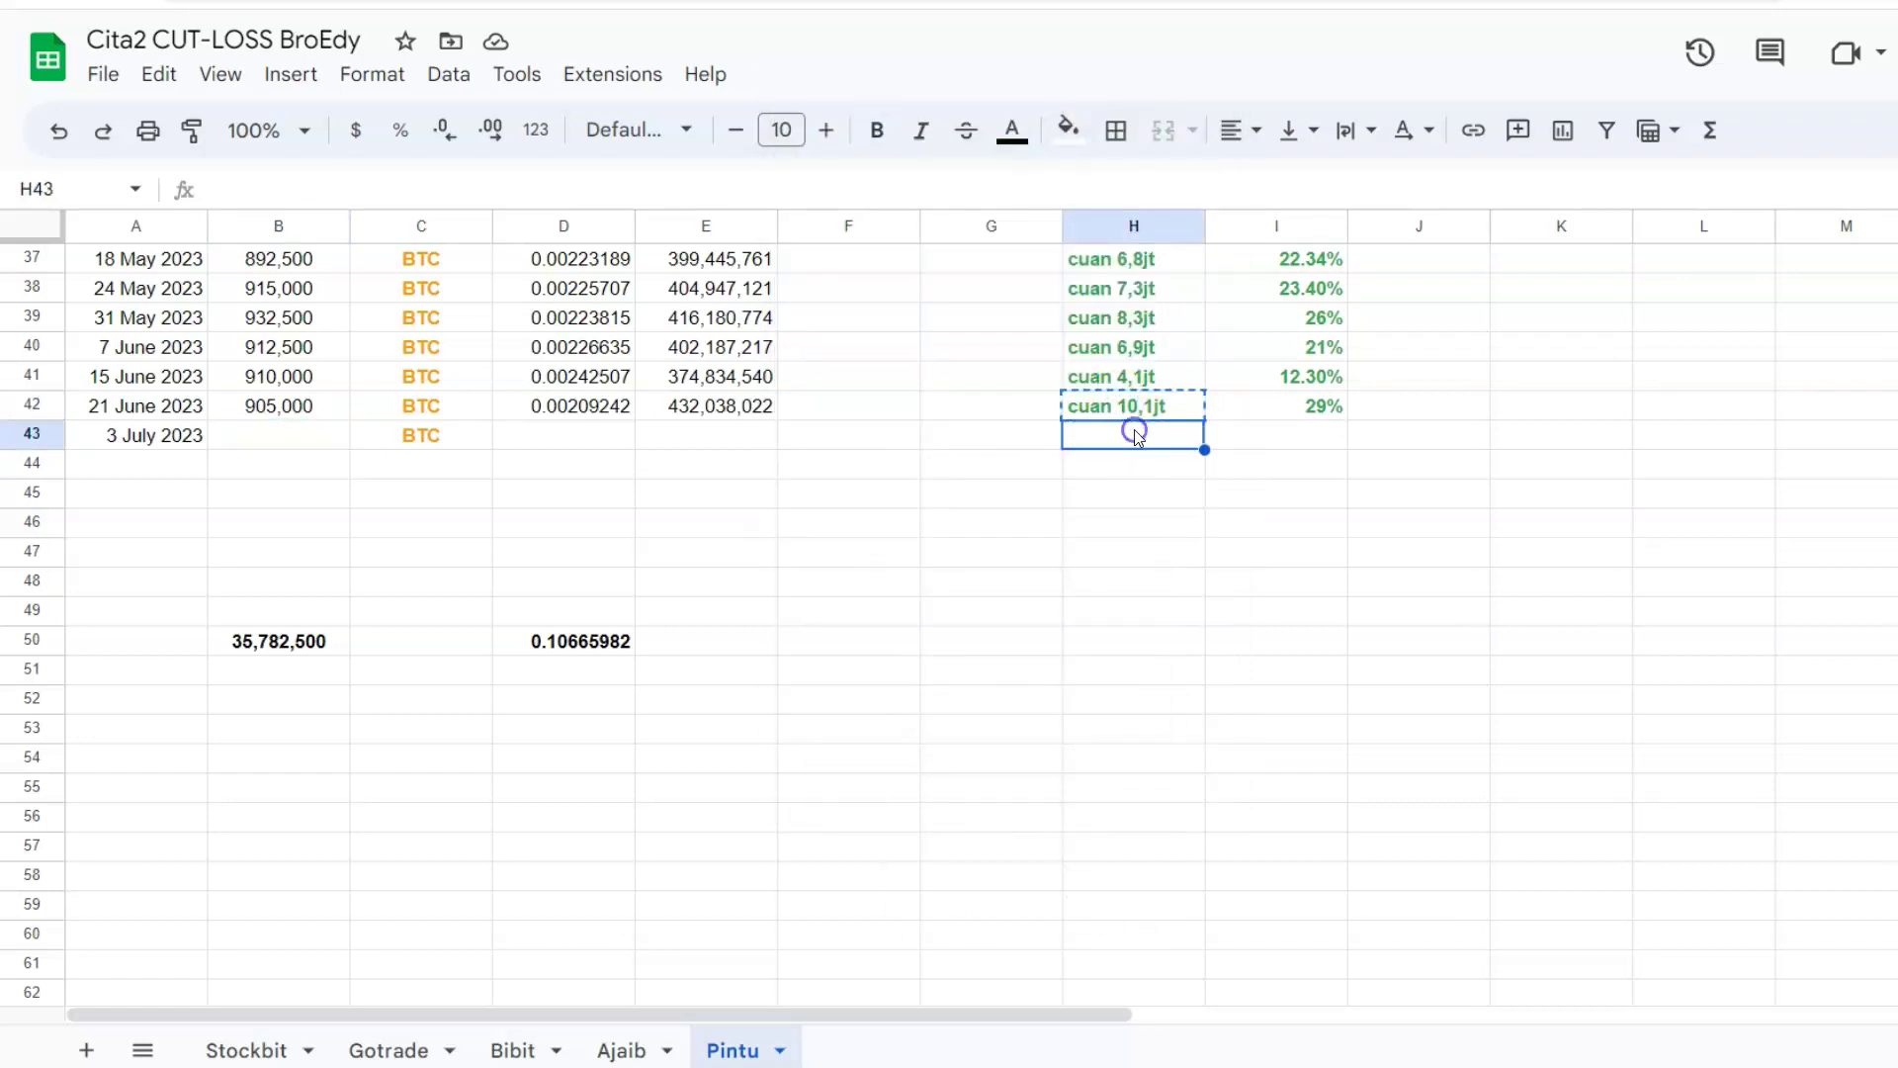
key("ctrl+v")
left_click(263, 188)
key("BackSpace")
type("3")
key("BackSpace")
type("3")
left_click(1176, 499)
left_click(1251, 430)
Return to Calculator and divide the calculated Bitcoin profit by the invested total 35782500.
key("alt+Tab")
left_click_drag(952, 96, 850, 130)
left_click(1134, 518)
left_click(1018, 743)
left_click(912, 669)
left_click(802, 594)
left_click(913, 593)
left_click(924, 739)
left_click(912, 669)
left_click(912, 816)
left_click(913, 817)
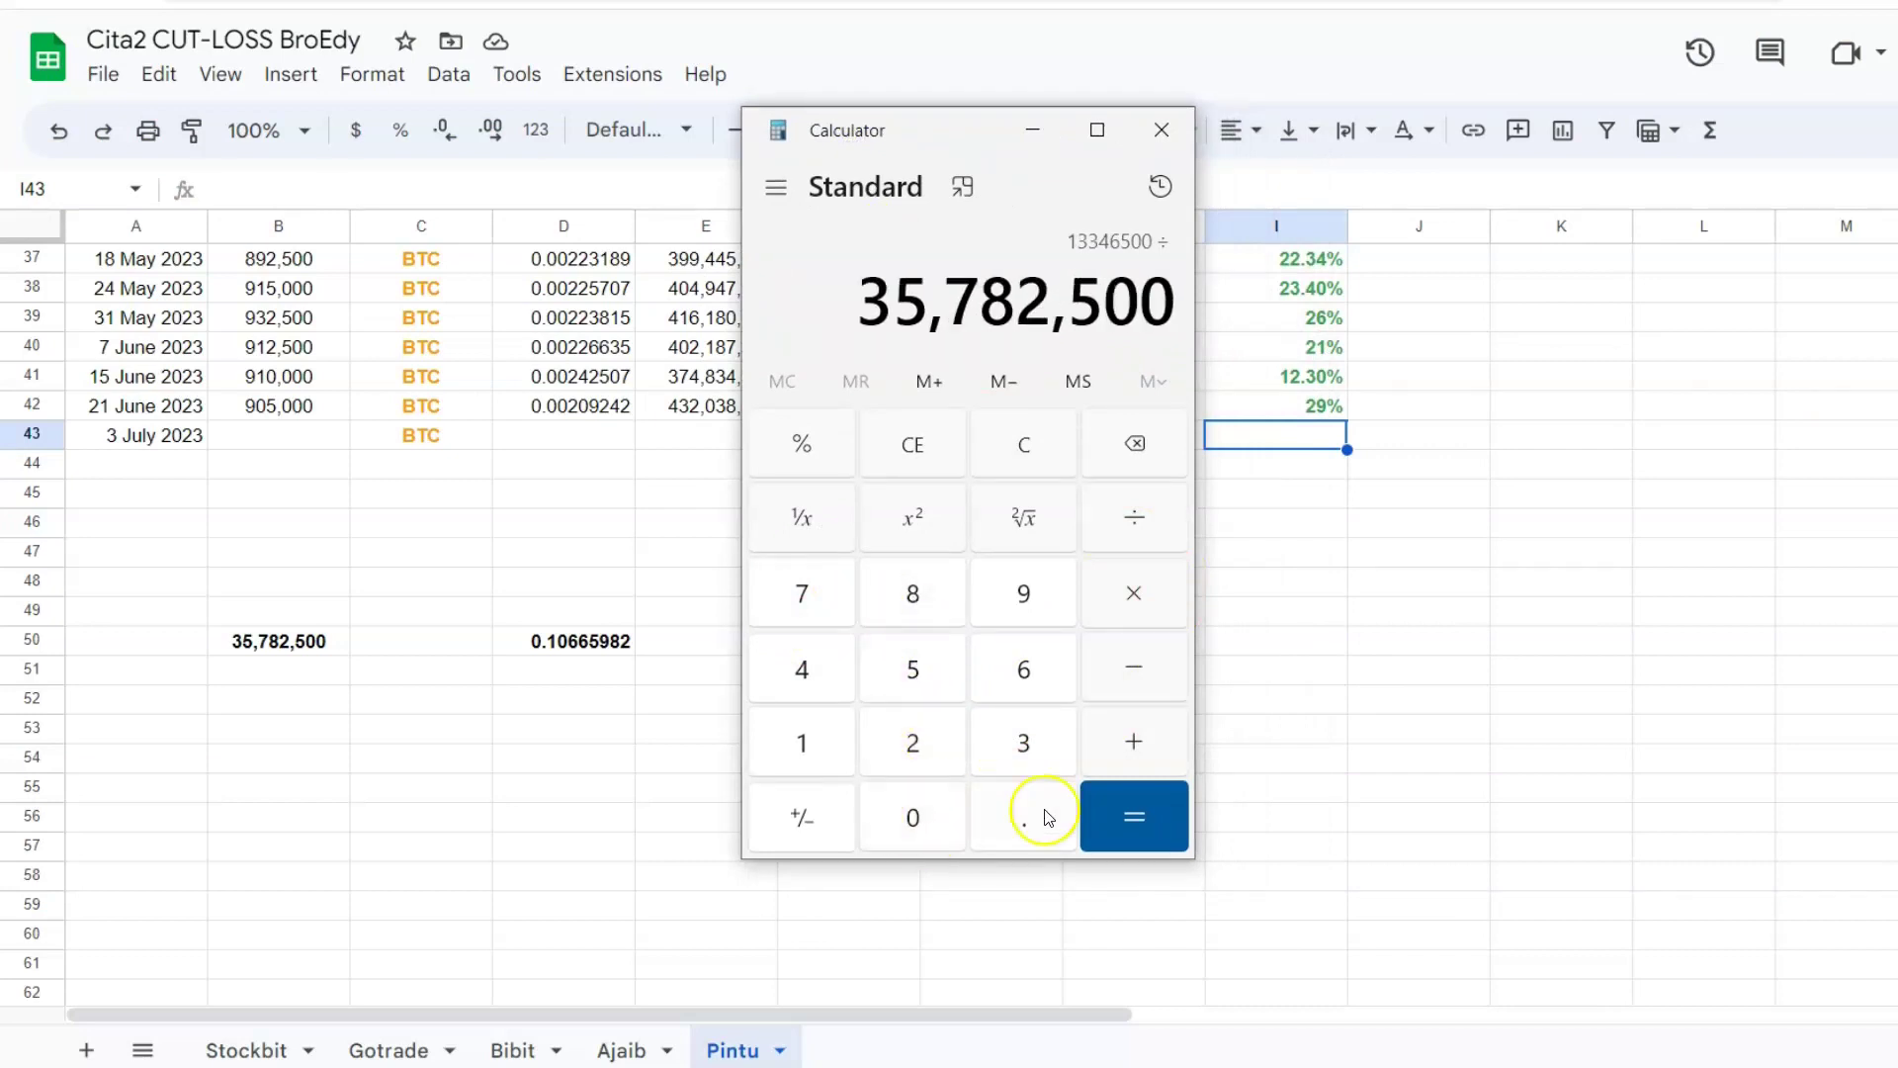
left_click(1145, 815)
Multiply the quotient by 100 to get the profit percentage, and put Calculator away.
left_click(1134, 594)
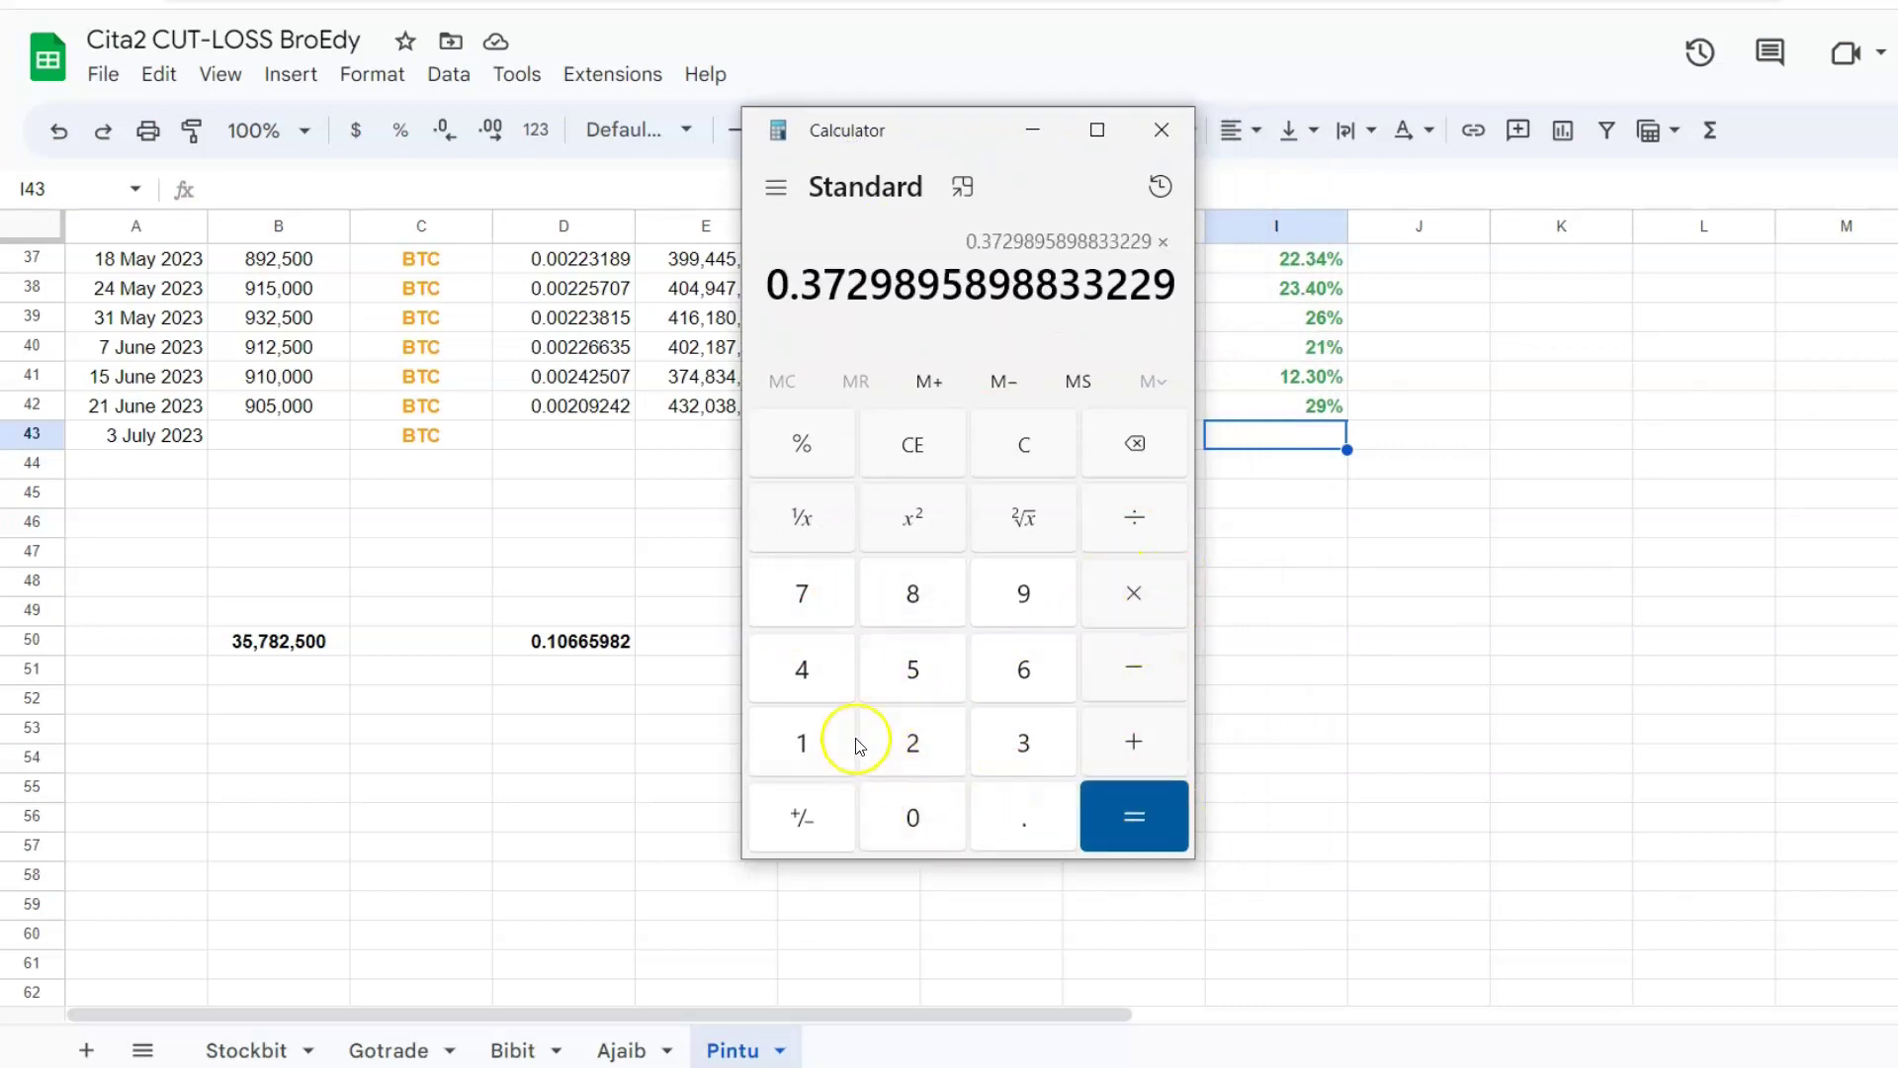
left_click(840, 744)
left_click(900, 818)
left_click(900, 819)
left_click(1119, 832)
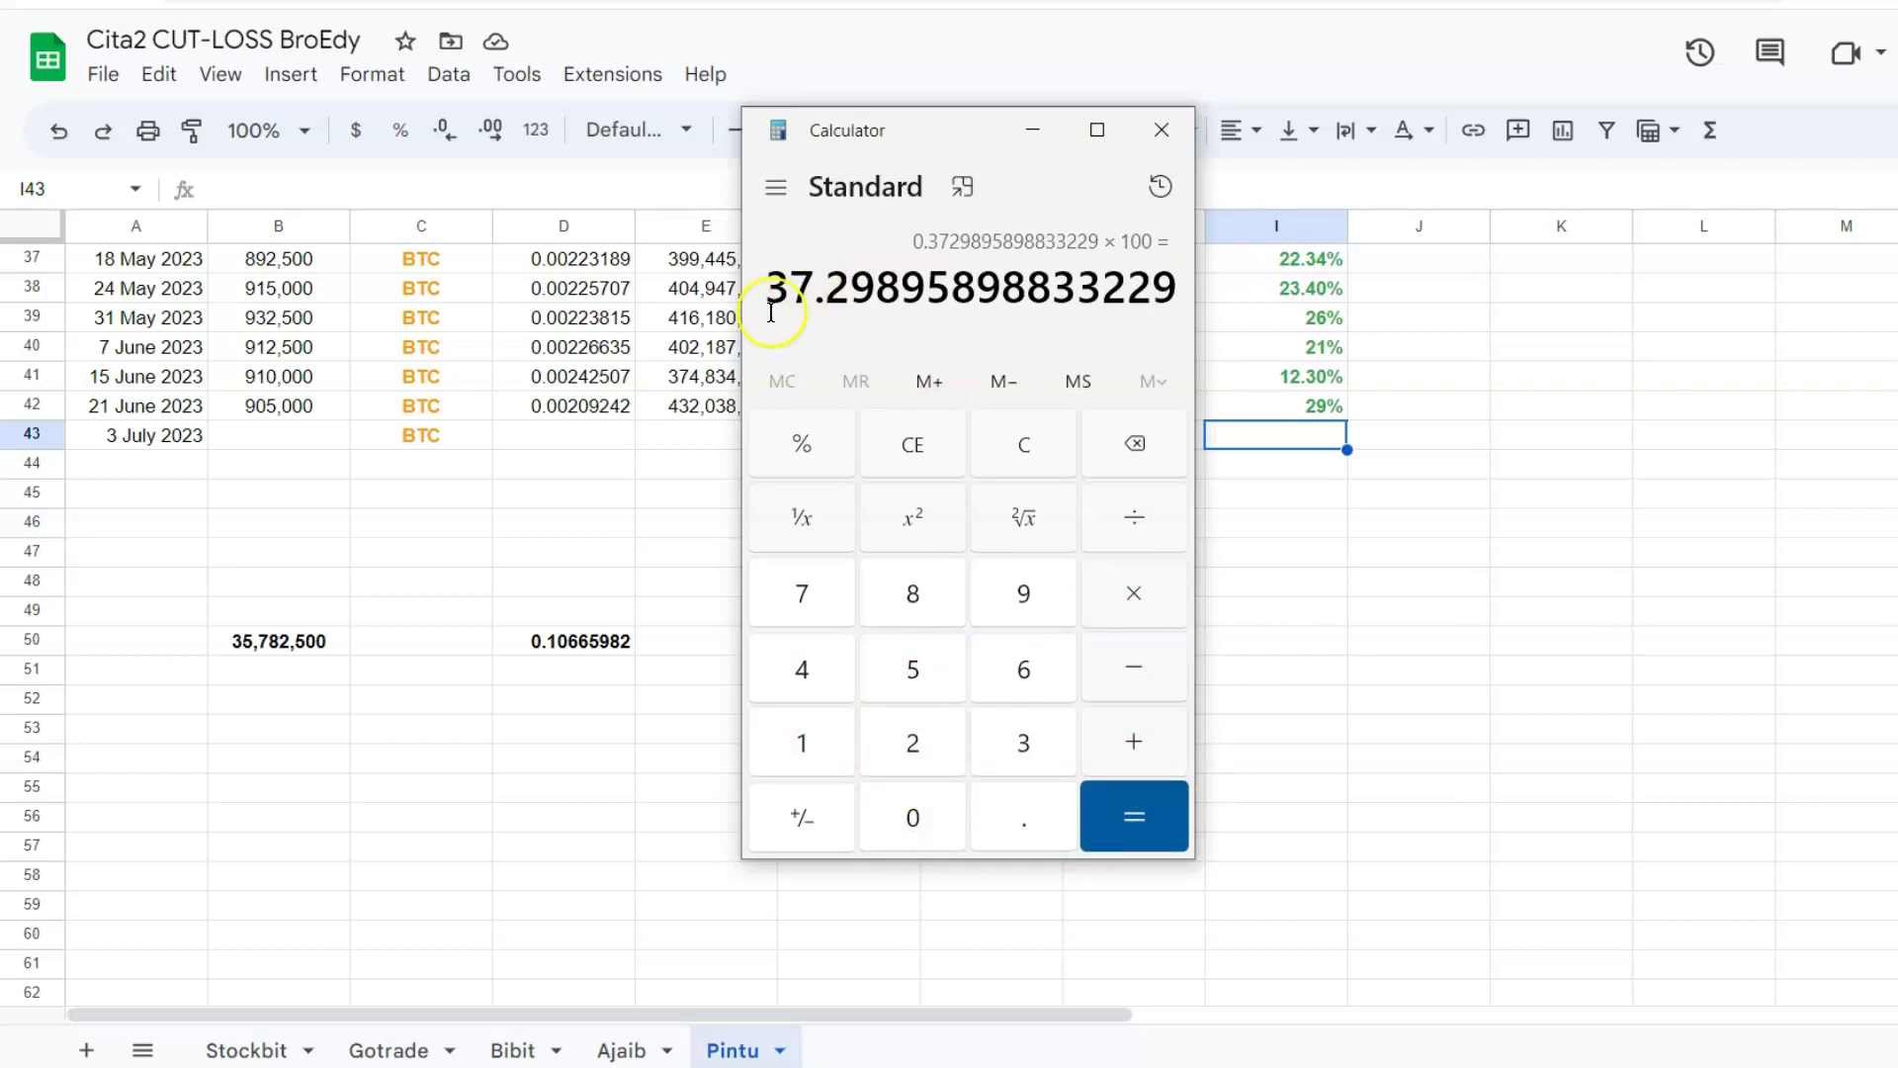
left_click(1034, 129)
Enter 37.3% as the 3 July 2023 Bitcoin profit percentage in I43.
type("37.3%")
scroll(1055, 640, "up", 1)
left_click(1055, 640)
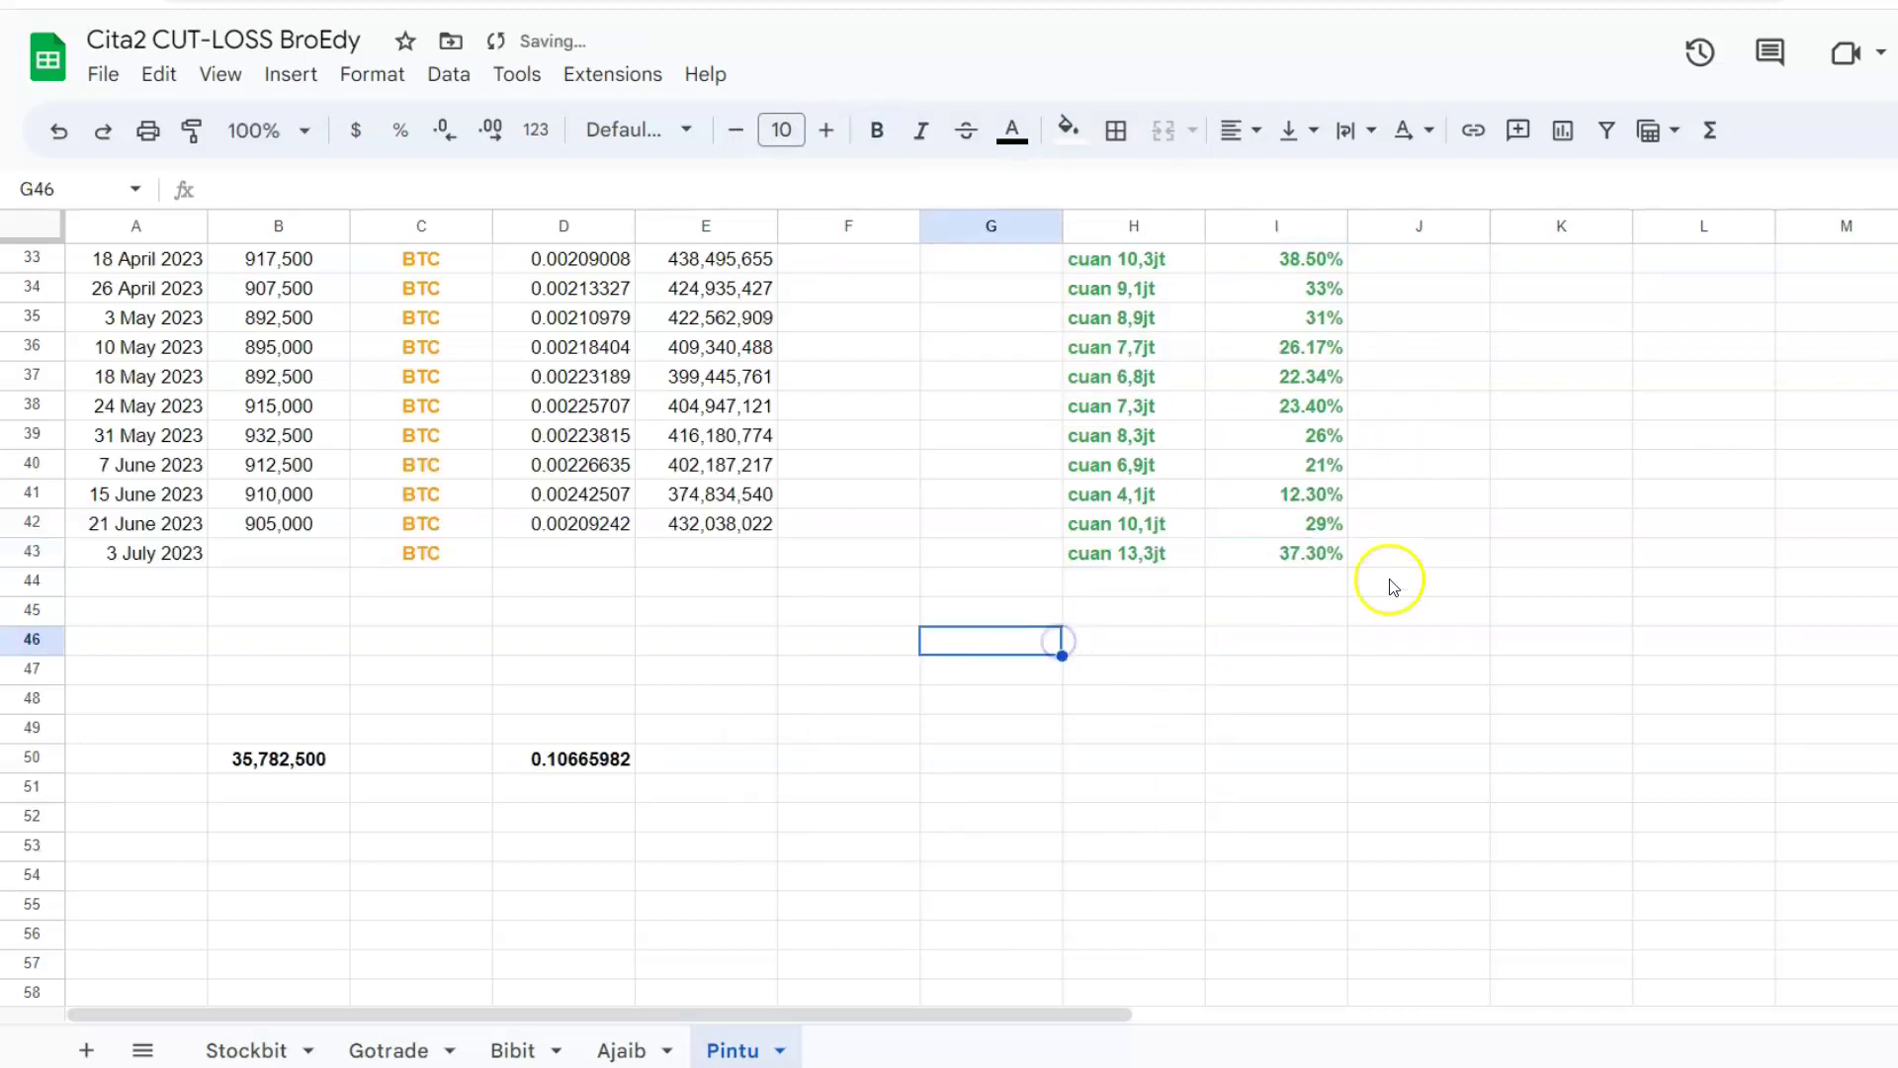
Review the earlier Bitcoin profit percentages, comparing the 18 April and 13 April 2023 rows.
scroll(1199, 619, "up", 1)
left_click(1289, 376)
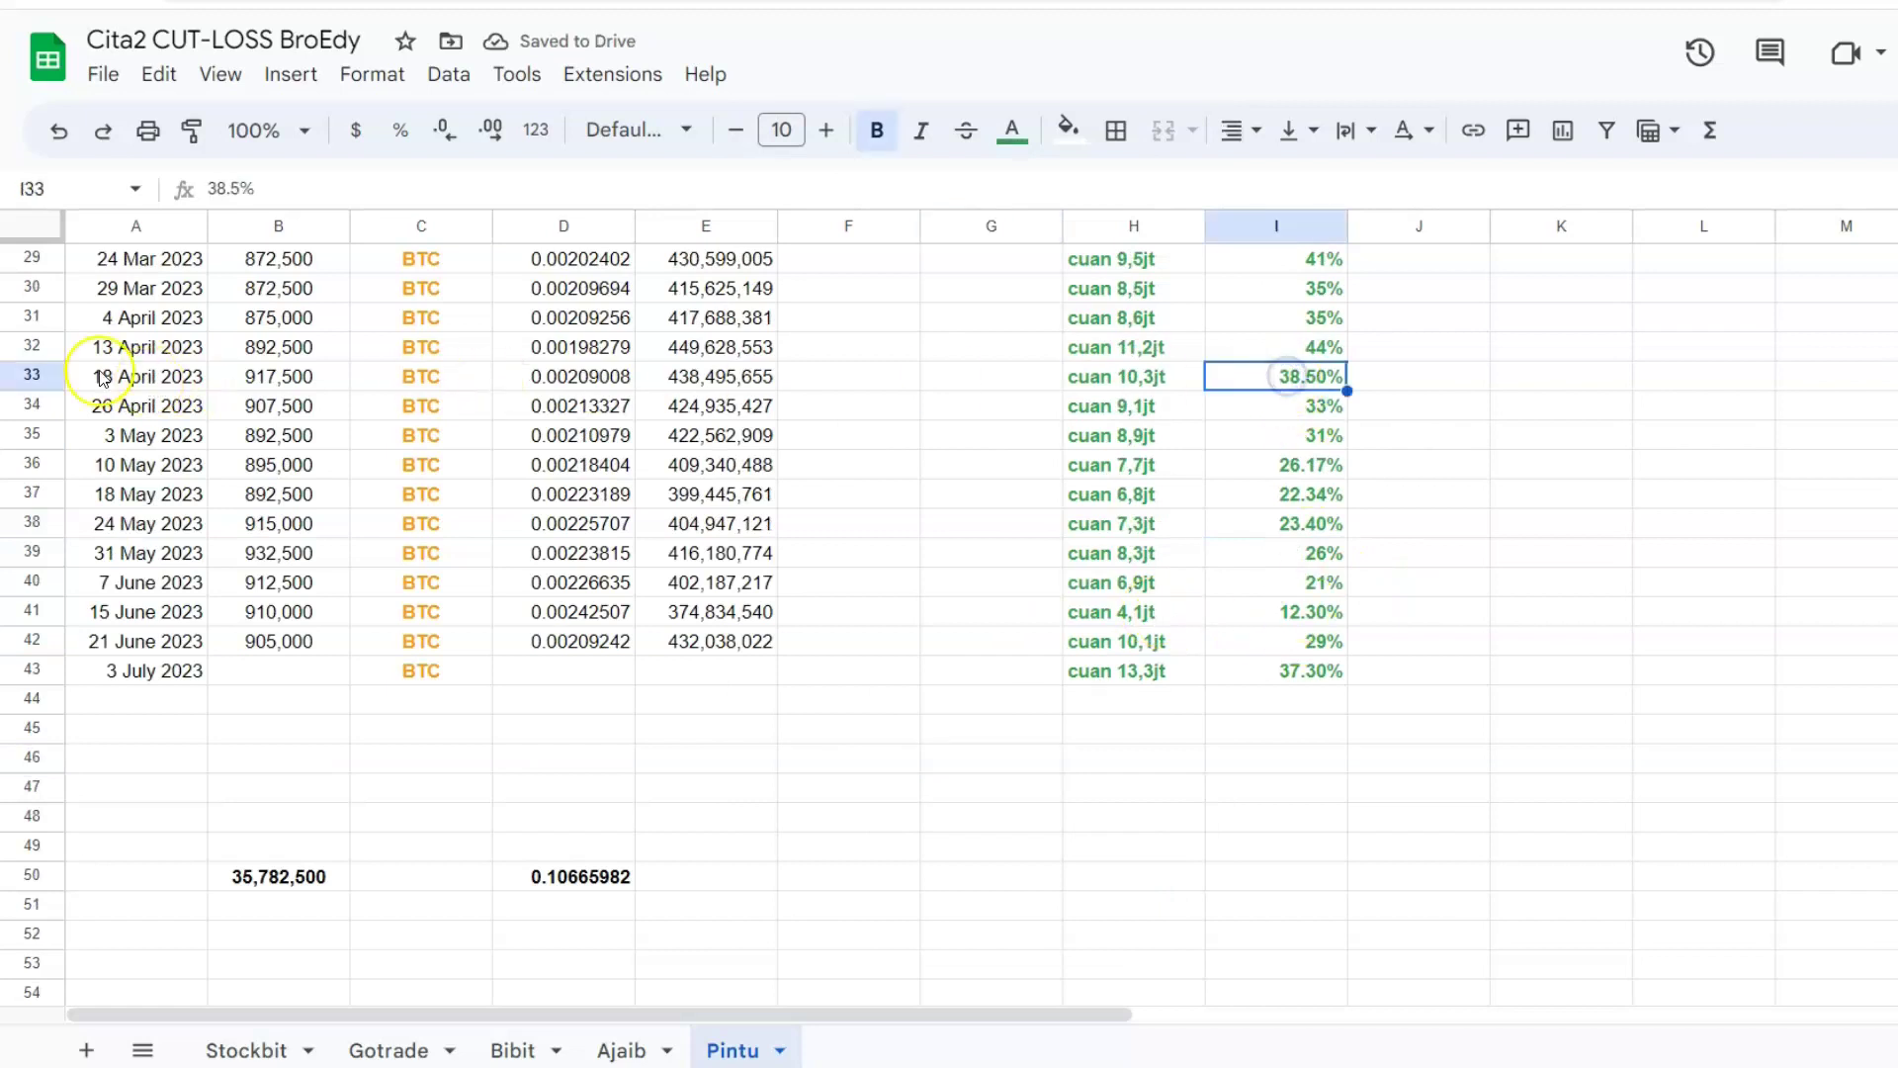
left_click(30, 368)
left_click(31, 346)
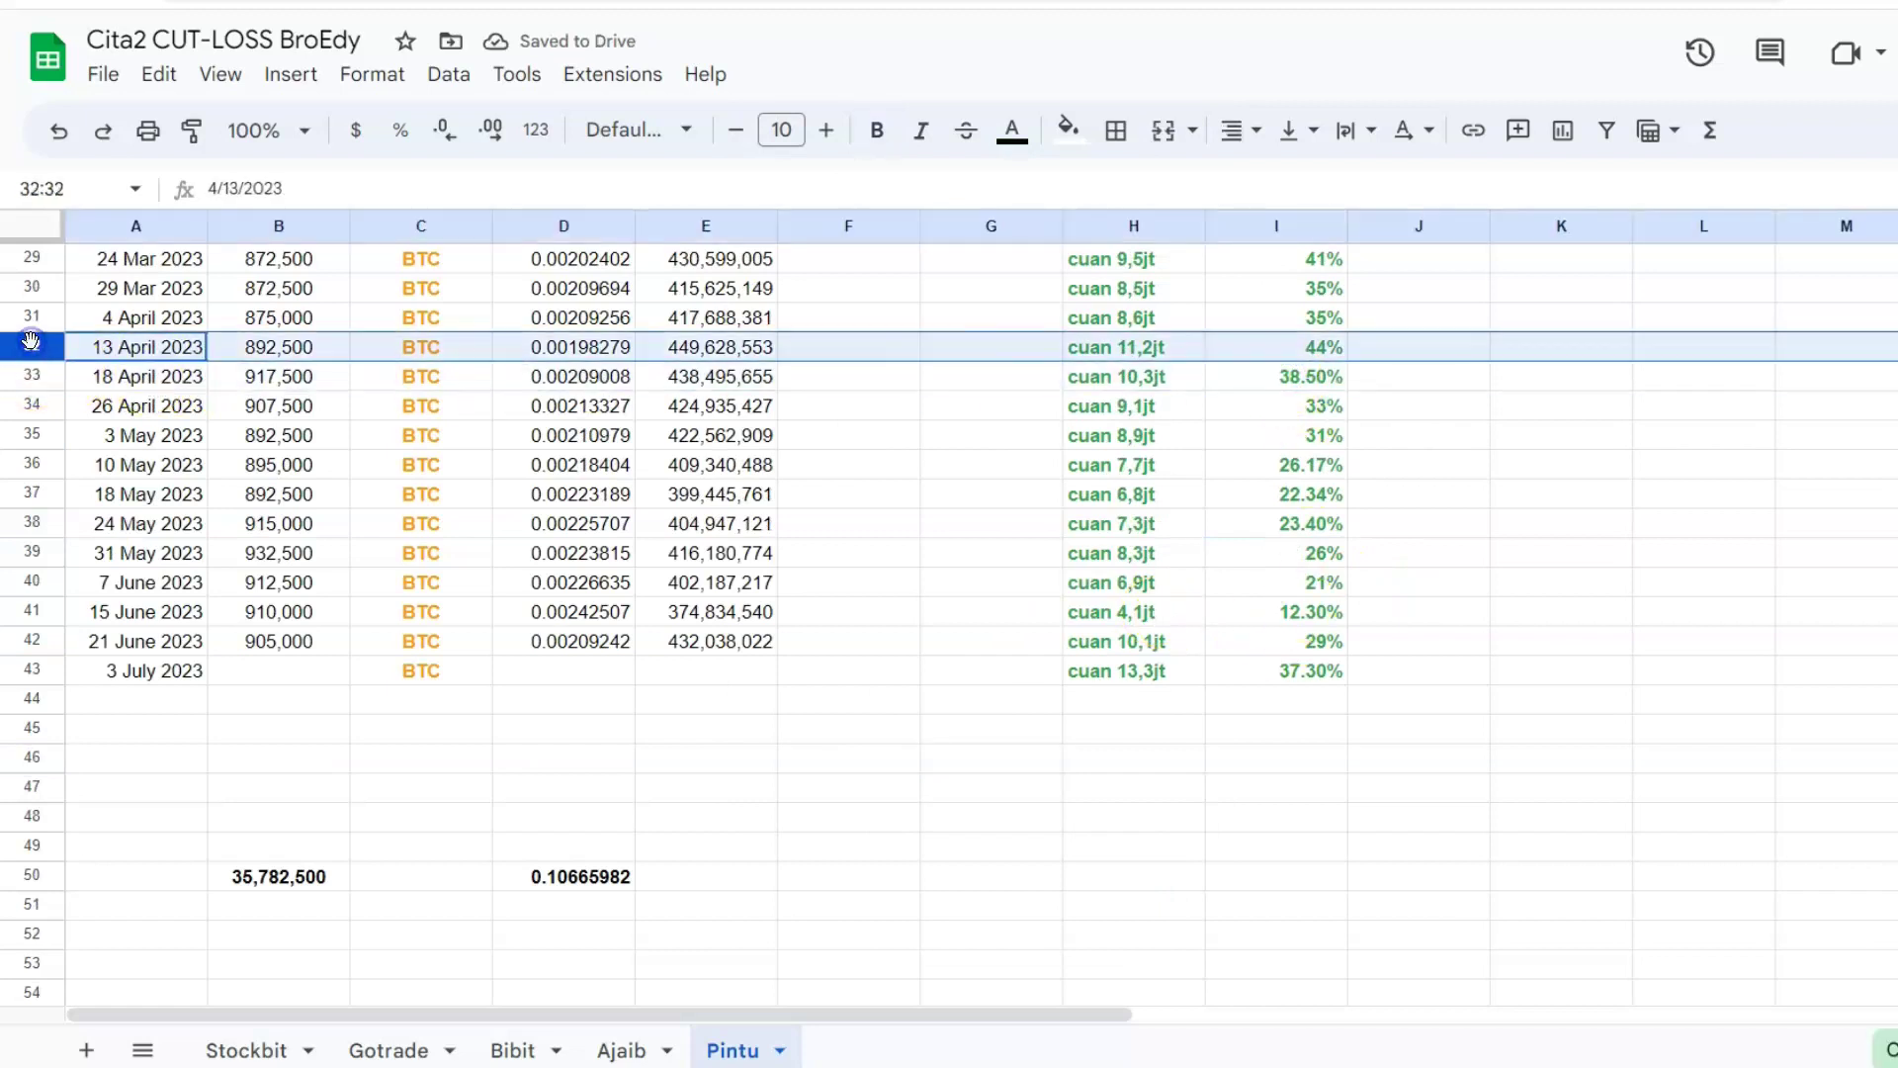
left_click(1326, 348)
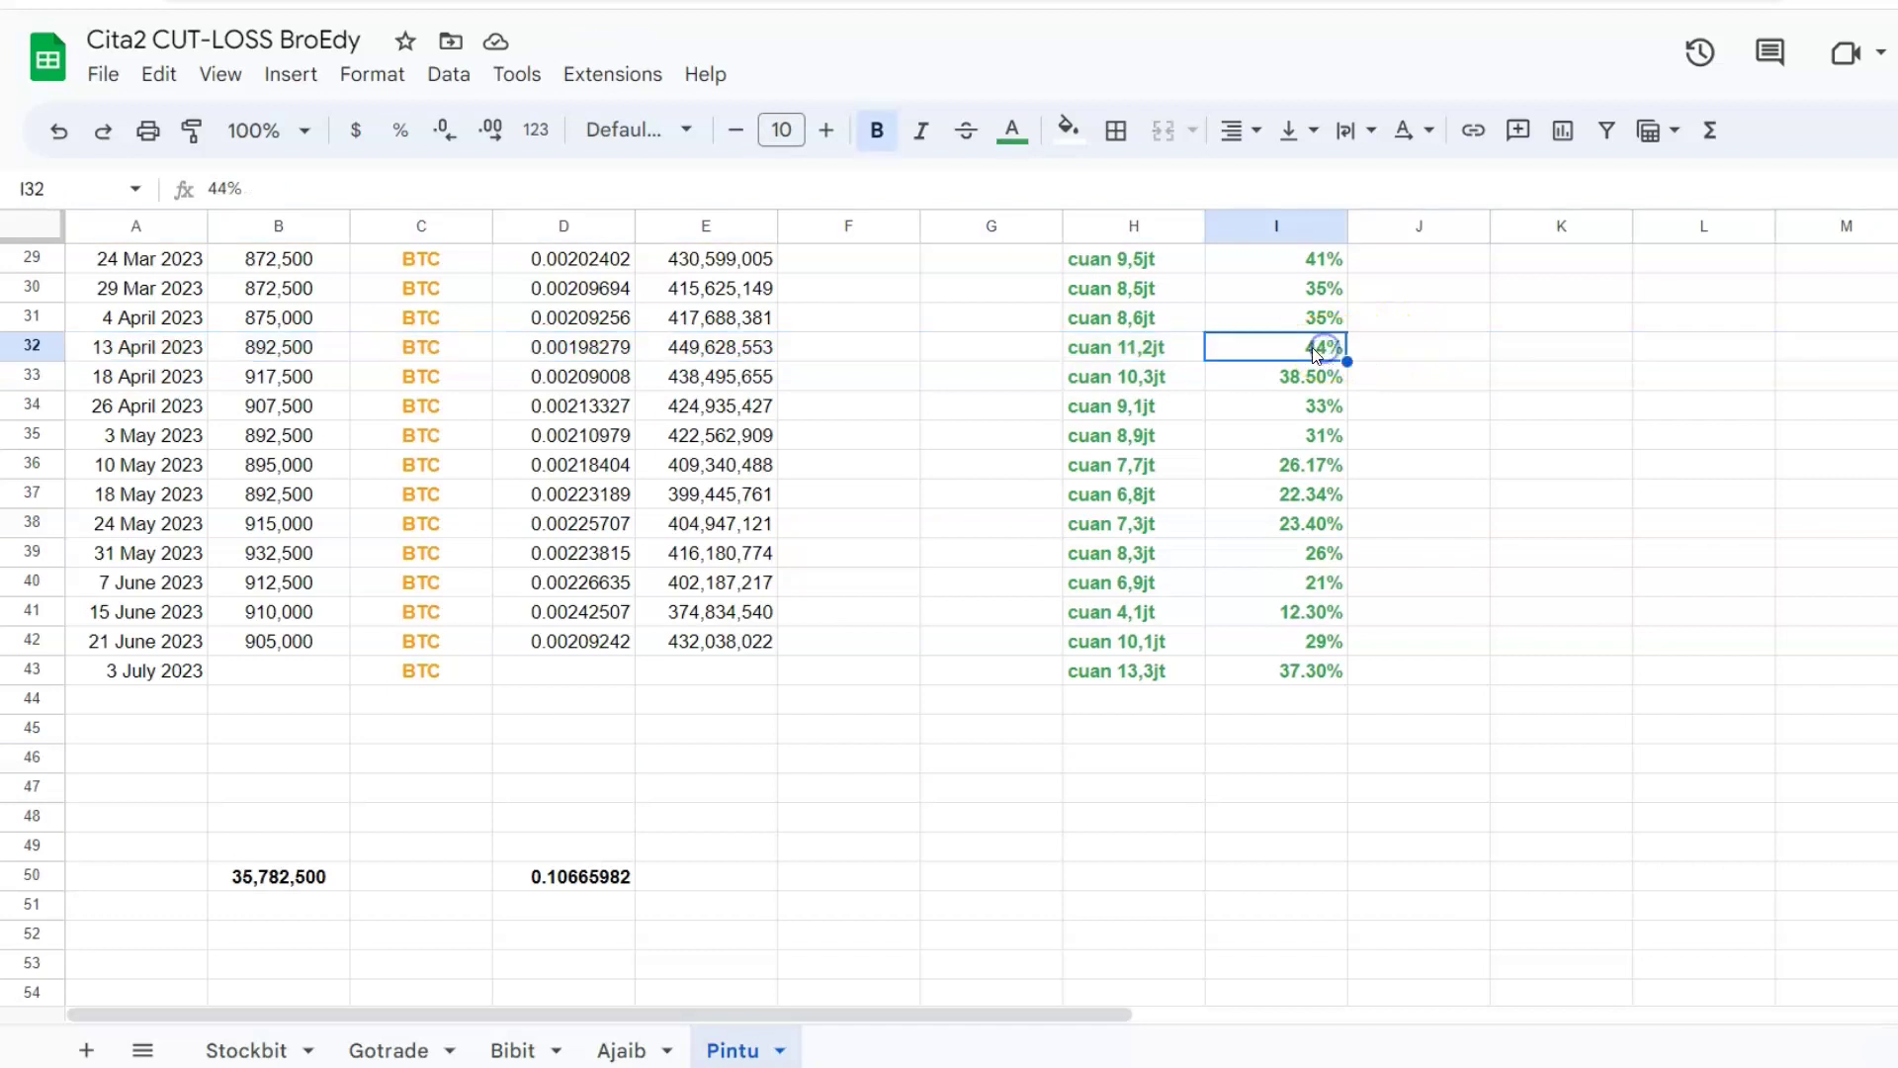
scroll(1328, 356, "up", 1)
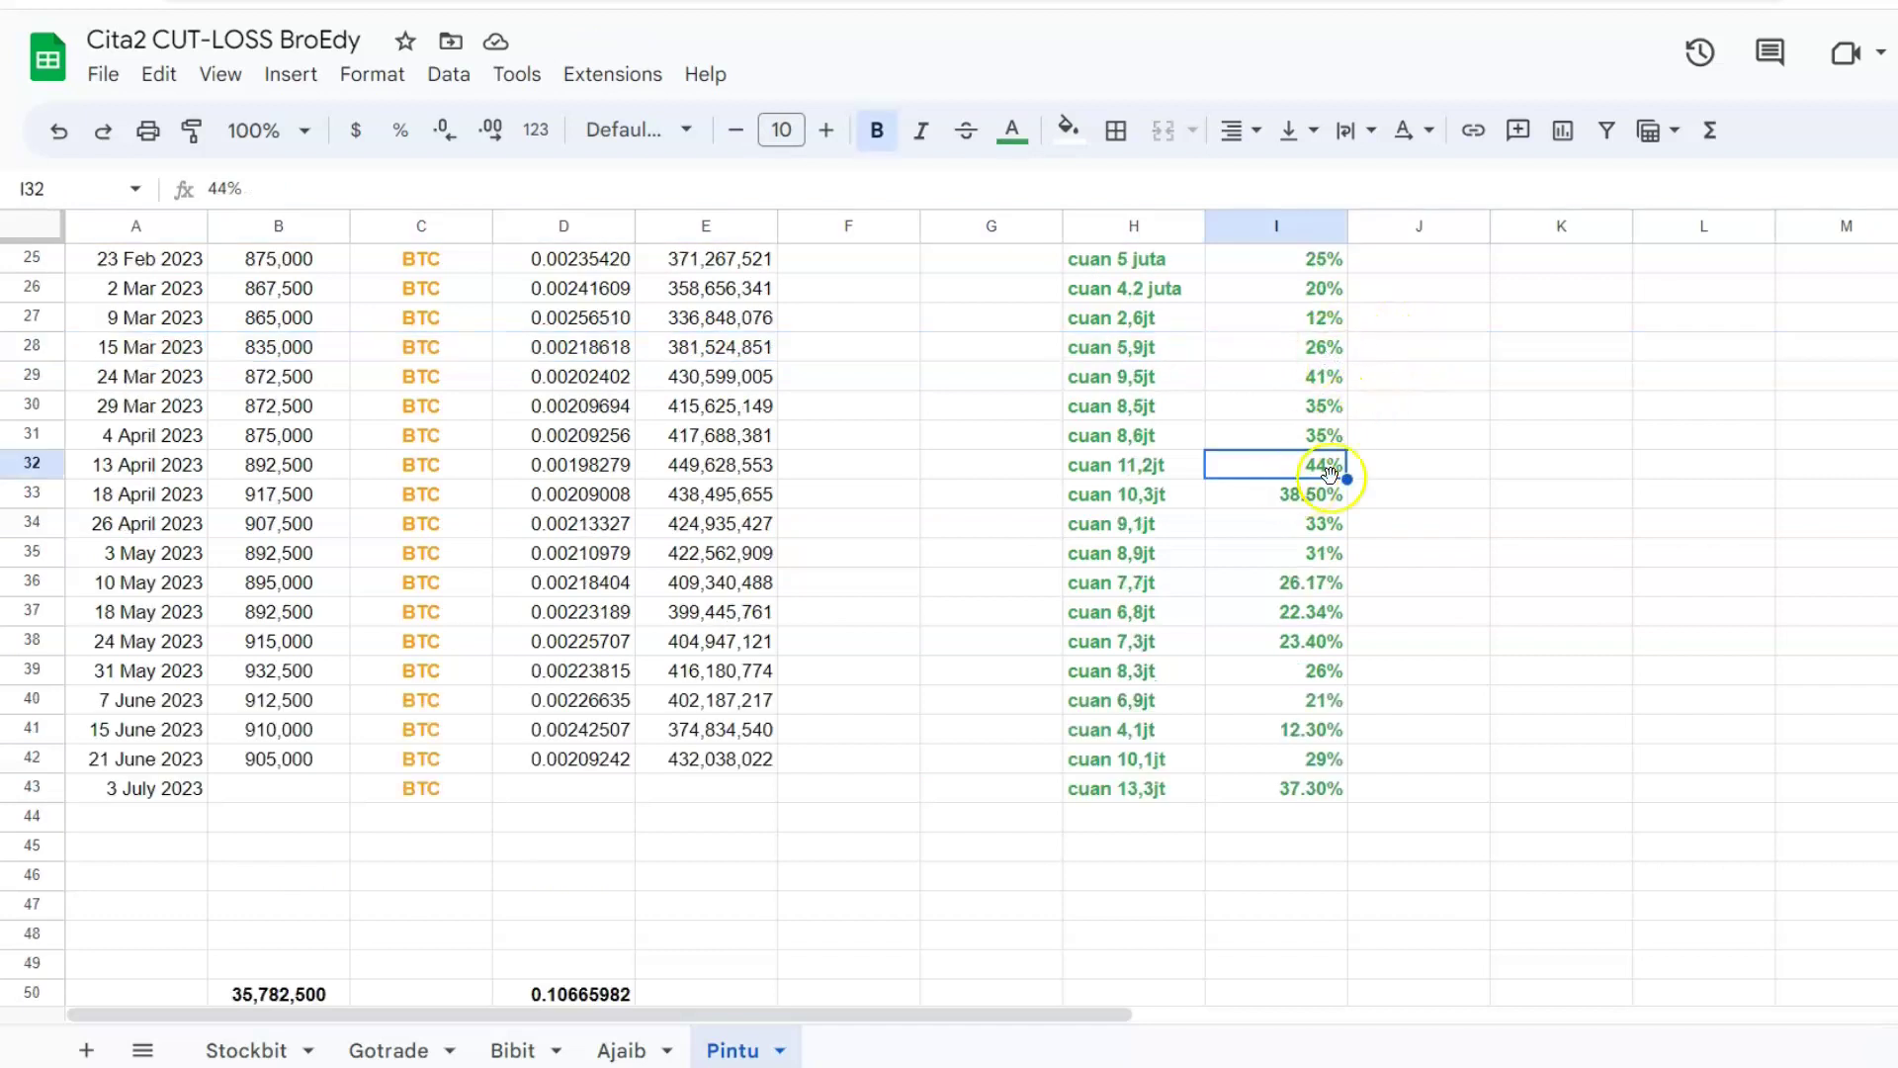
left_click(30, 465)
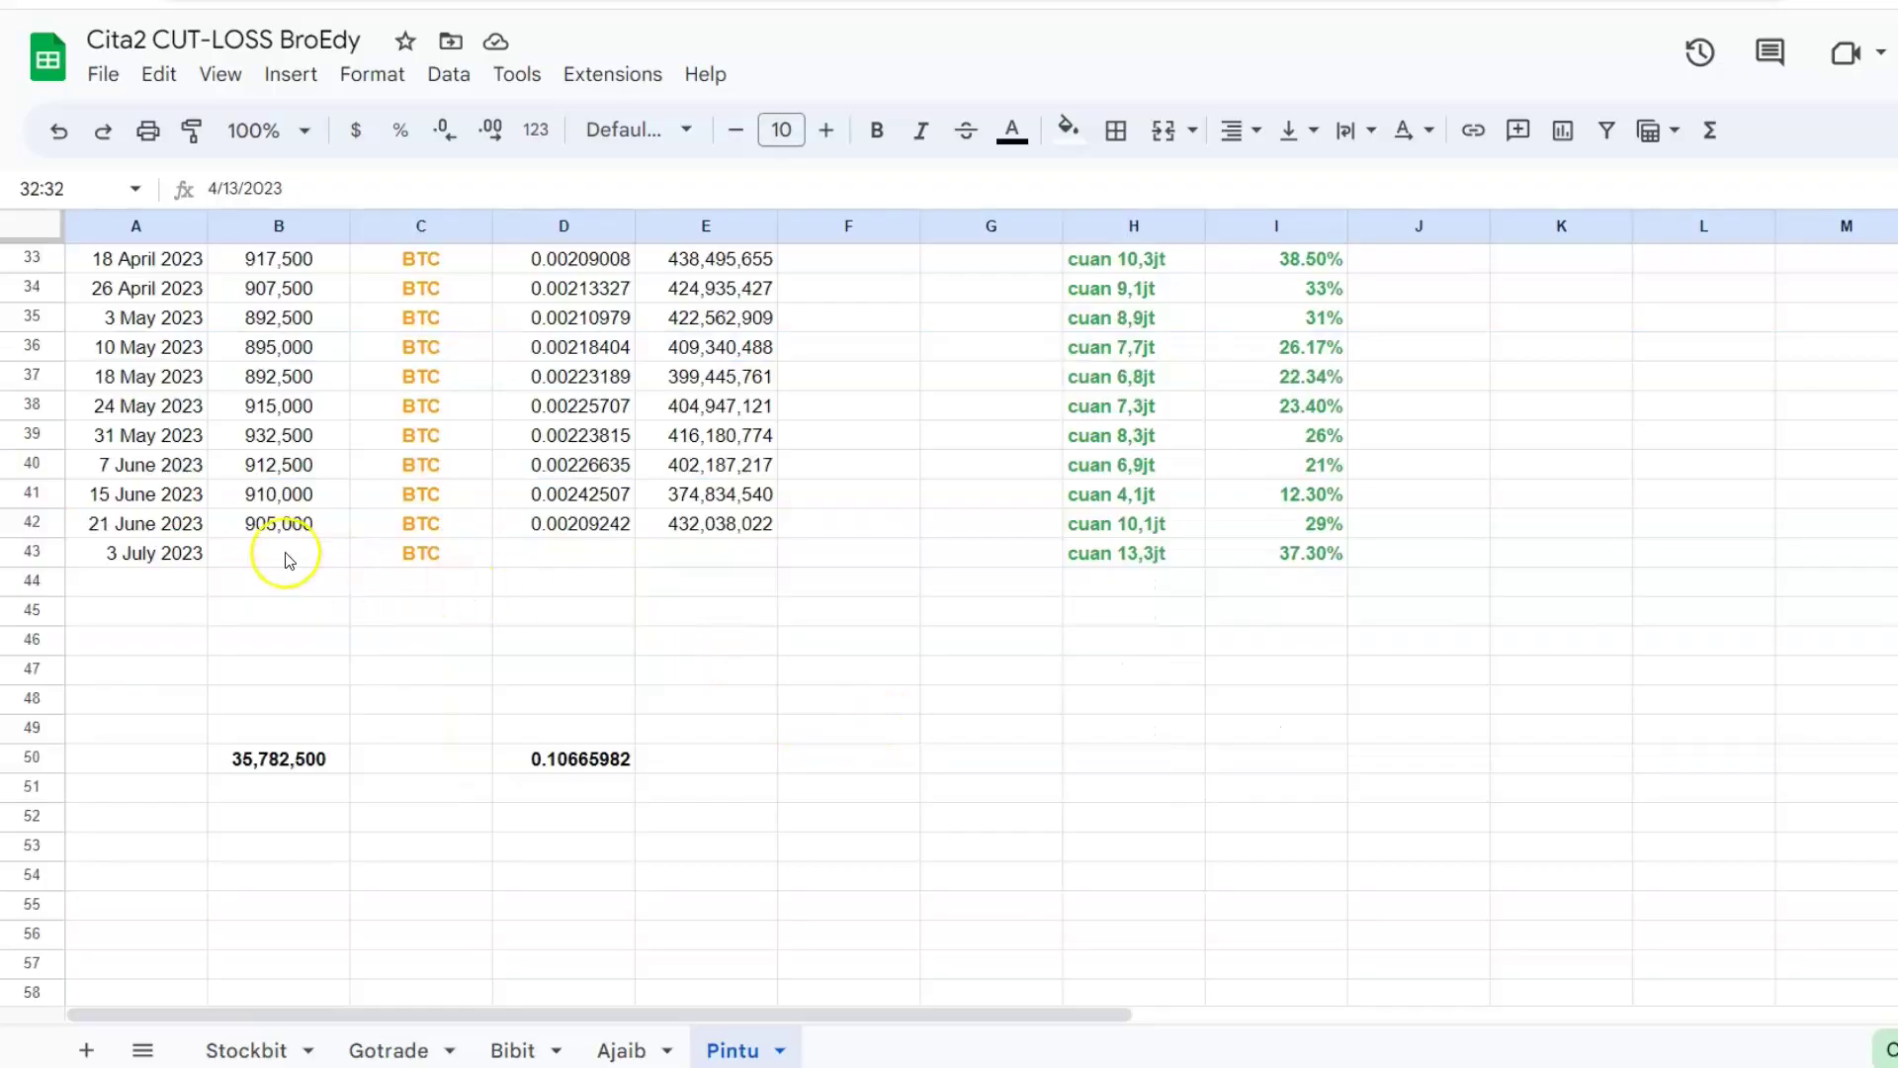
Enter 907500 as the 3 July 2023 Bitcoin amount in B43 and compare it with the same cell on the Ajaib sheet.
left_click(281, 550)
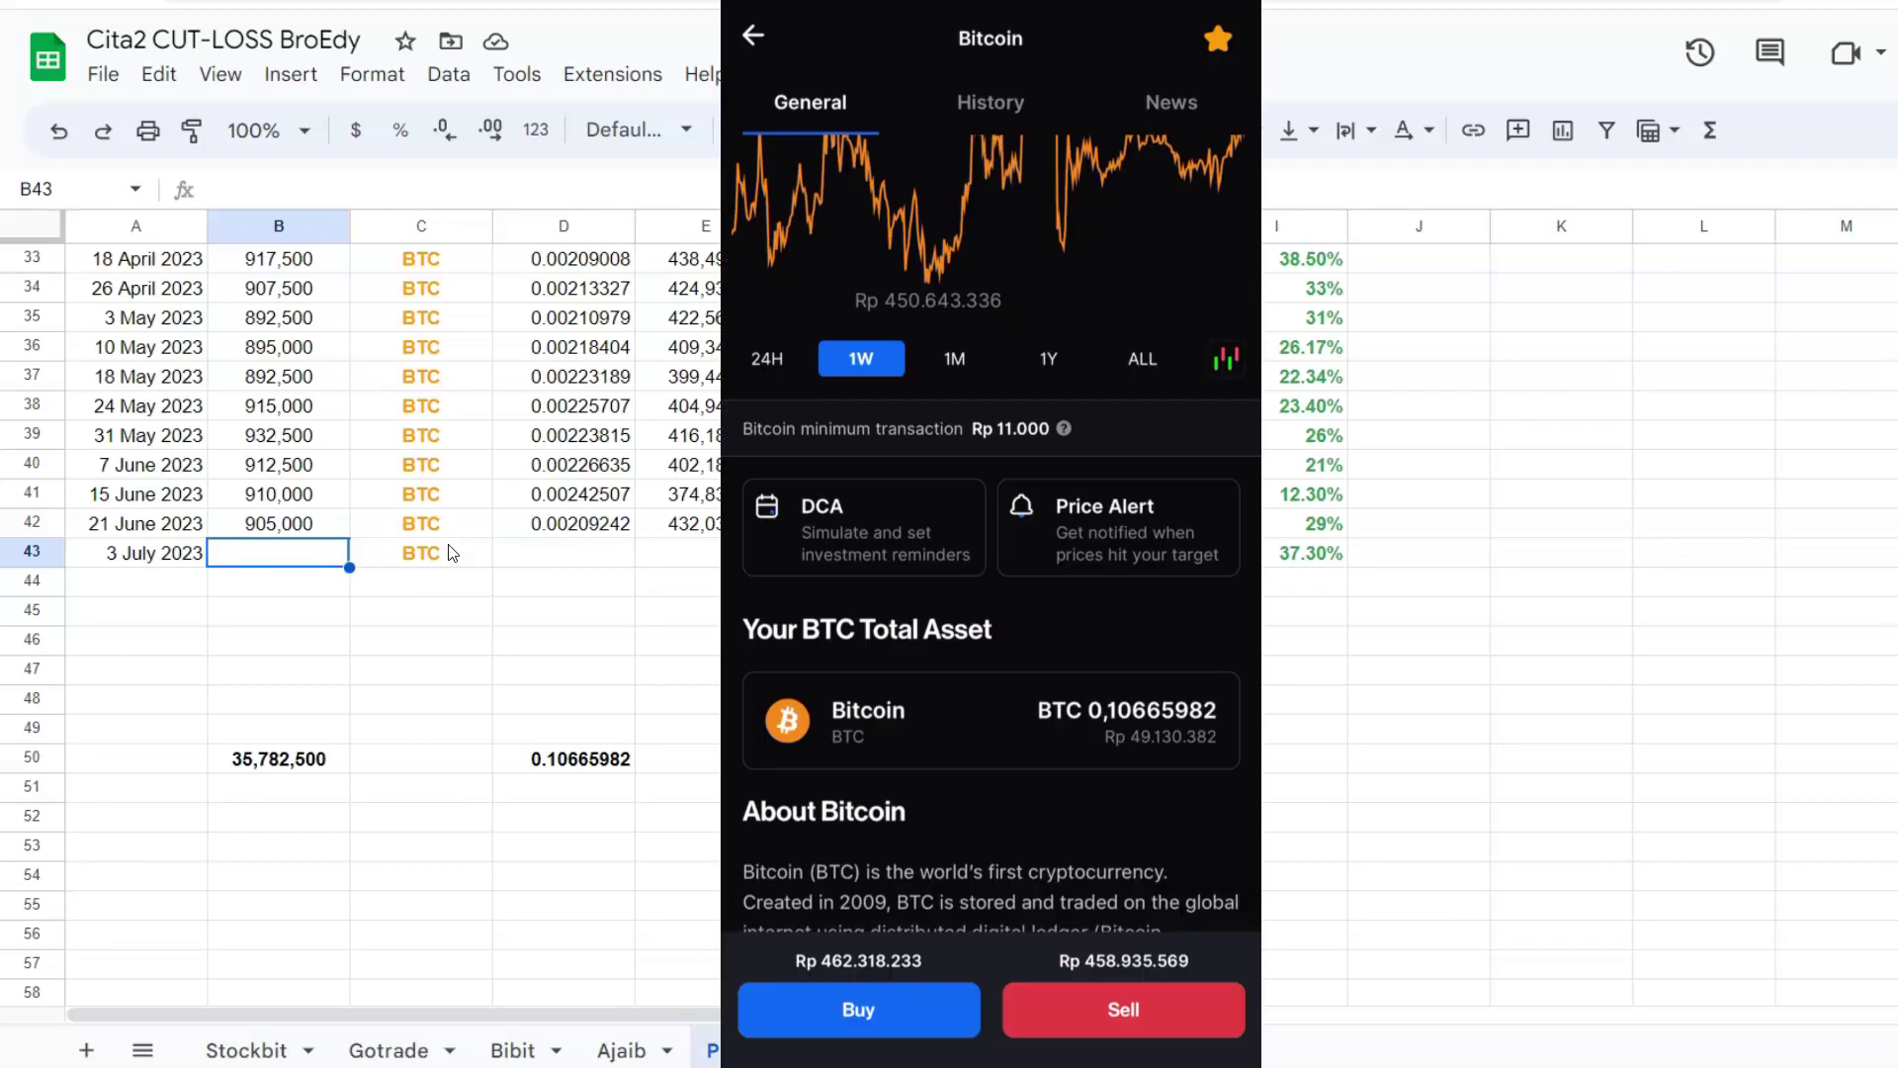
type("907500")
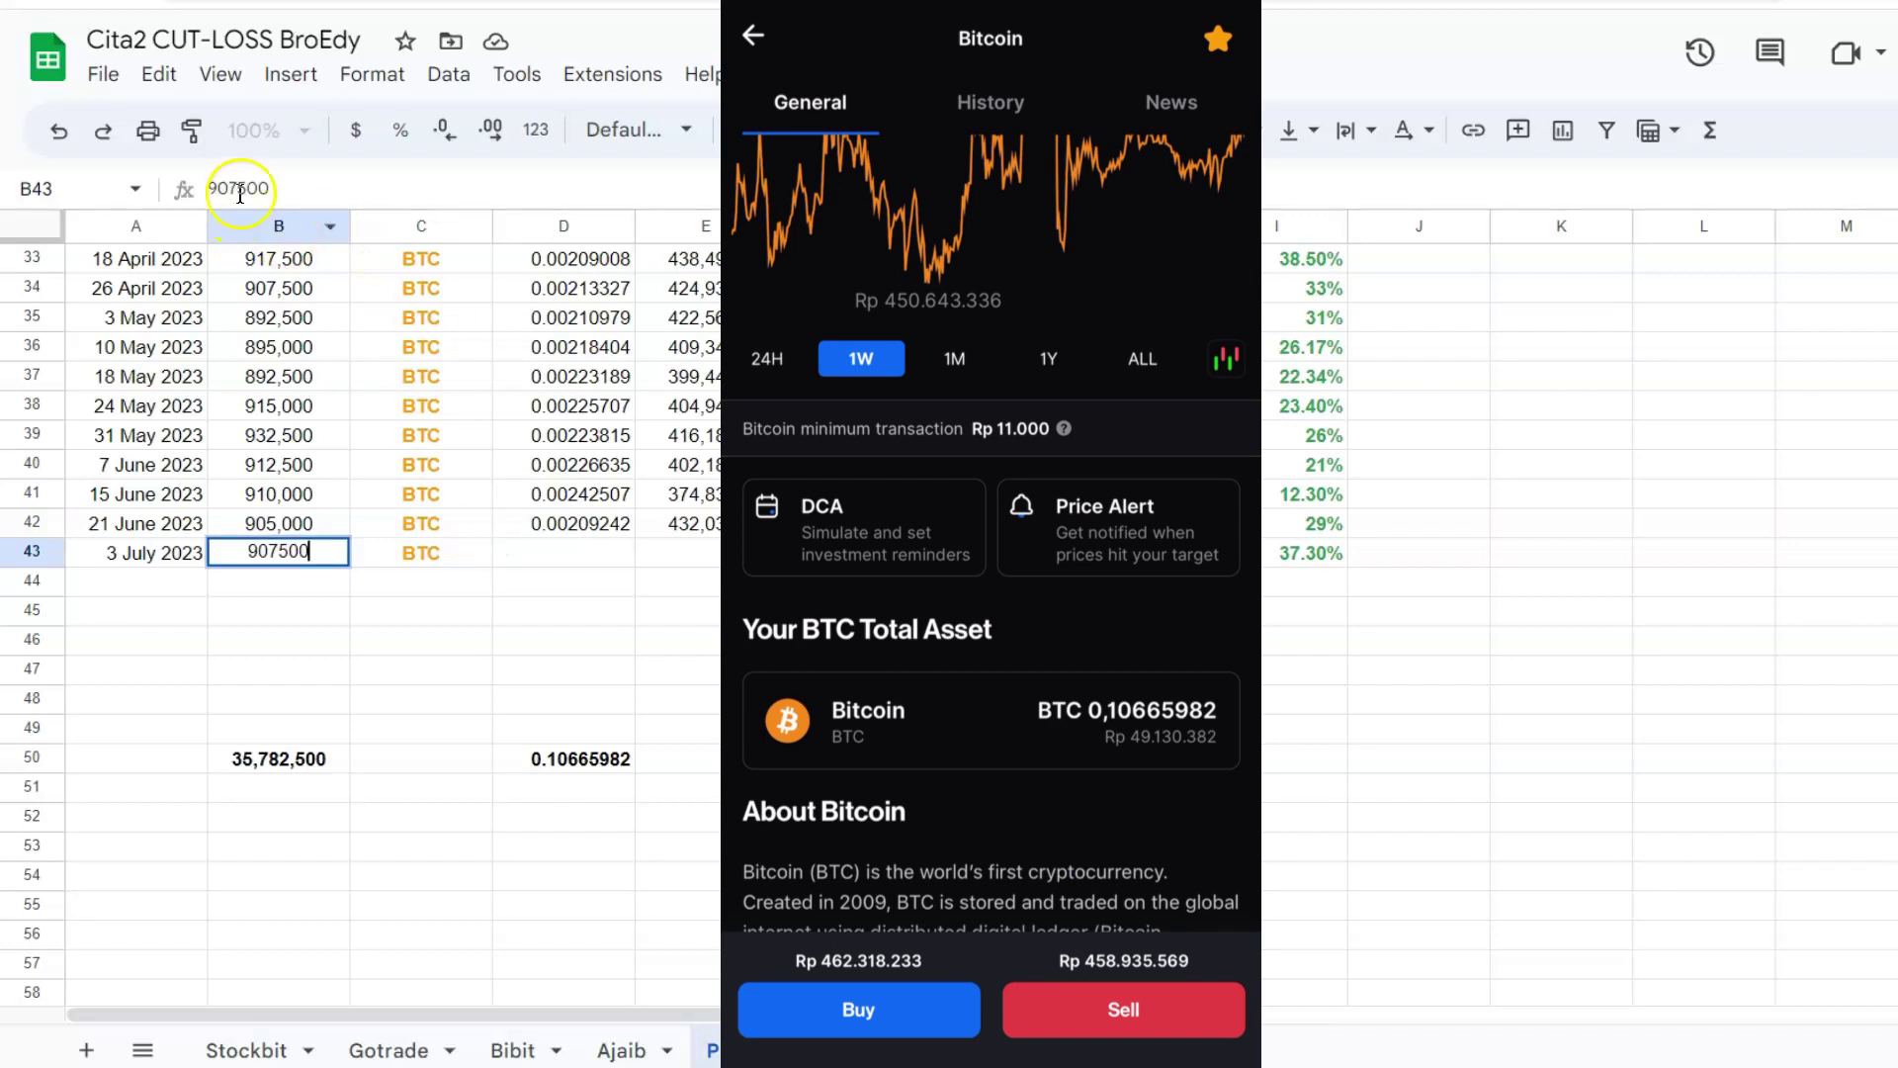
left_click(491, 554)
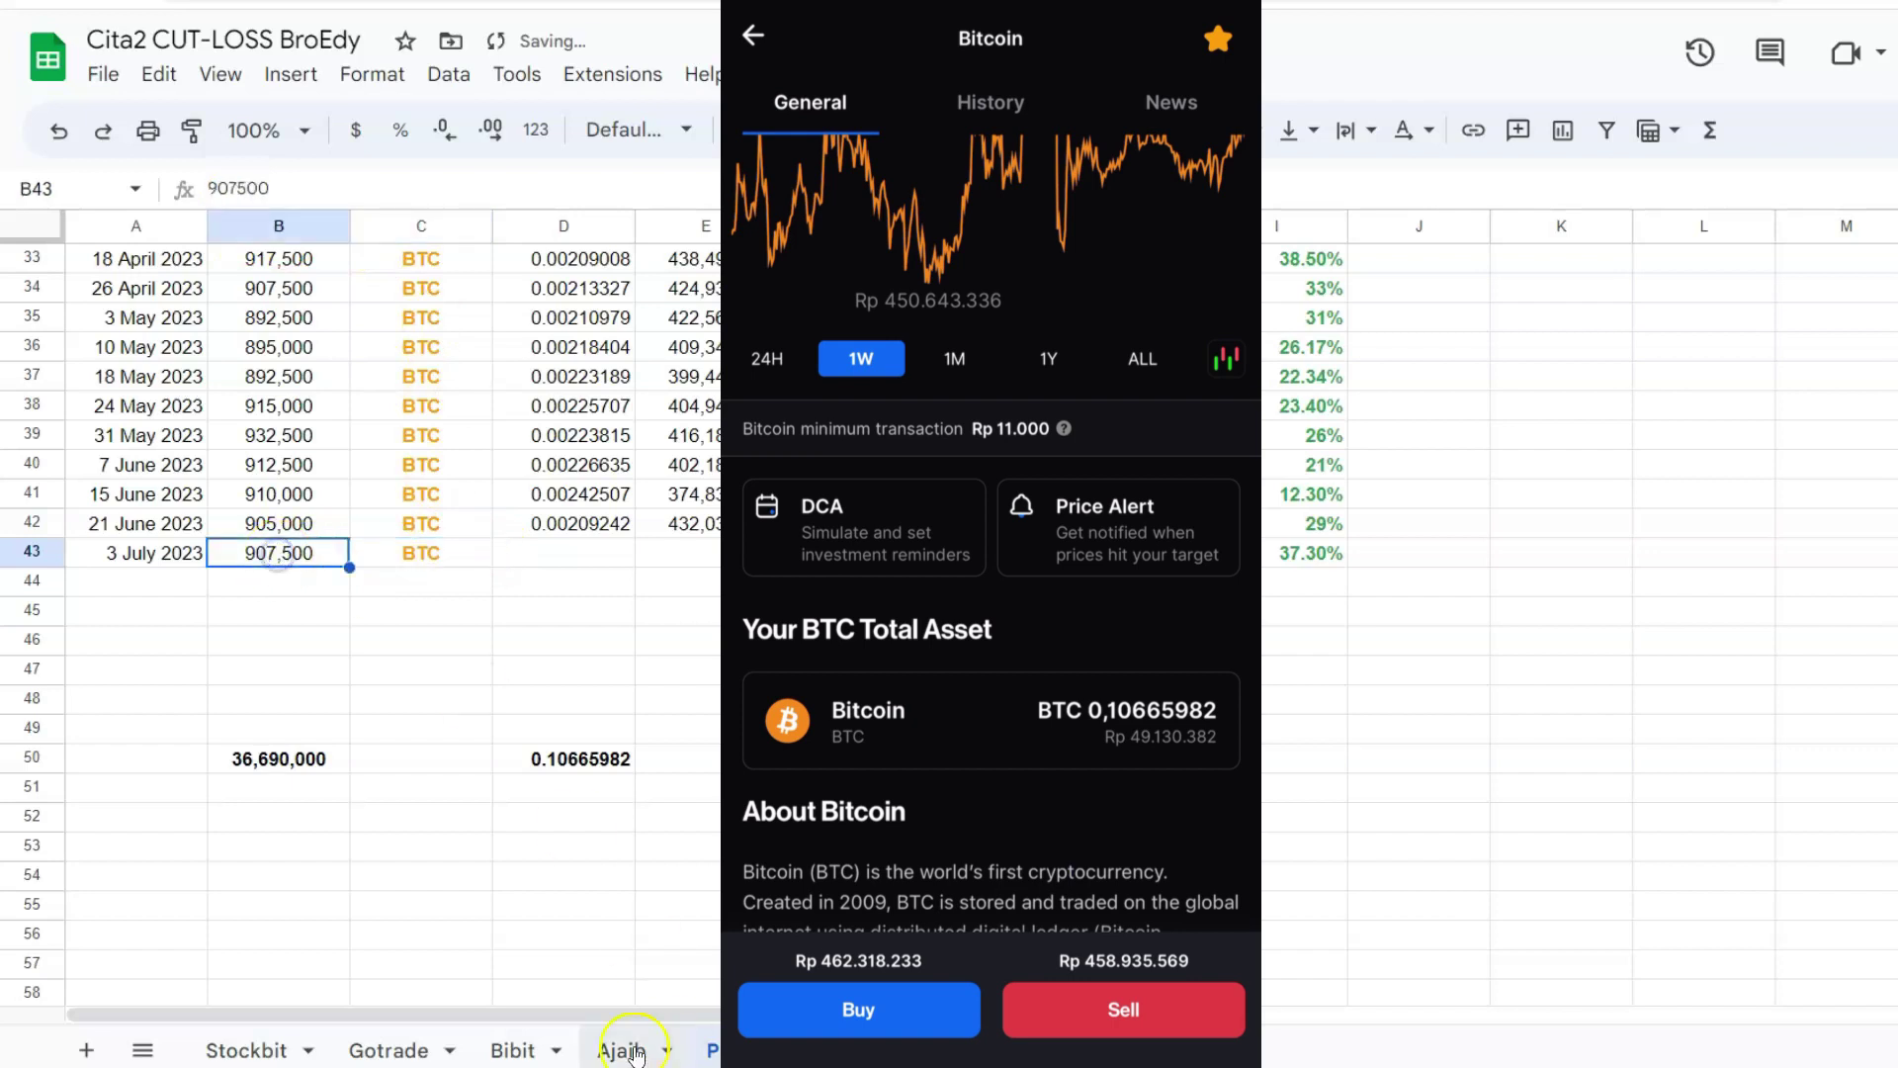
left_click(621, 1050)
left_click(281, 524)
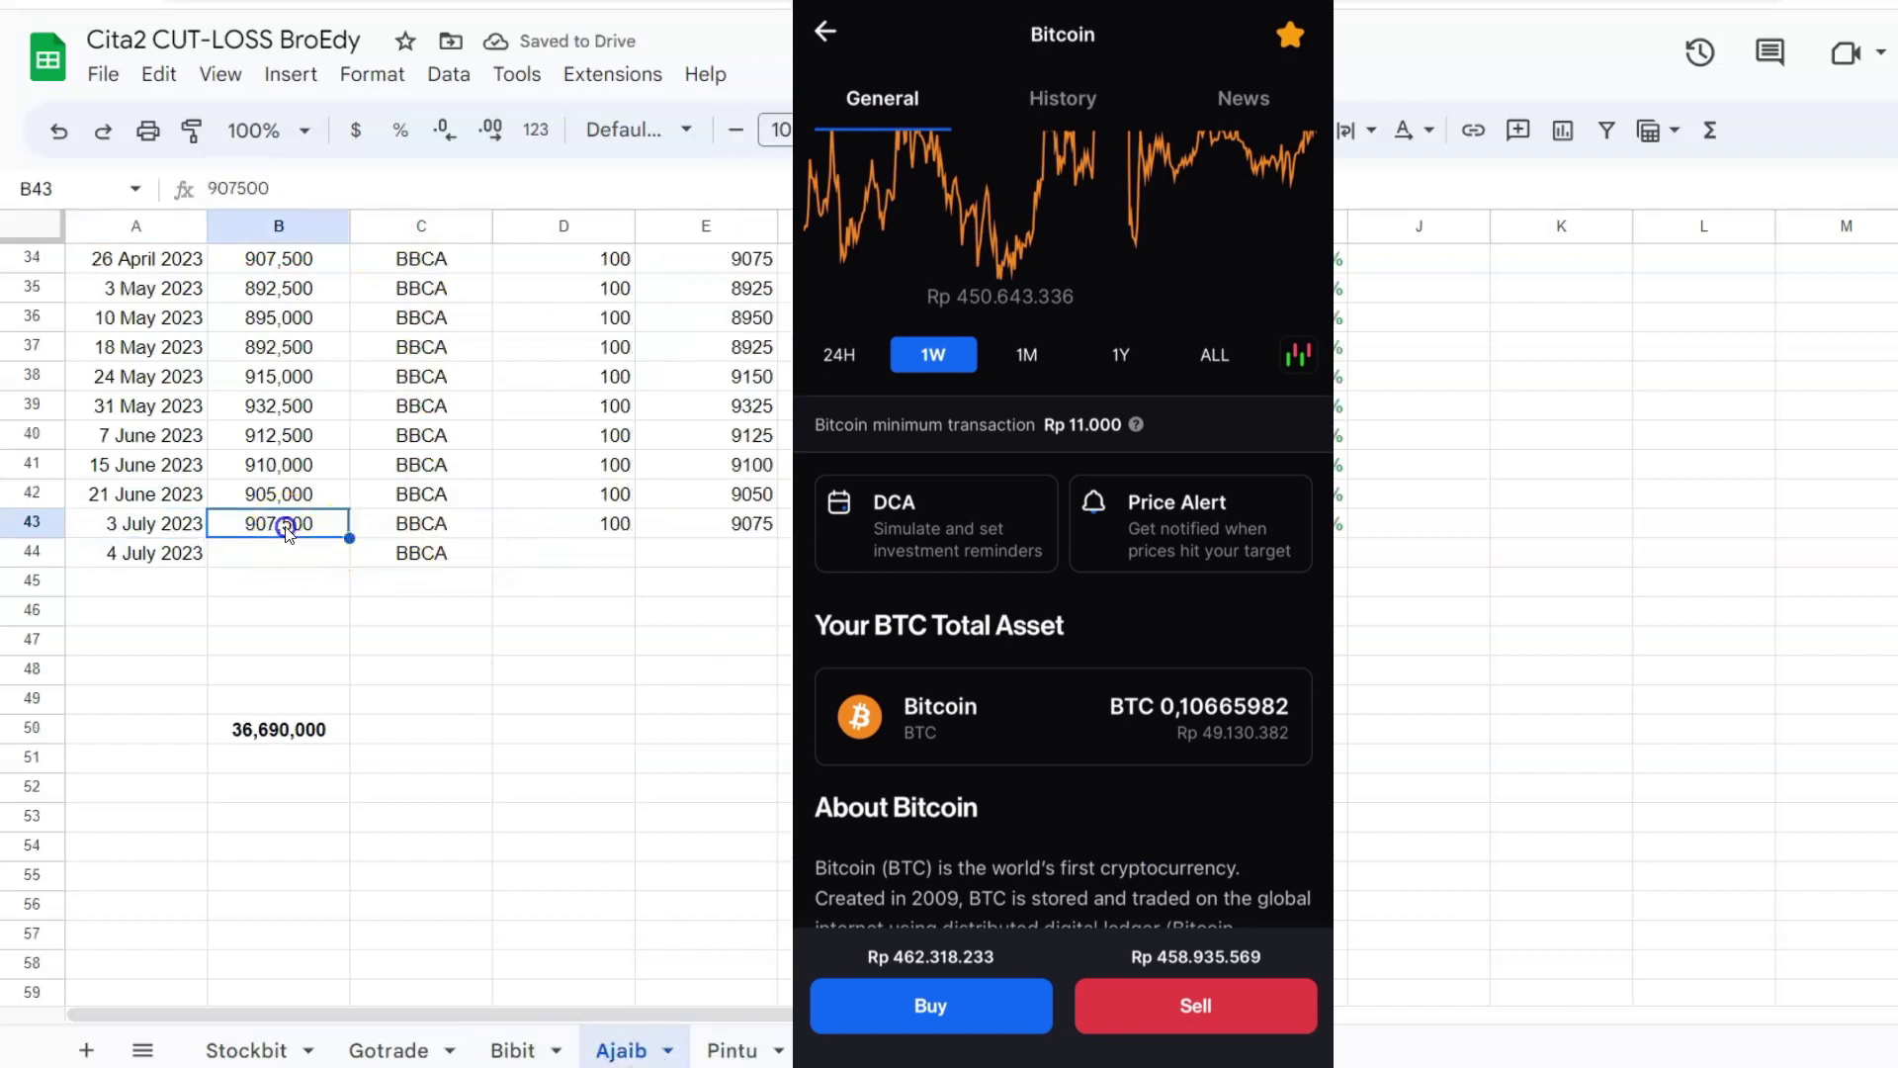
Enter 0.00195999 as the 3 July 2023 Bitcoin quantity in D43 of the Pintu sheet.
left_click(731, 1050)
left_click(574, 551)
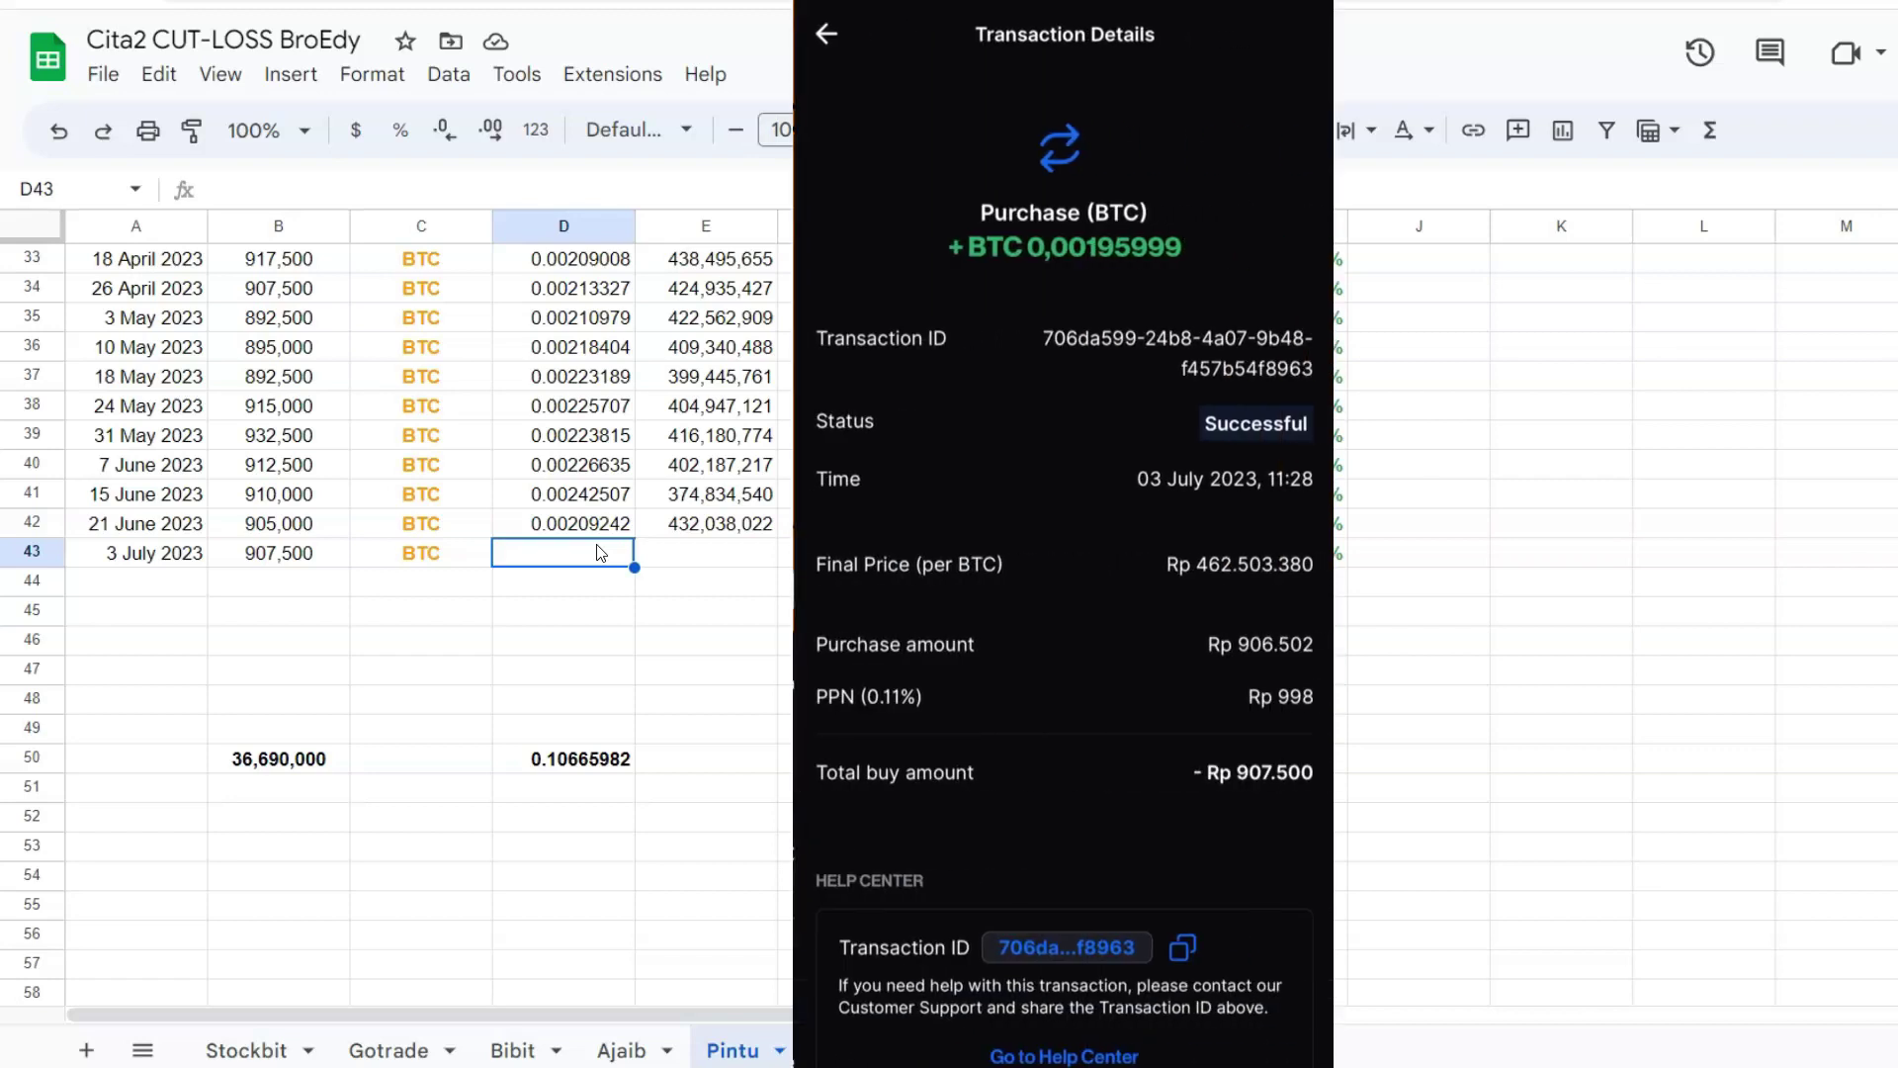
type("0.00195999")
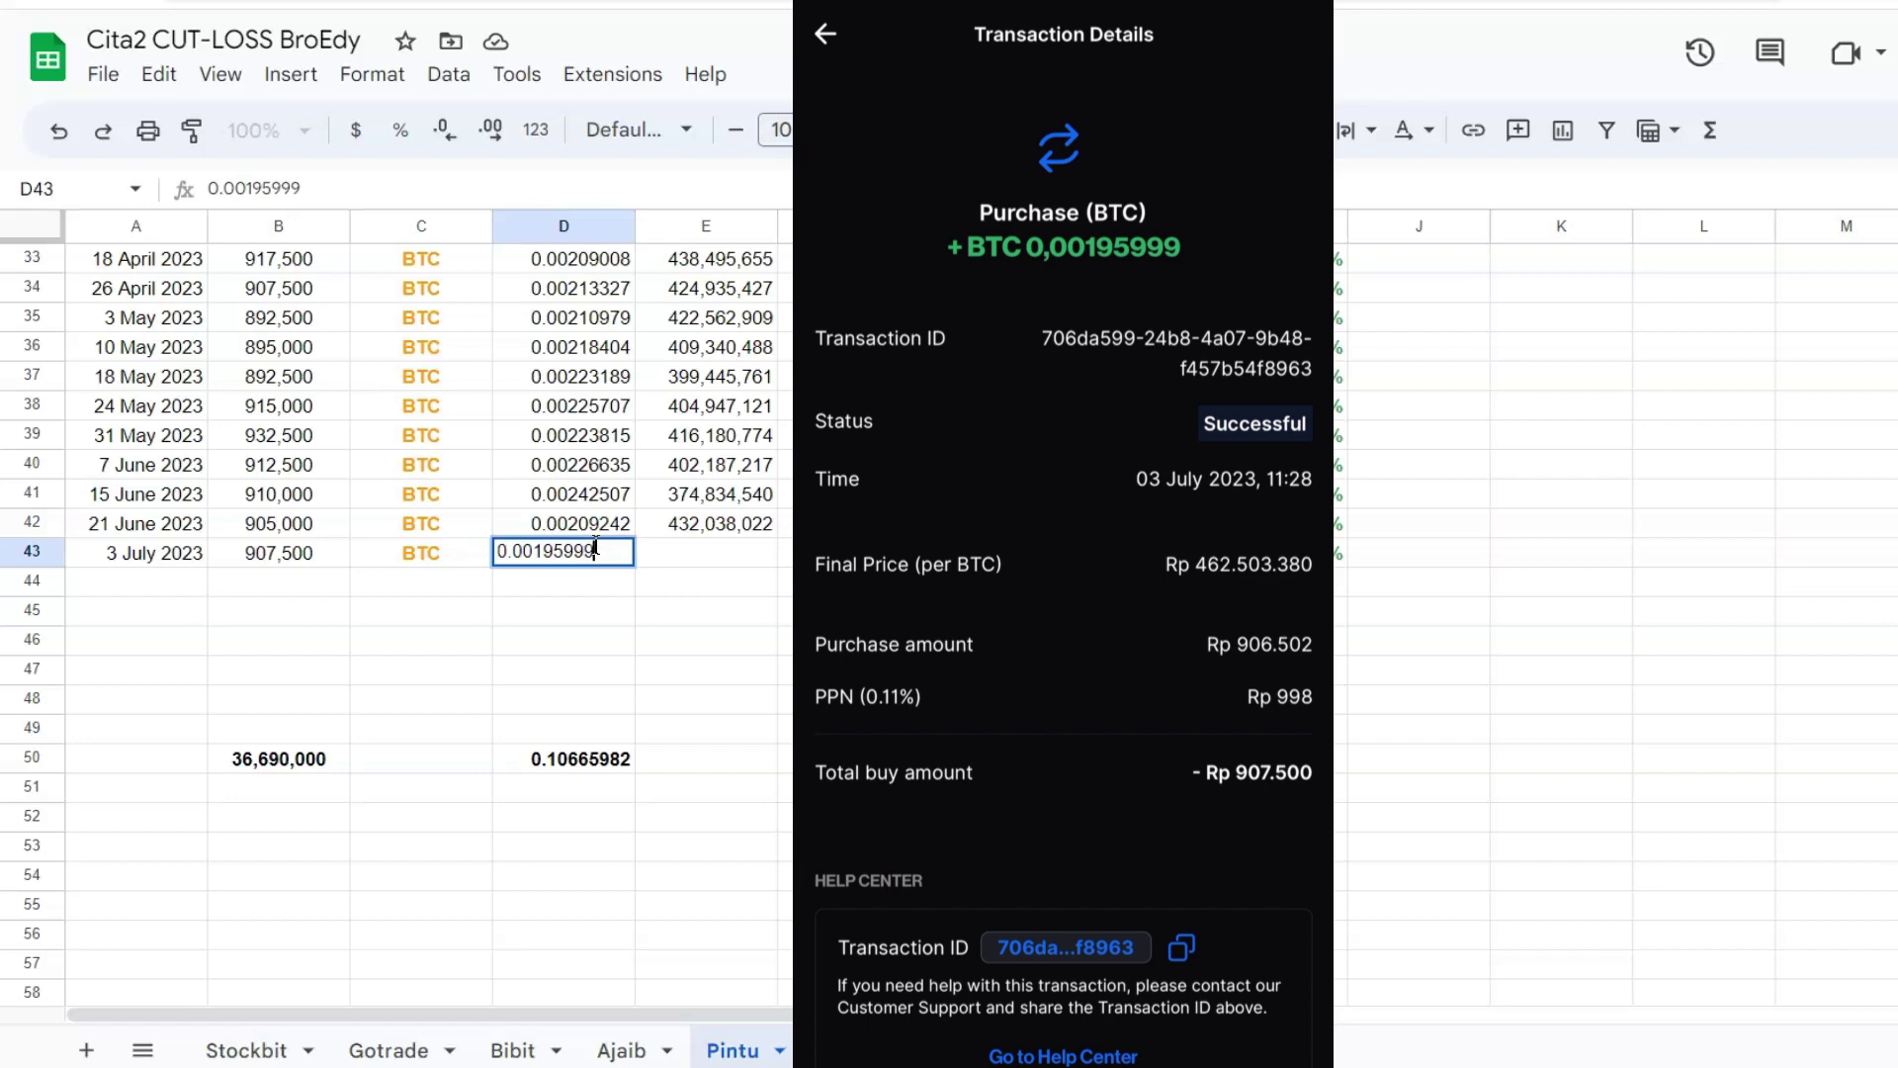
key("Return")
left_click(628, 556)
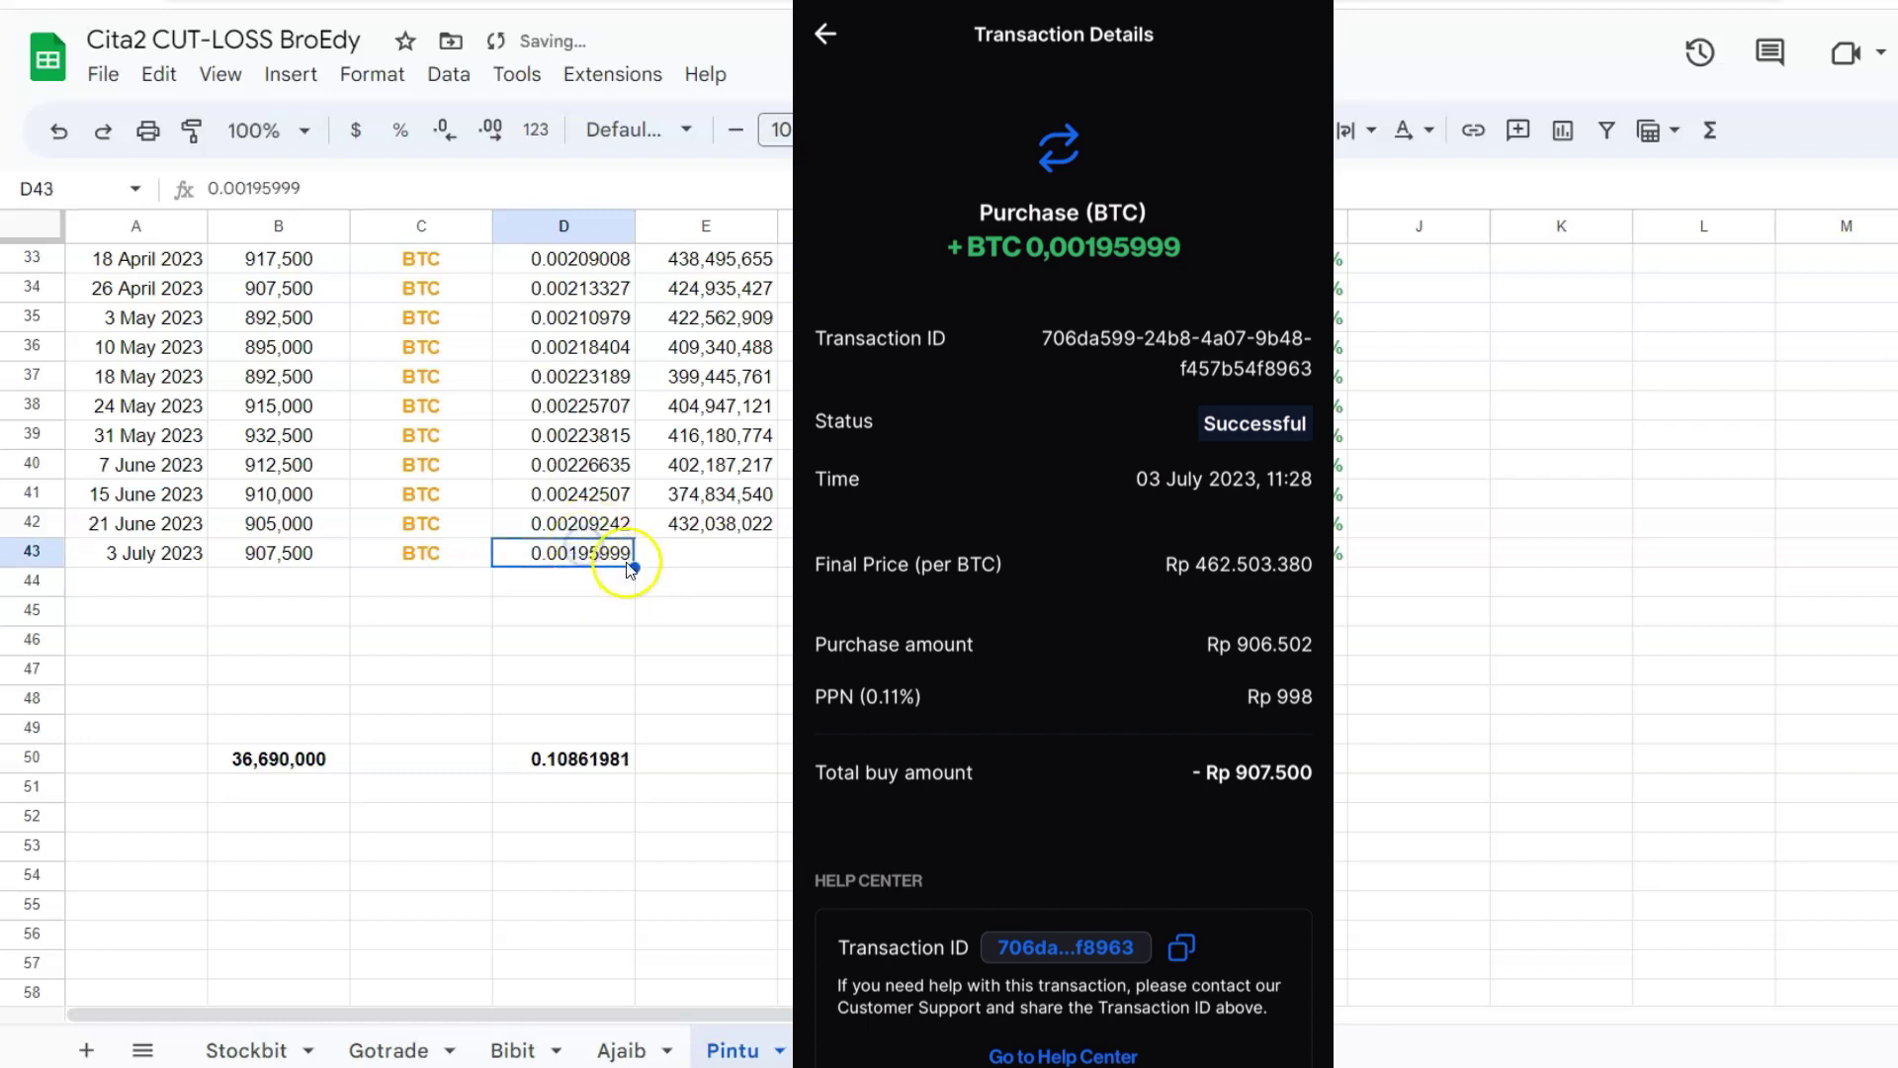
Enter 462,503,380 as the 3 July 2023 price per Bitcoin in E43.
left_click(695, 551)
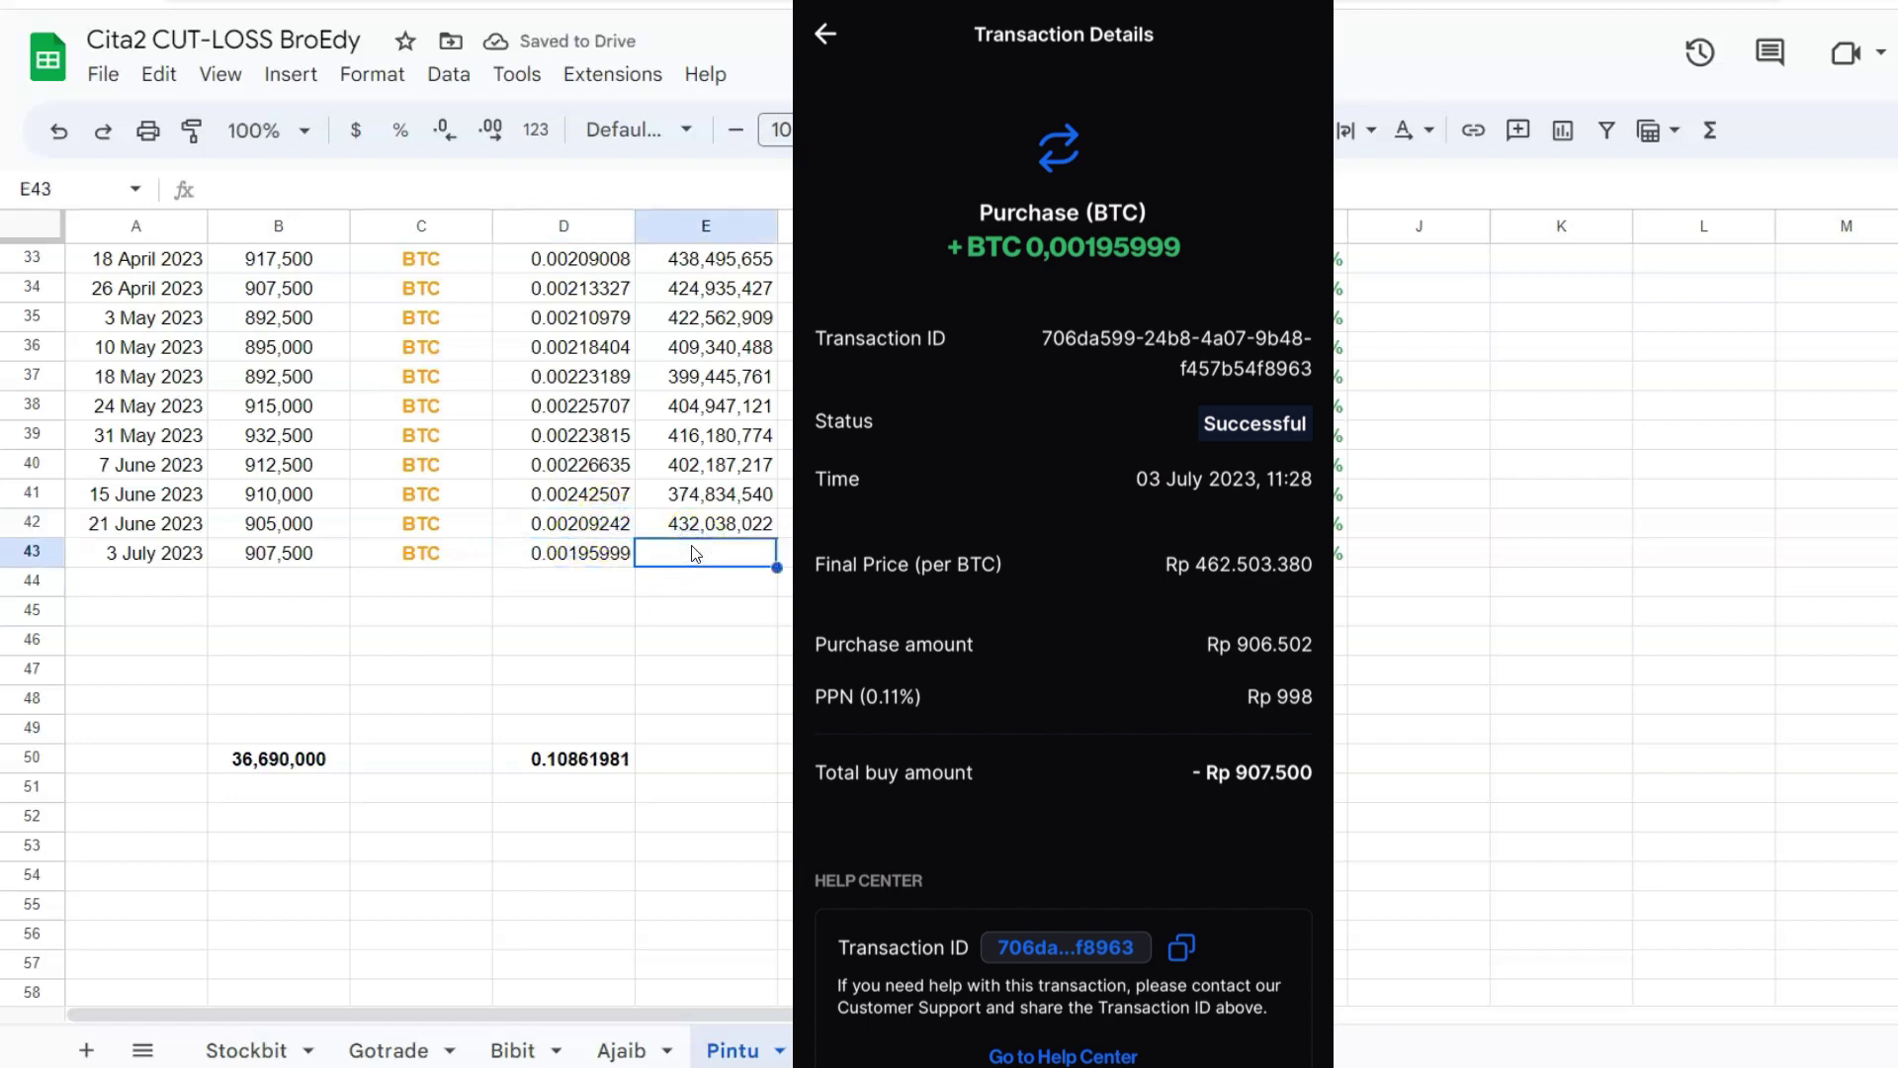
type("462,503,380")
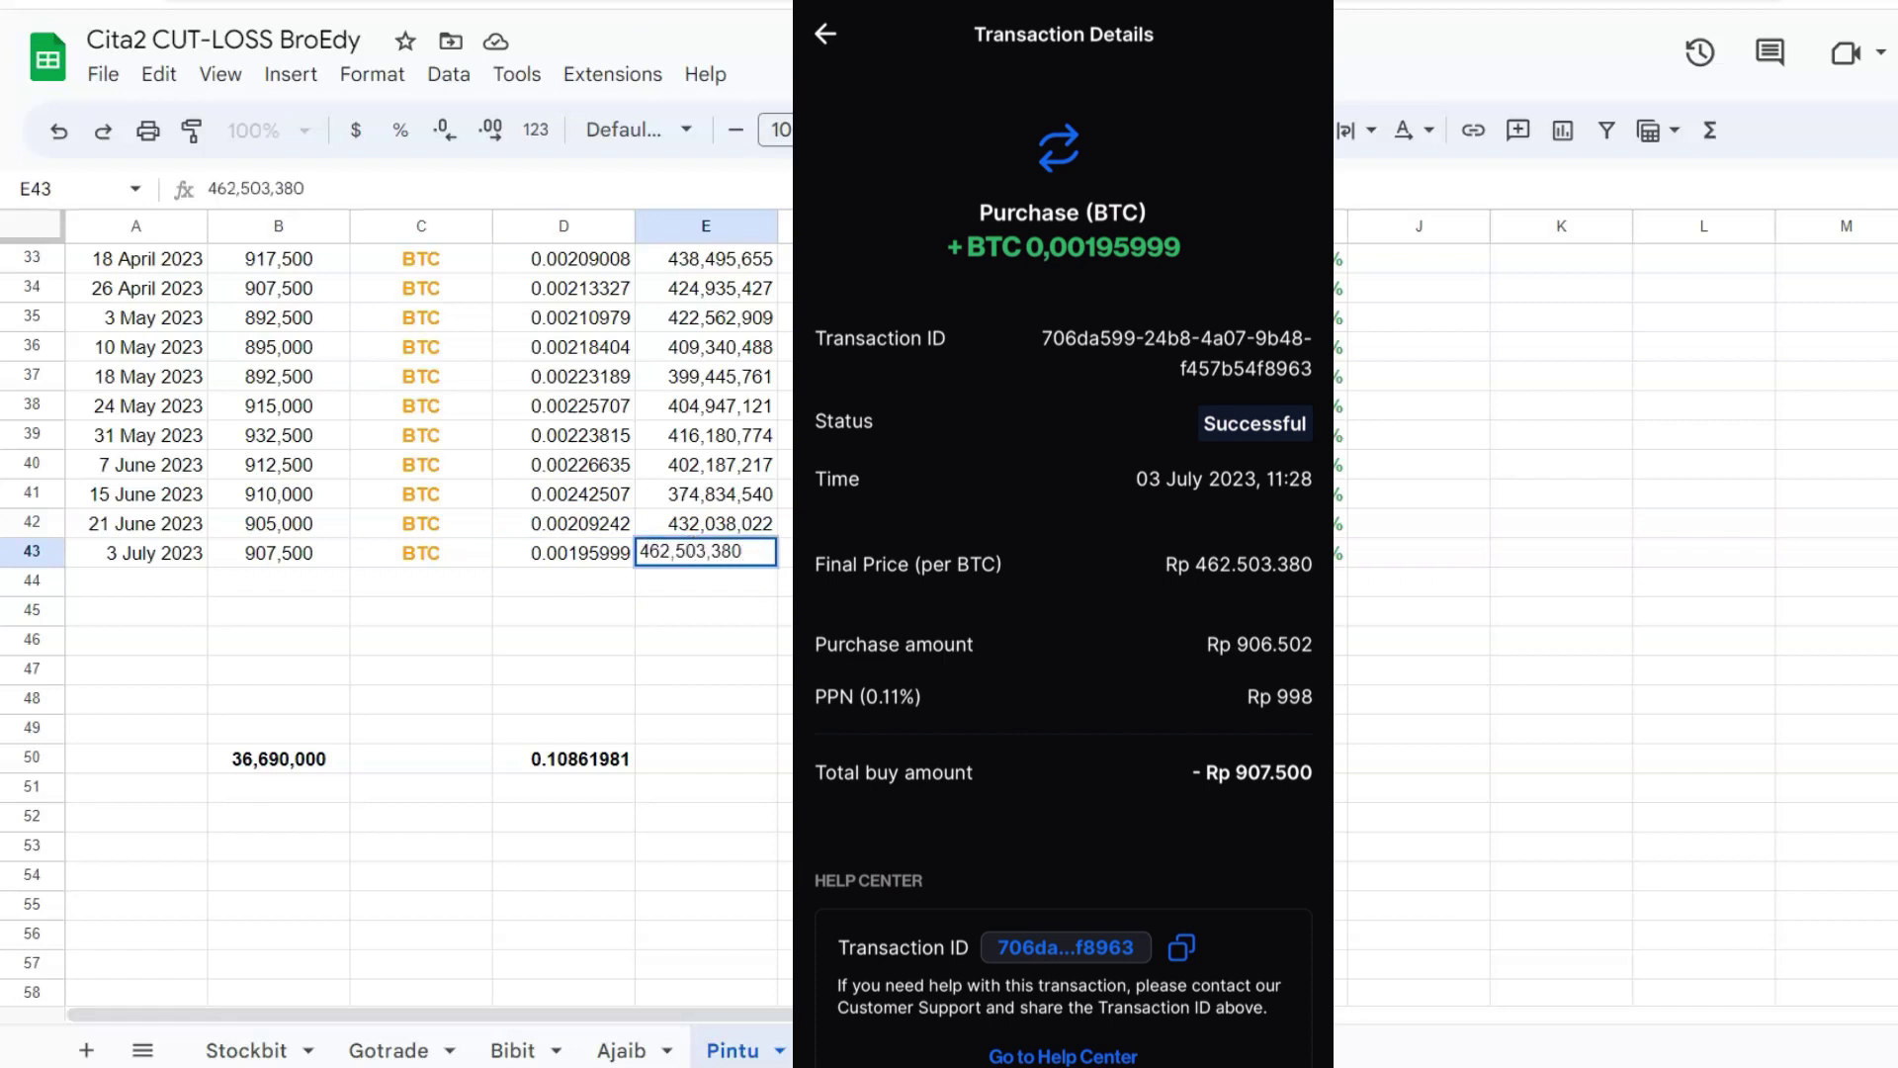
key("Return")
left_click(679, 550)
Start the next Pintu row with the date 4 July 2023 in A44 and fill the BTC label from C43 down to C44.
left_click(139, 581)
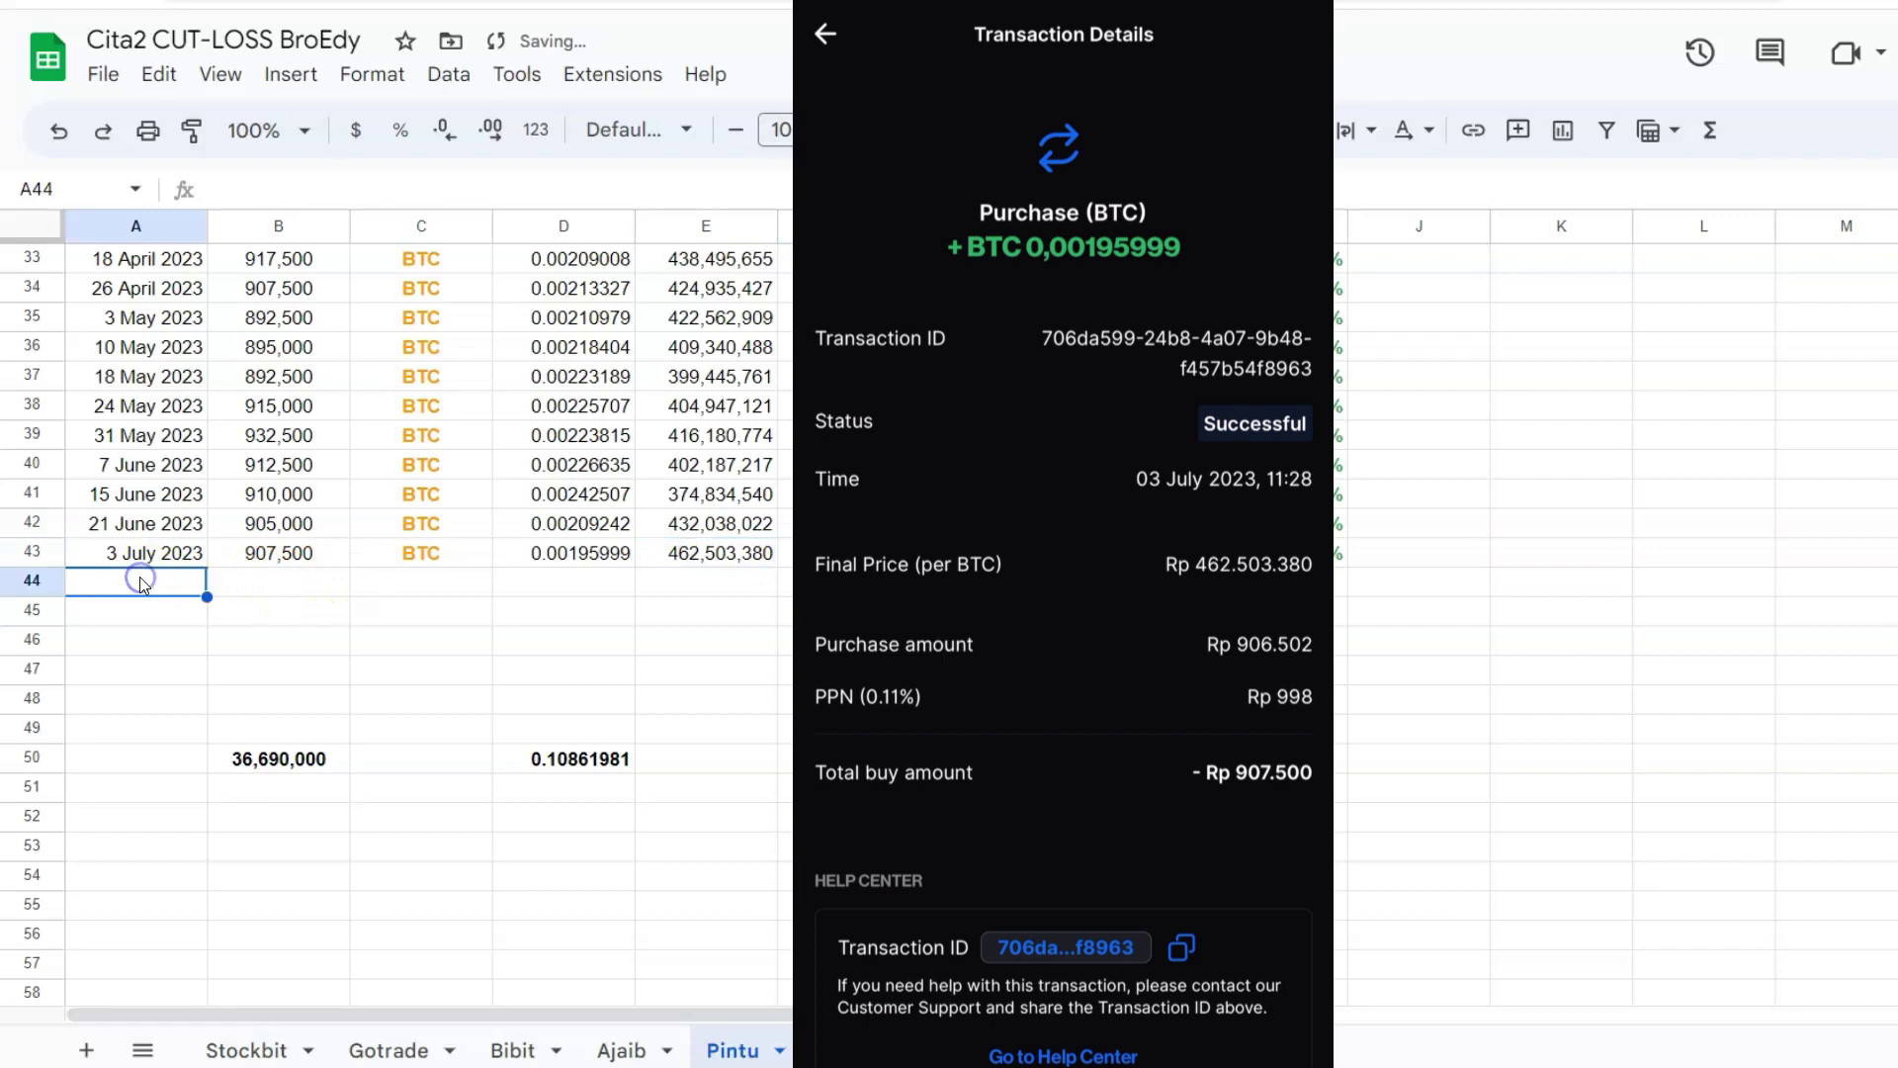
type("4 Ju")
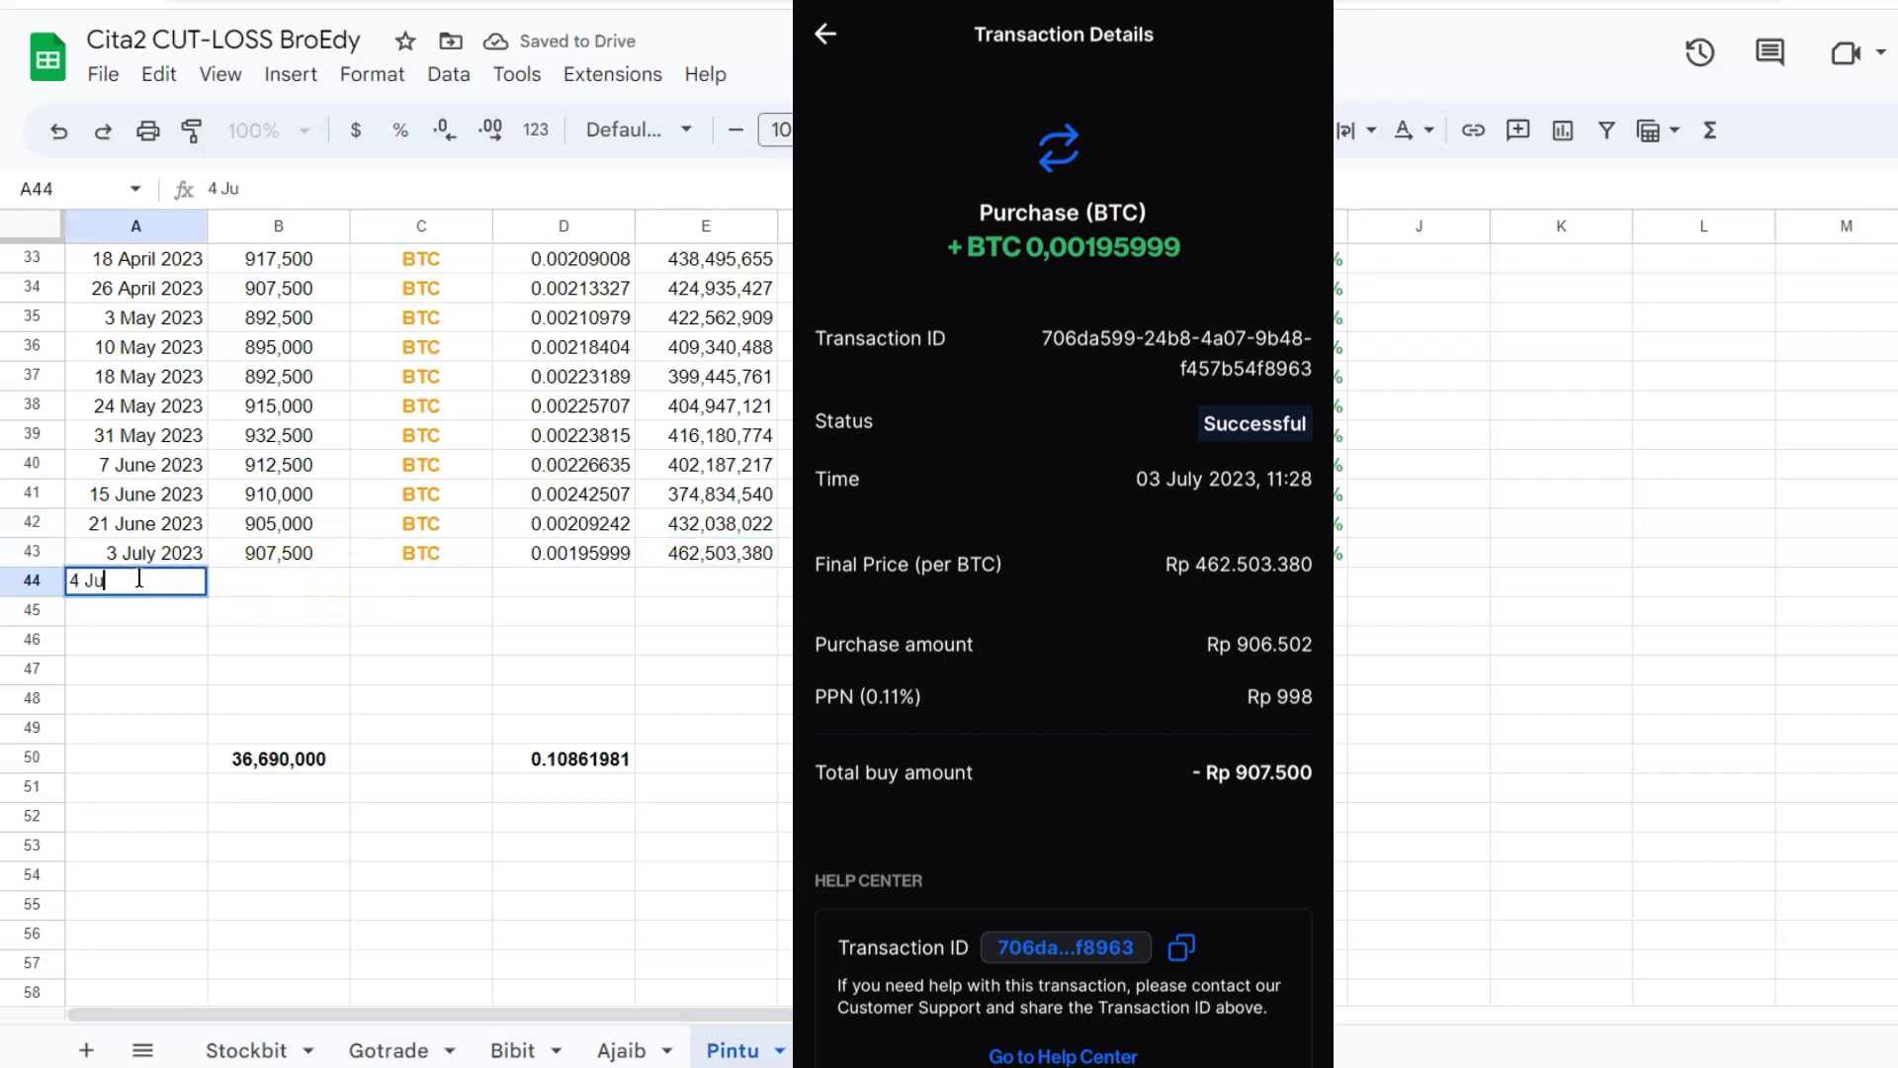
type("ly 2023")
left_click(294, 607)
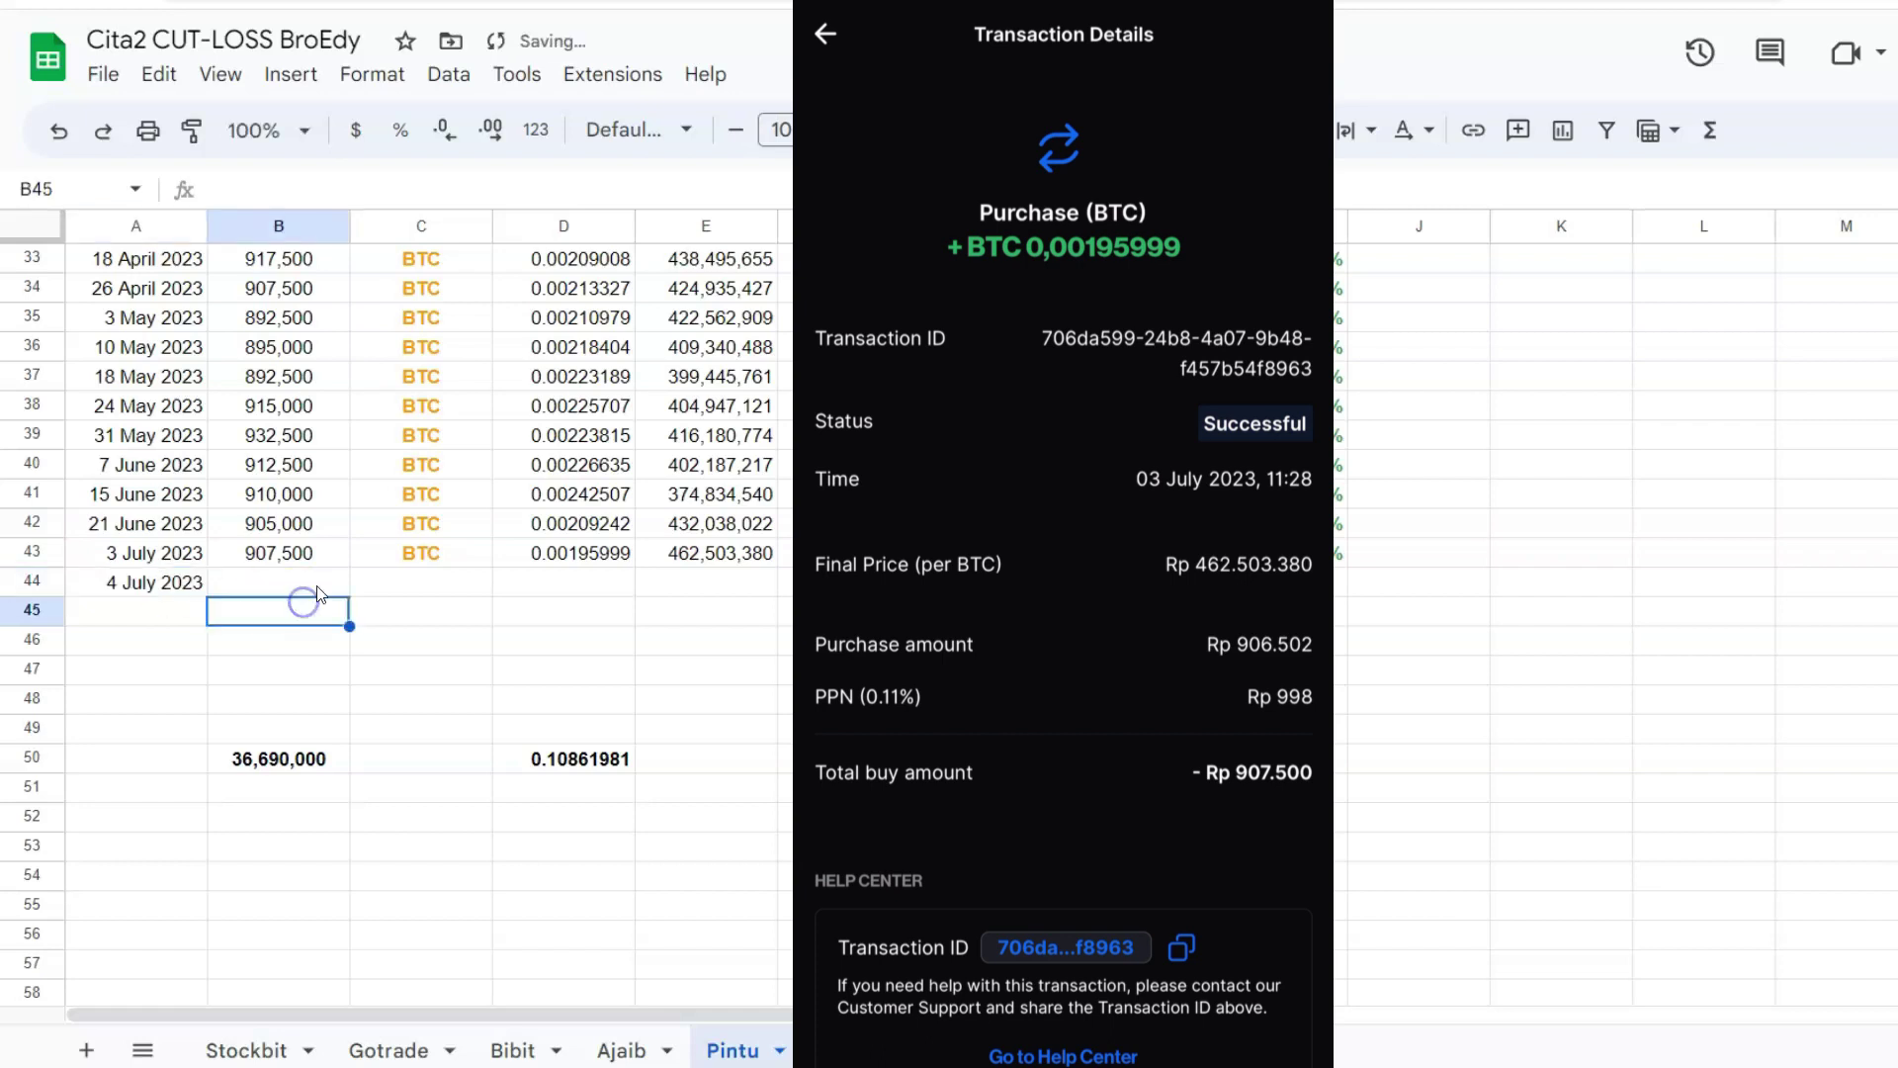
left_click(453, 562)
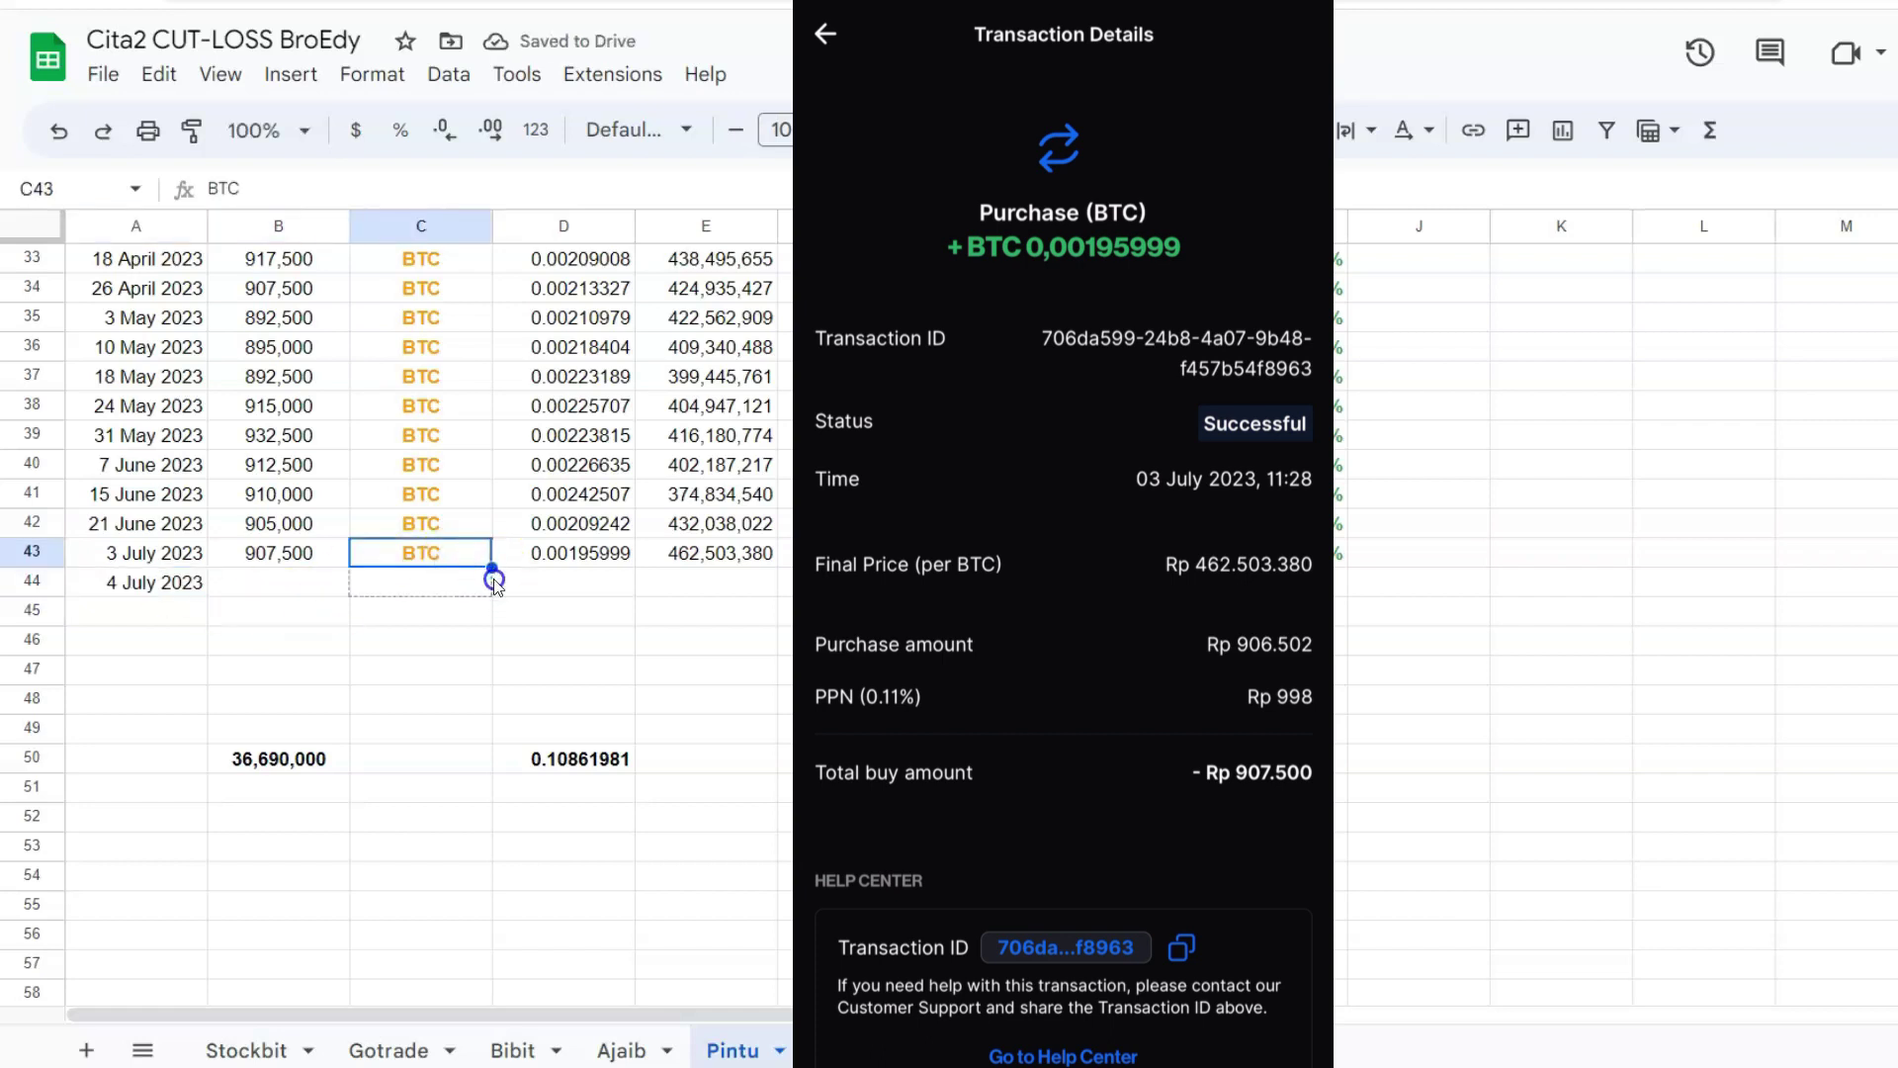
left_click_drag(492, 568, 494, 594)
left_click(559, 614)
left_click(657, 585)
Compare the 3 July 2023 profit amounts and percentages between the Ajaib and Pintu sheets.
left_click(621, 1050)
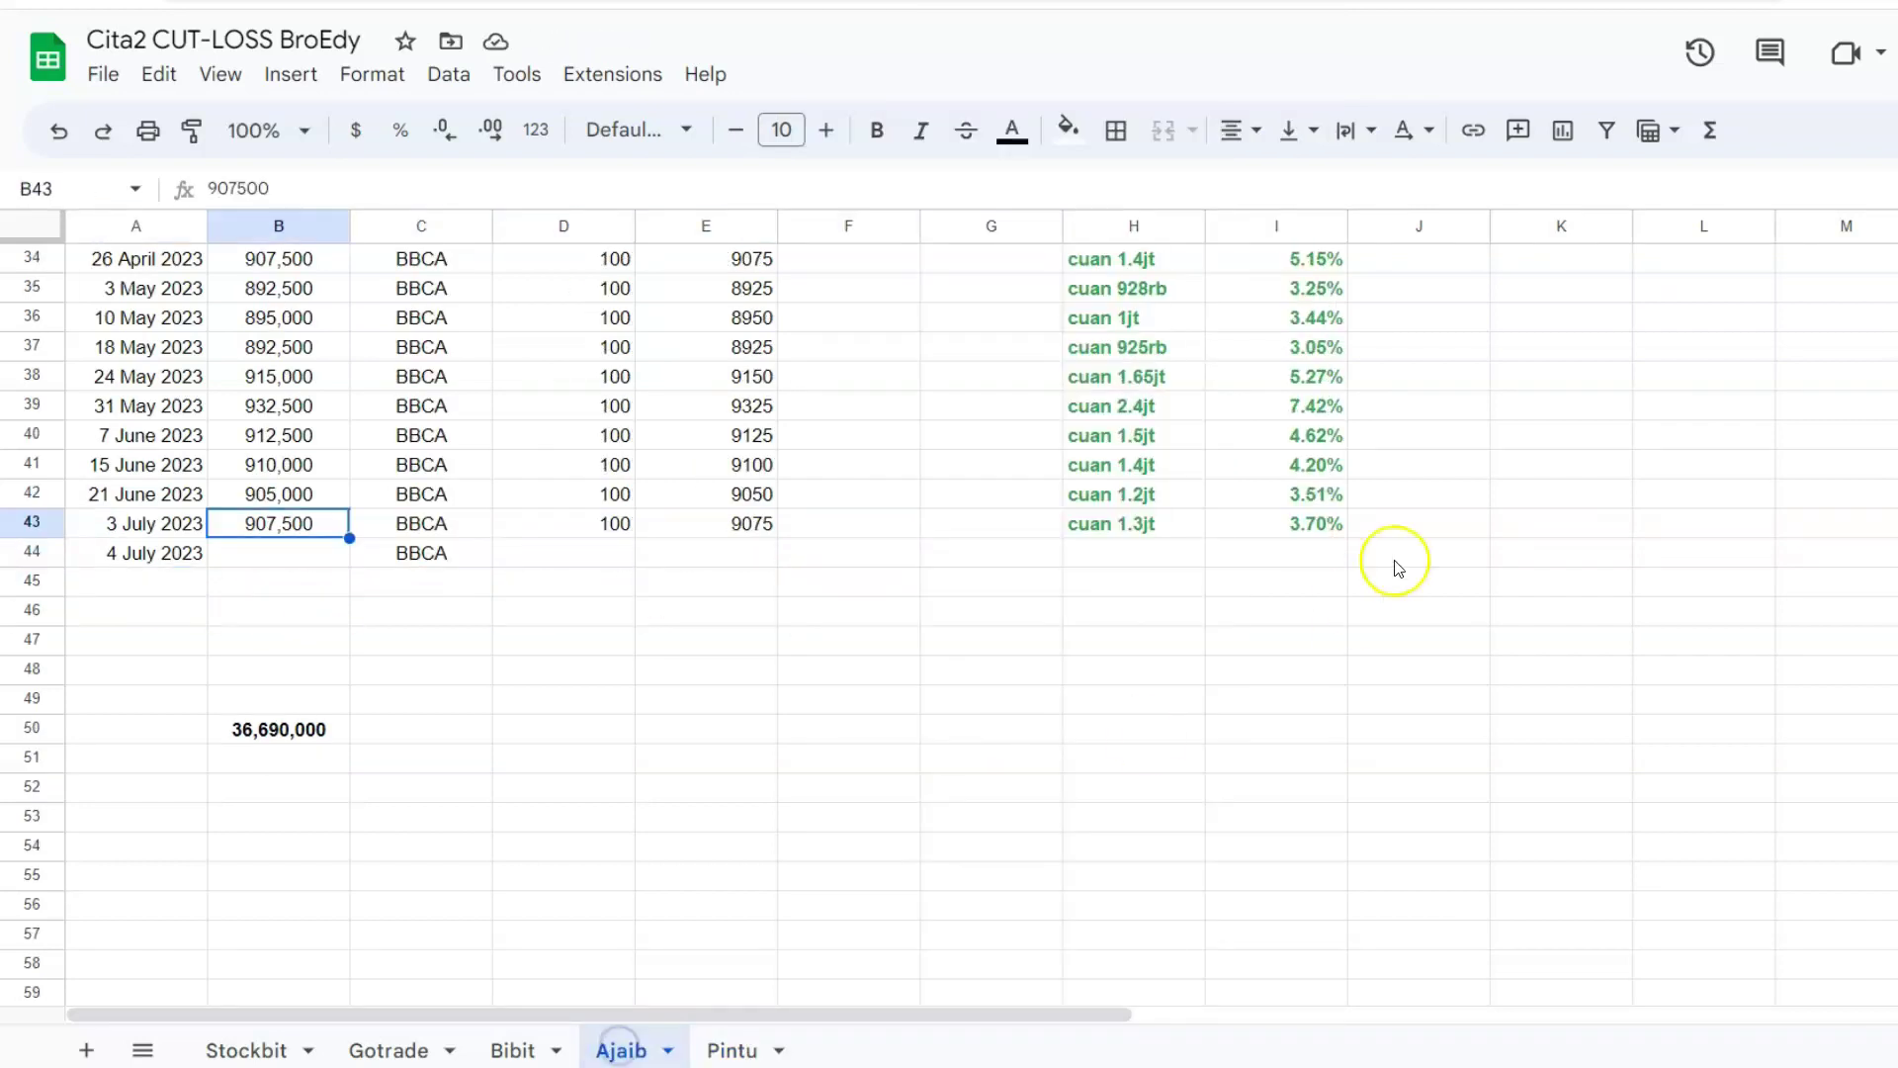
left_click(1300, 527)
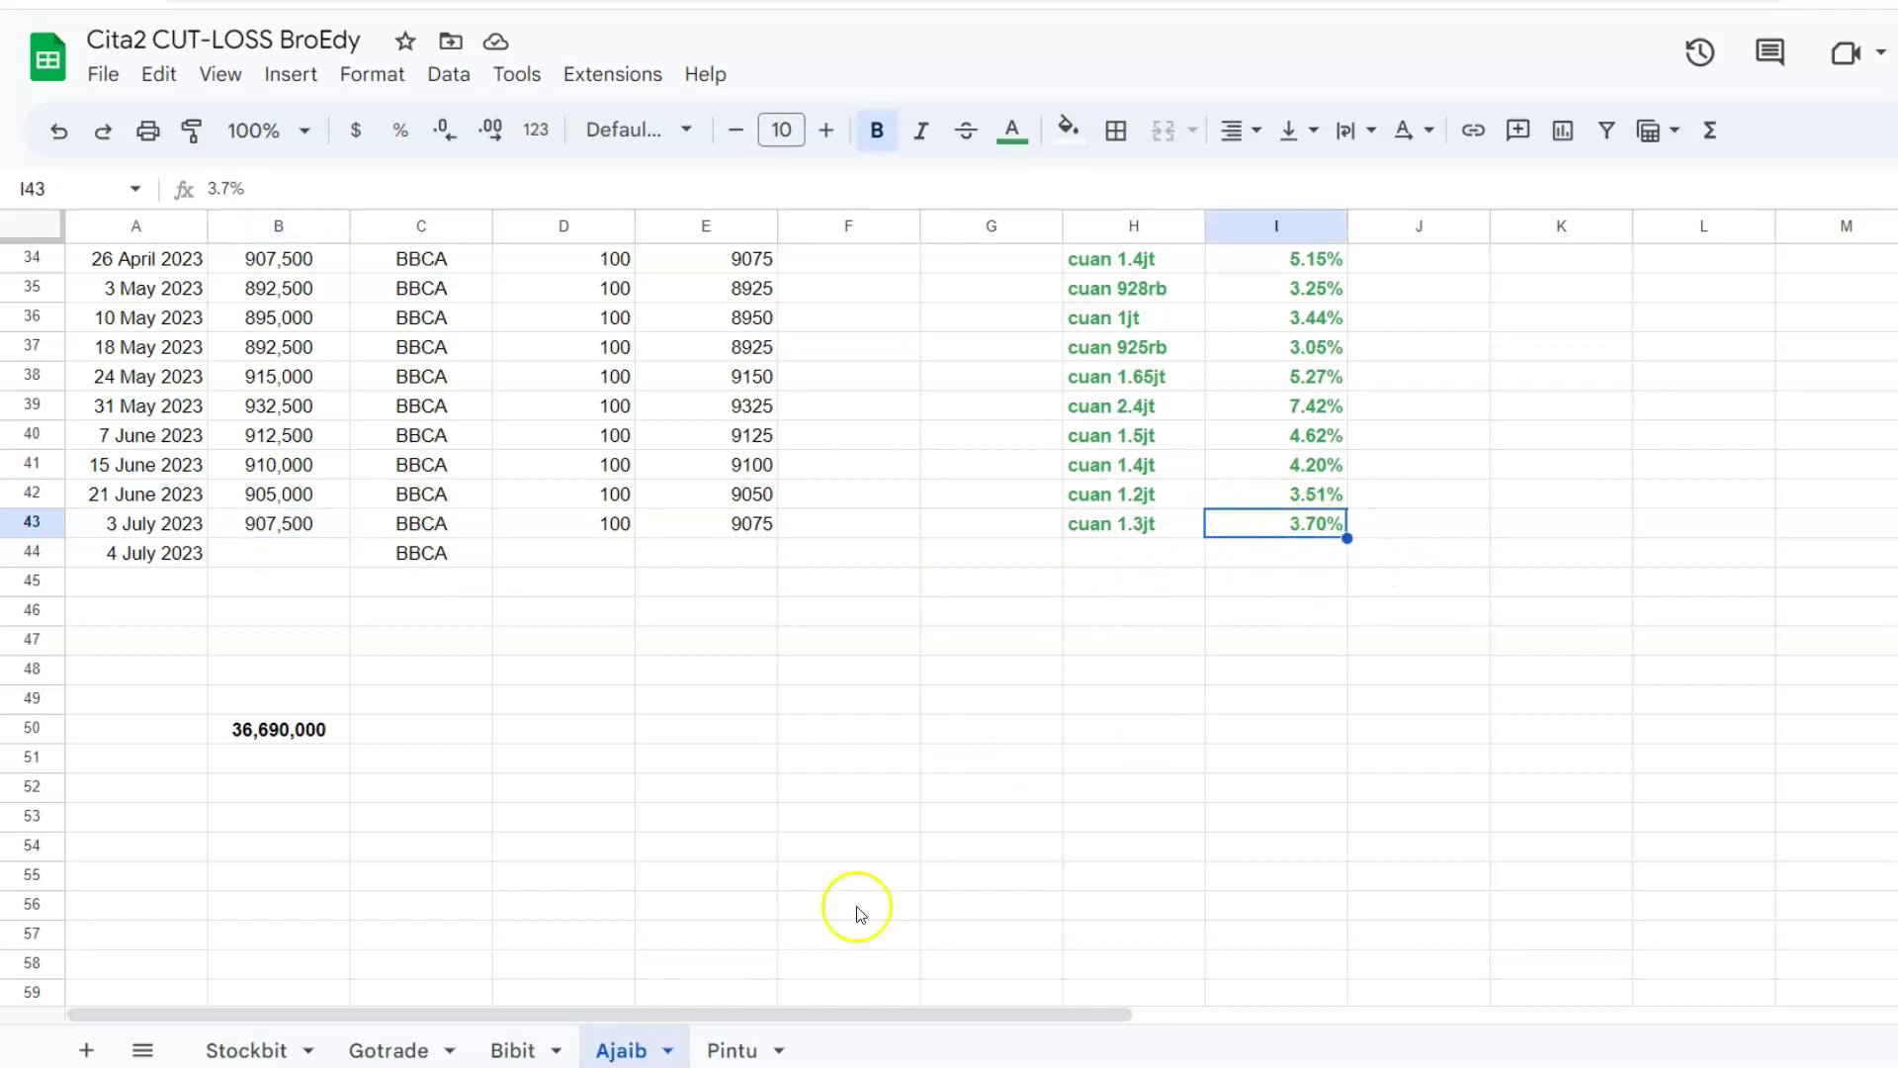
left_click(723, 1051)
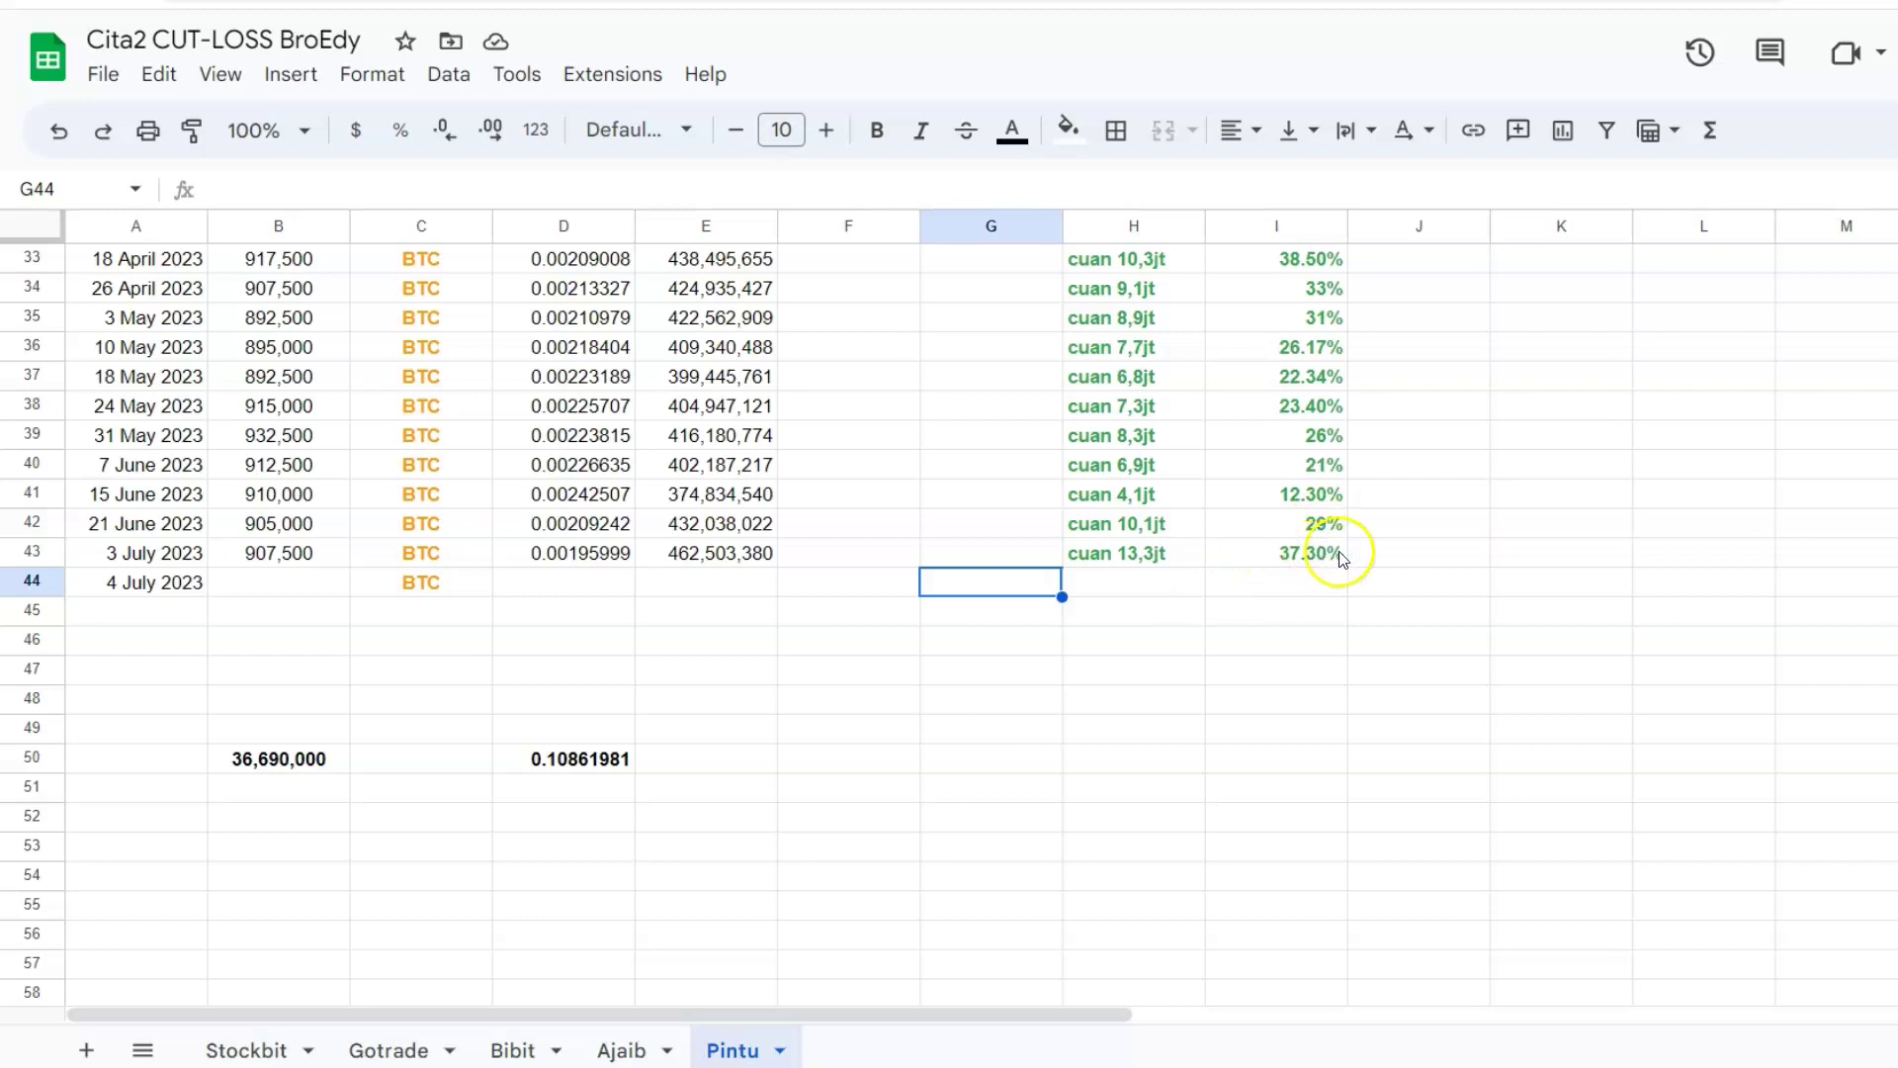
left_click(607, 1048)
left_click(712, 1048)
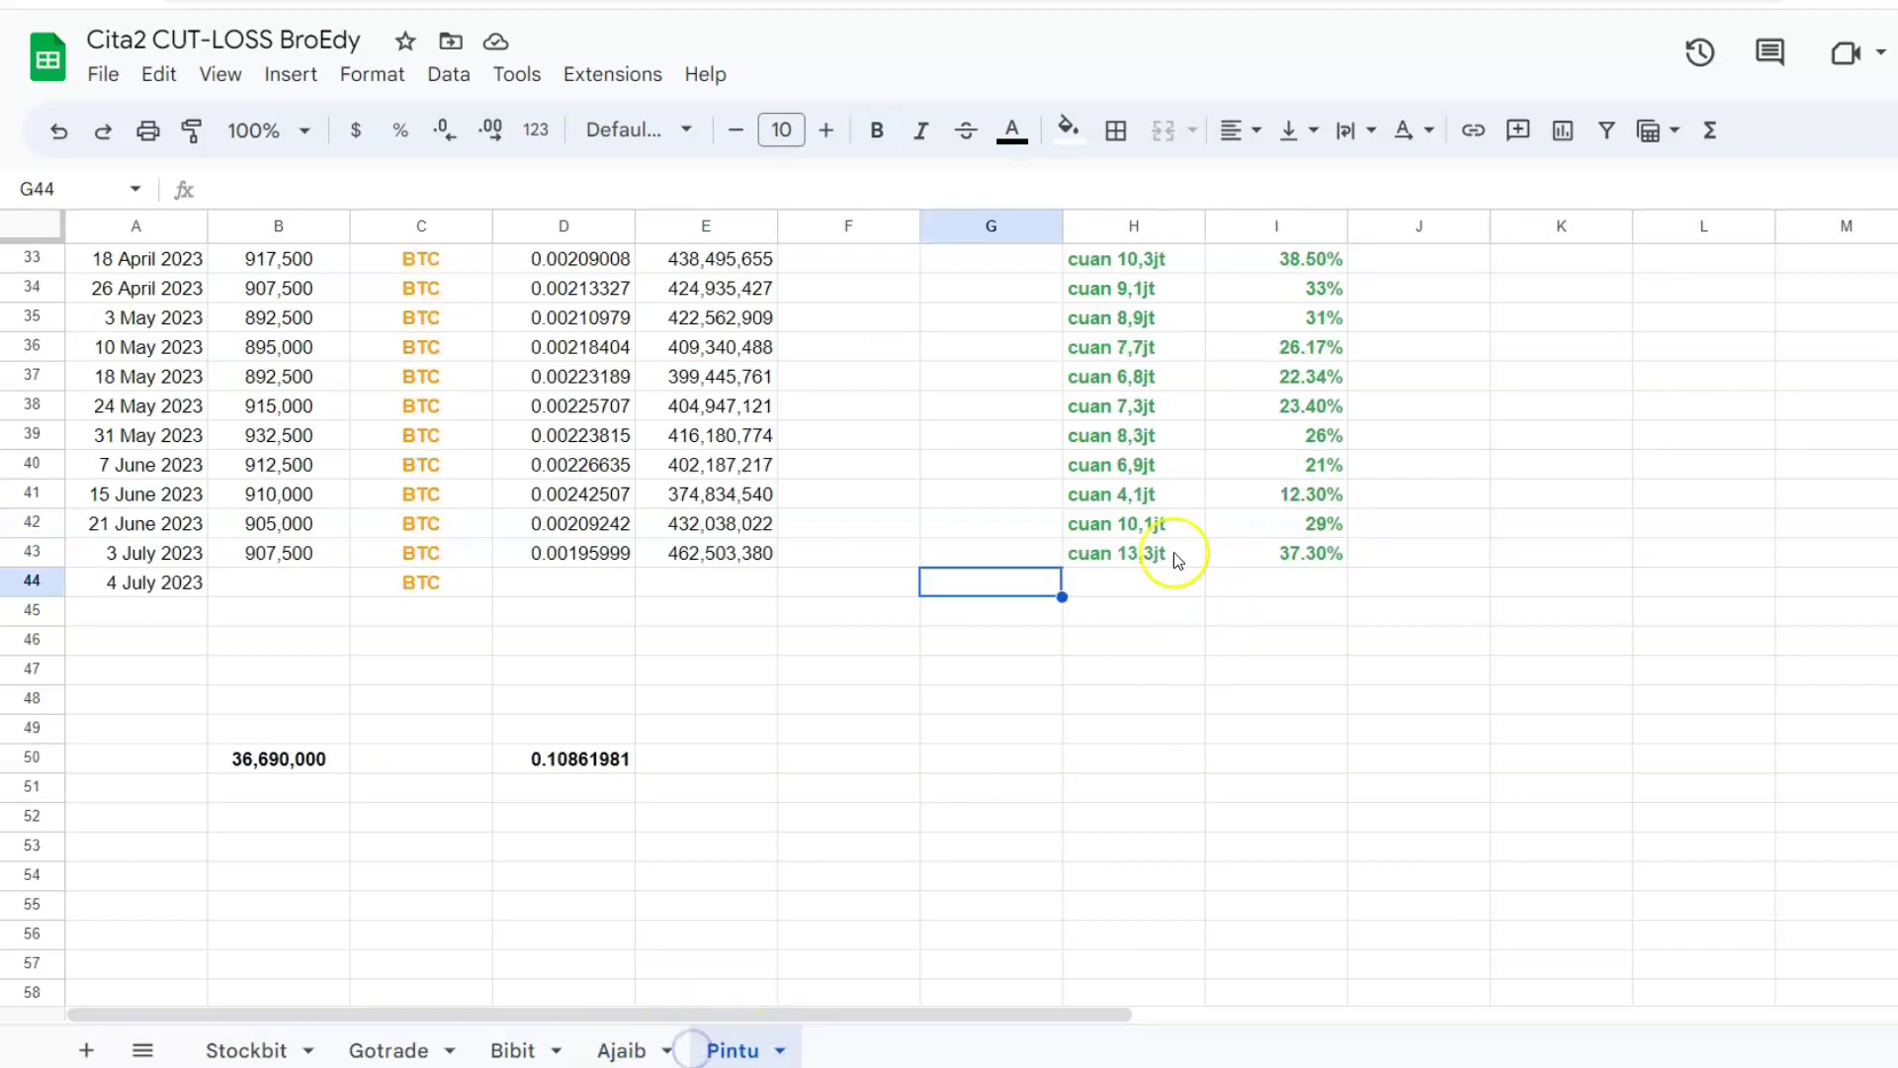
left_click(617, 1048)
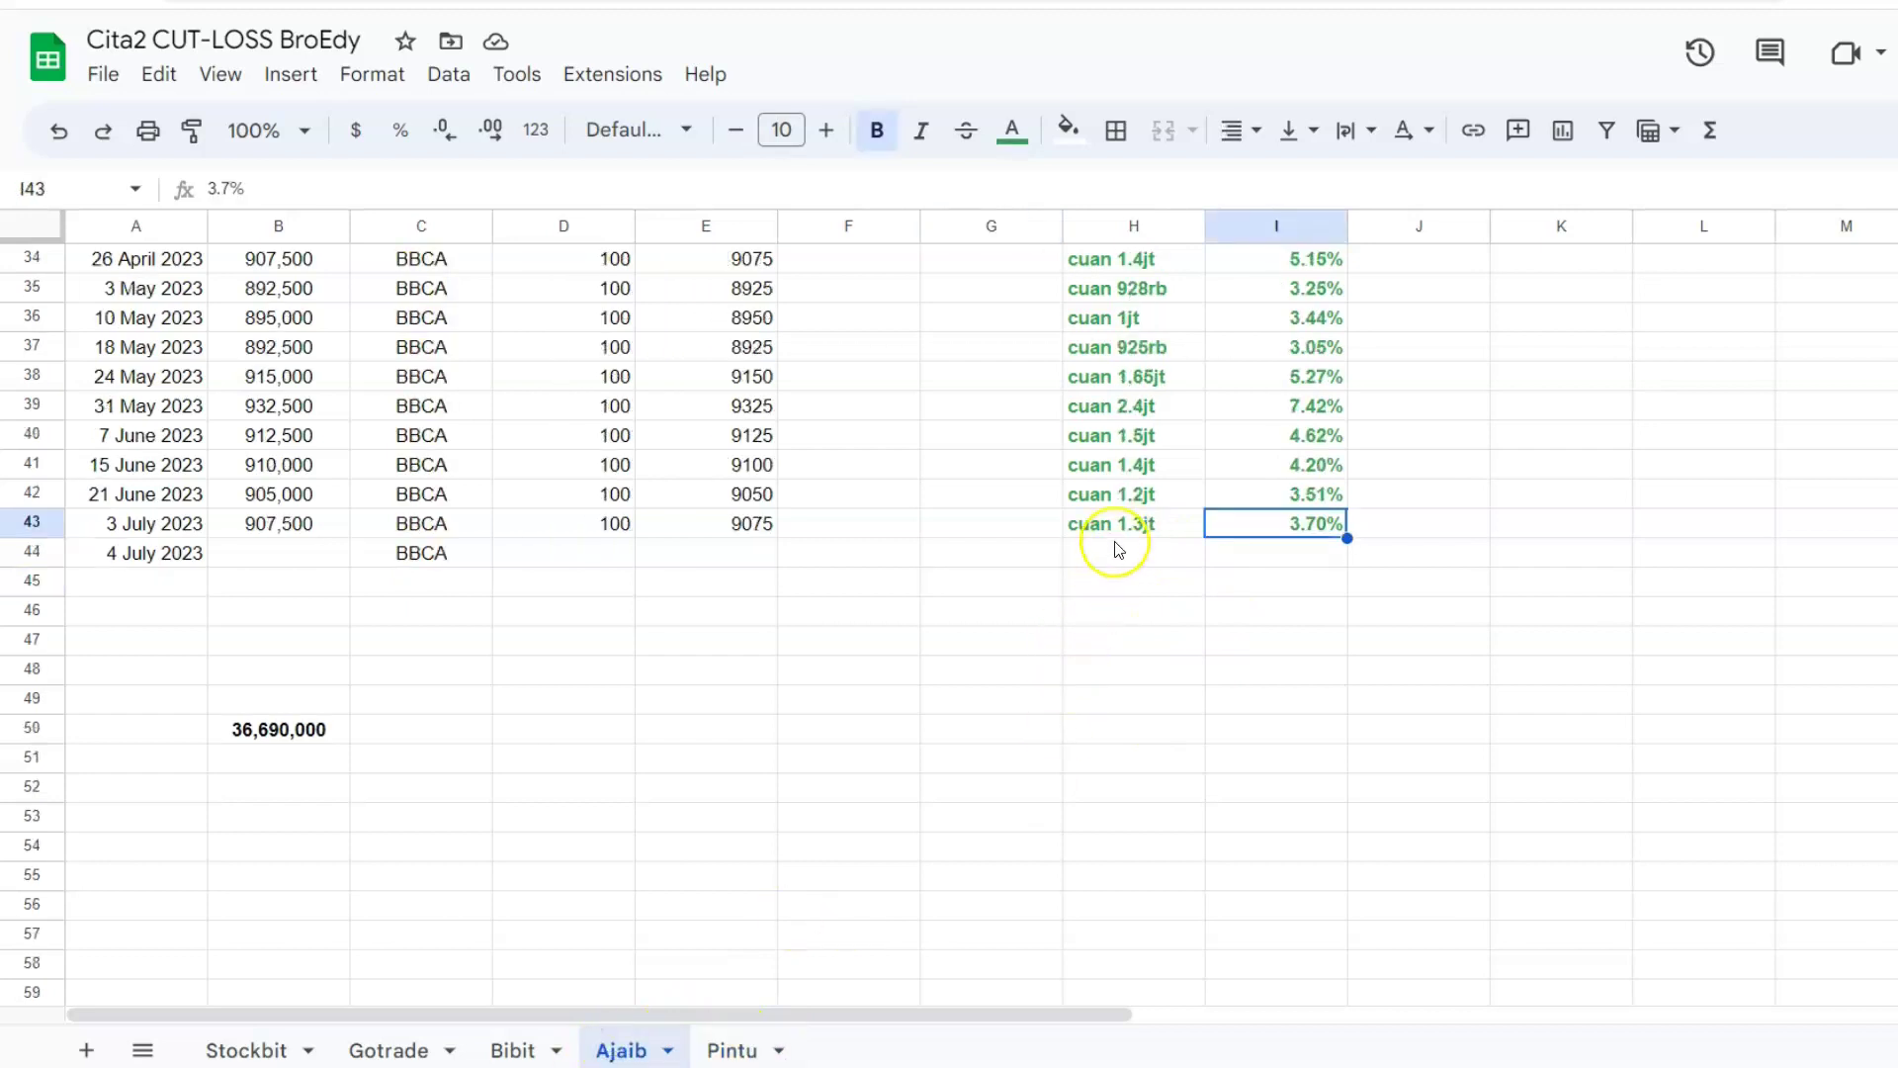